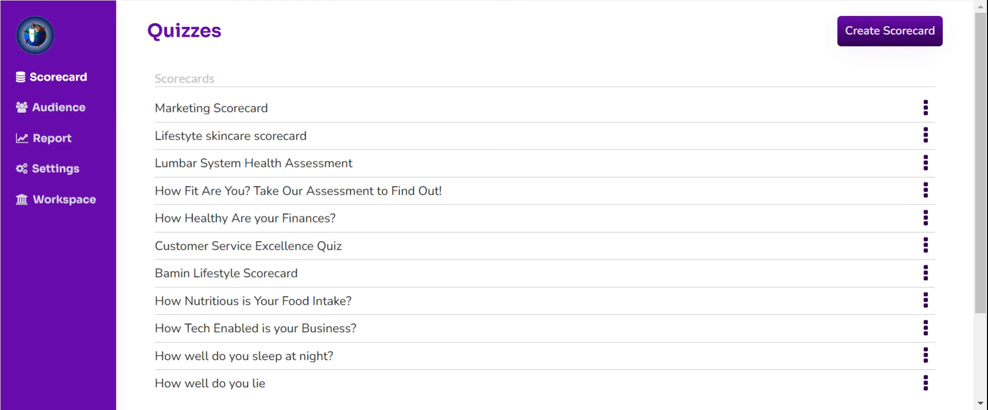
Create a new scorecard and name it "How well do you handle disagreements with your loved ones?"
left_click(889, 32)
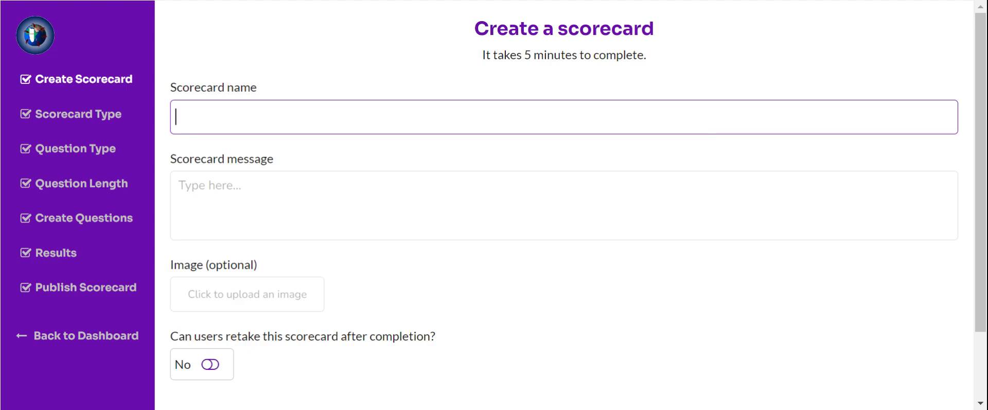
type("How well do yo")
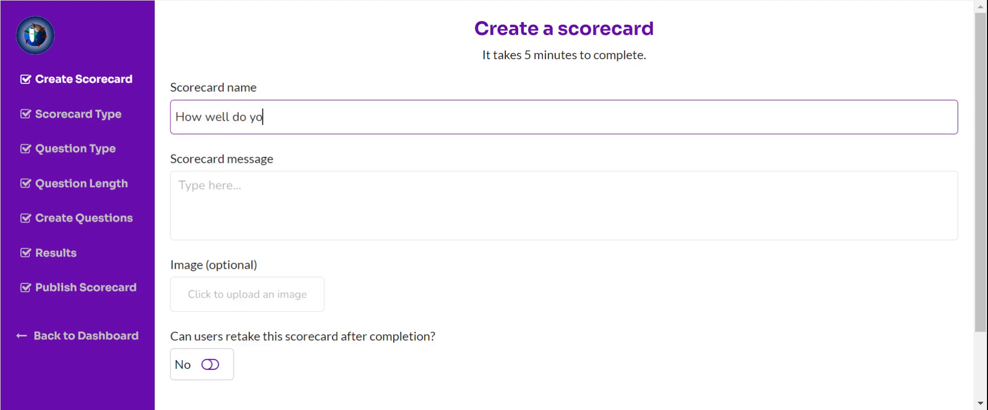
type("u handle conf")
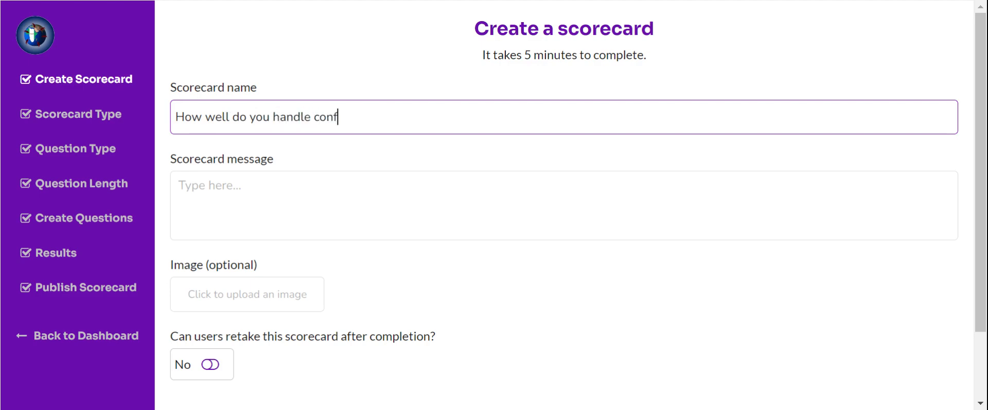
key("BackSpace")
key("BackSpace")
key("BackSpace")
key("BackSpace")
type("disagreements with ")
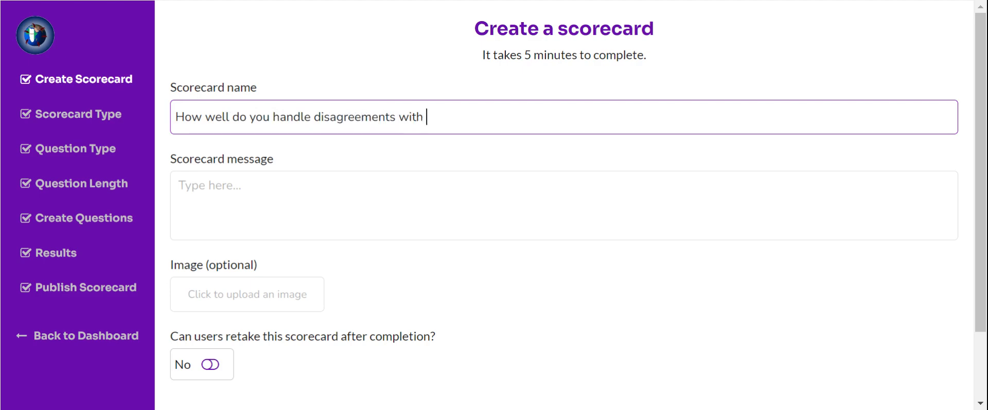
type("your partner")
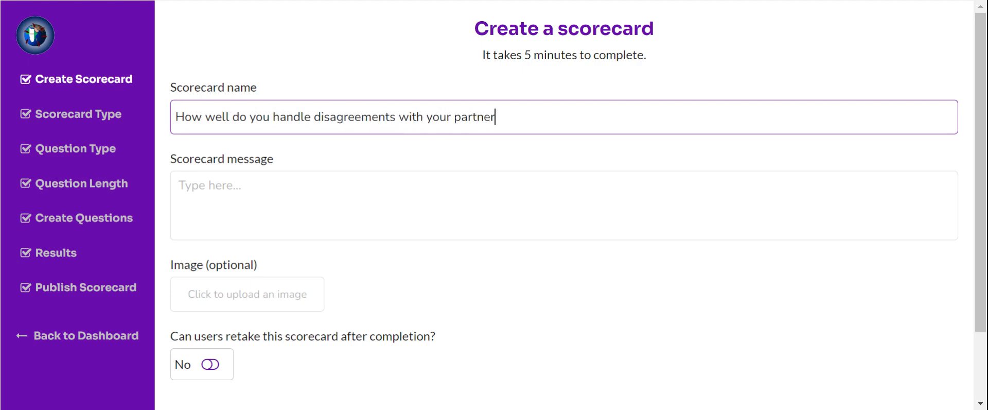
key("BackSpace")
key("BackSpace")
key("BackSpace")
key("BackSpace")
key("BackSpace")
key("BackSpace")
key("BackSpace")
type("loved o")
key("BackSpace")
type("ones?")
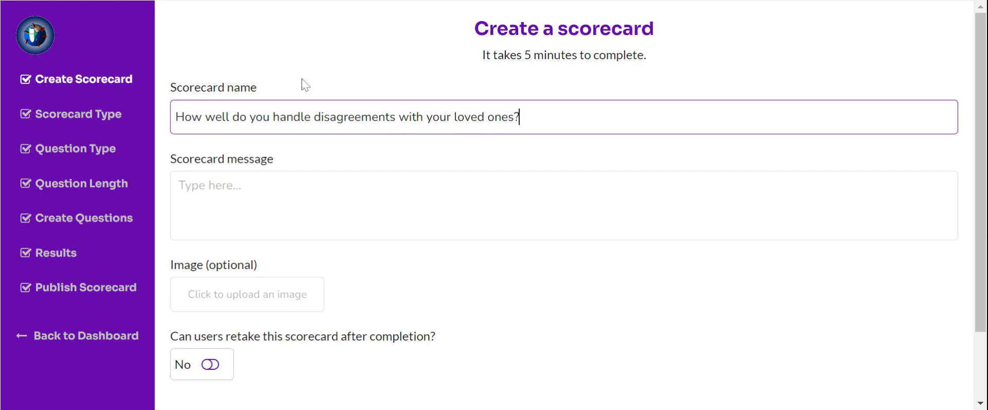
Write the scorecard message "Take this quiz to find out how great conflict resolution skills are on a scale of 1 - 100."
left_click(310, 178)
left_click(311, 185)
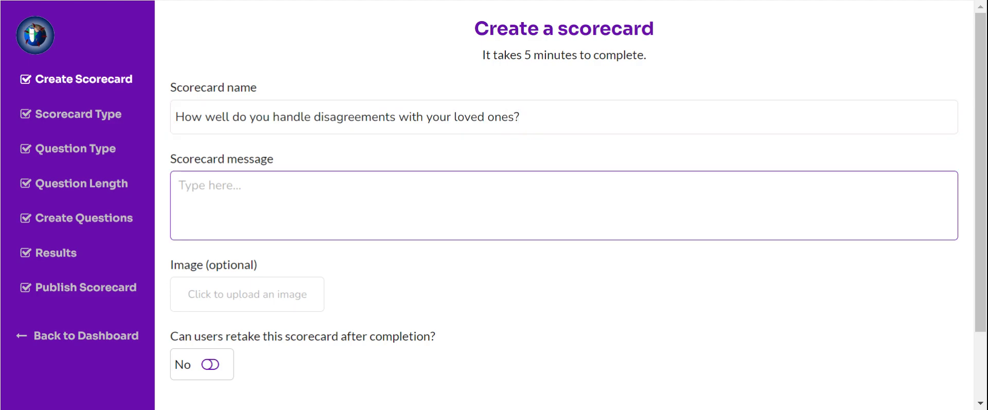
type("Take this sc")
key("BackSpace")
type("qui")
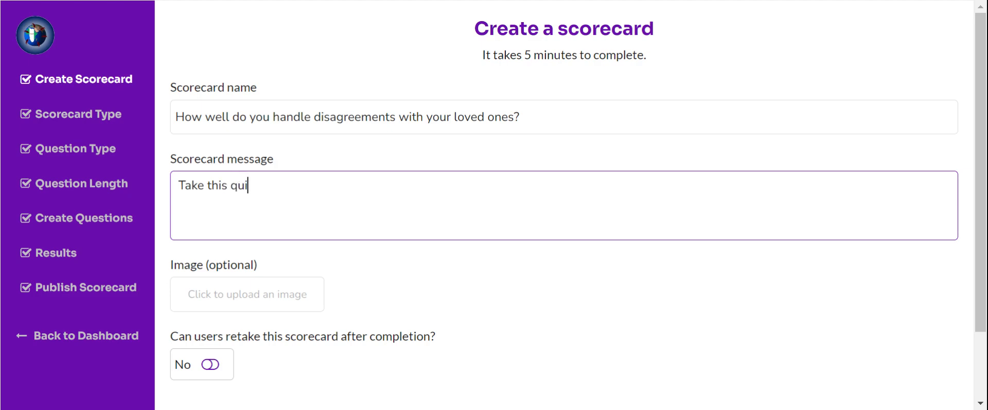
type("z to find out how grea")
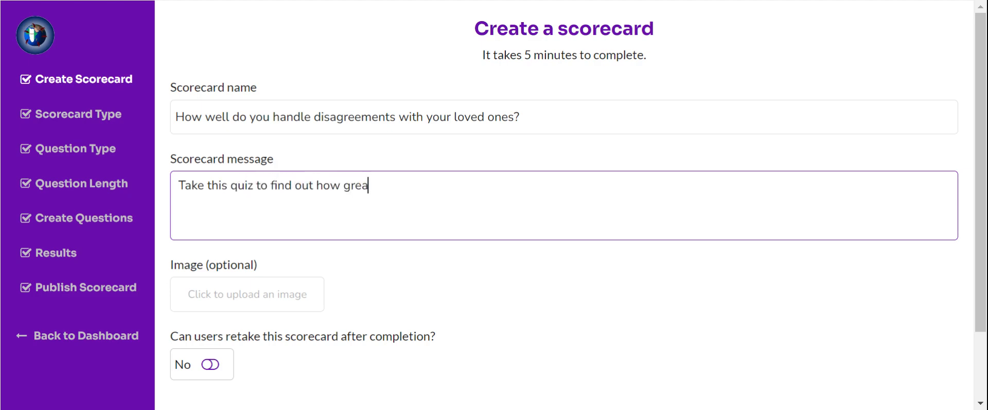
type("t conflict re")
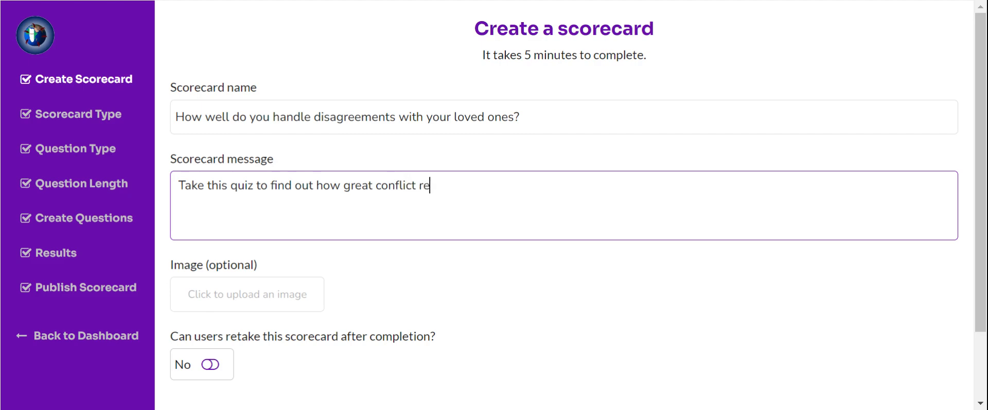
type("solution skills")
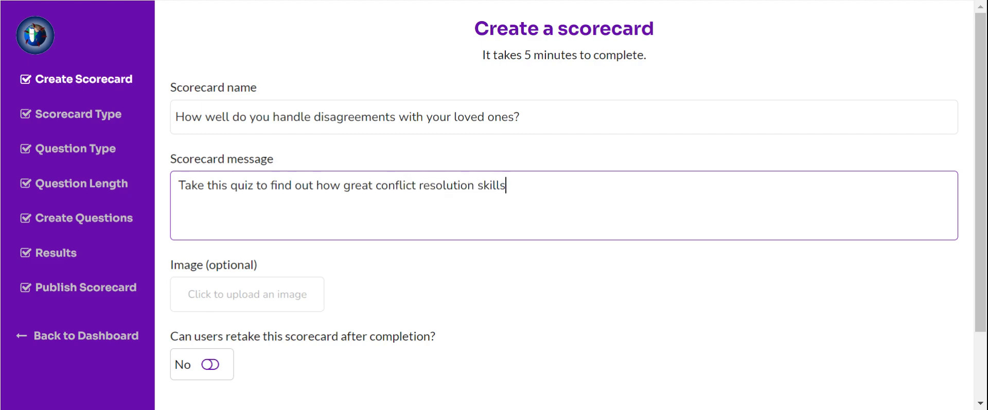
type(" are on a scla")
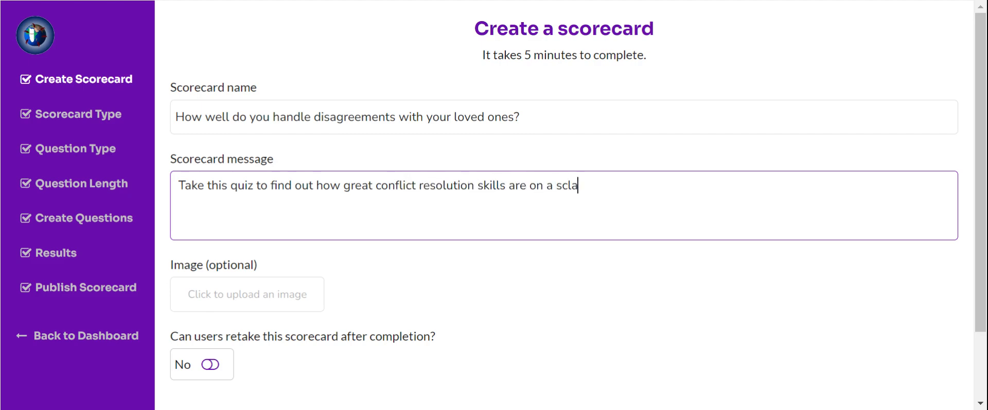
key("BackSpace")
key("BackSpace")
type("ale of 1 - 100.")
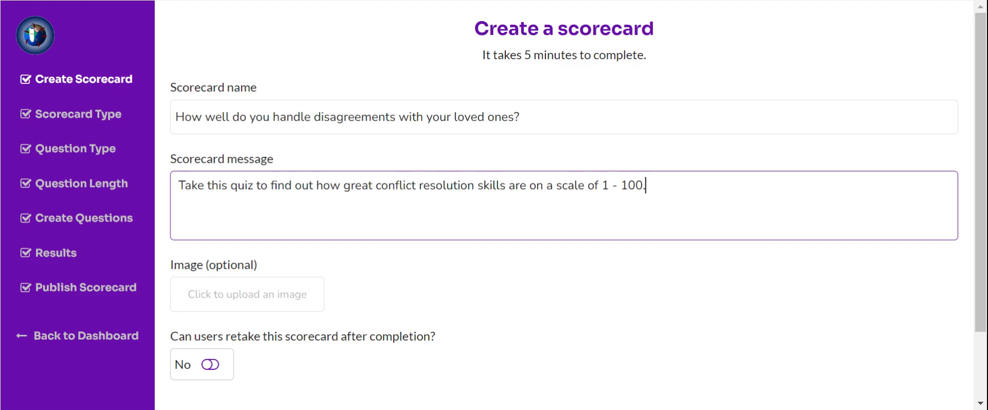
Replace the word "great" in the scorecard message with "amazing (or poor) your"
left_click(373, 186)
key("BackSpace")
key("BackSpace")
key("BackSpace")
key("BackSpace")
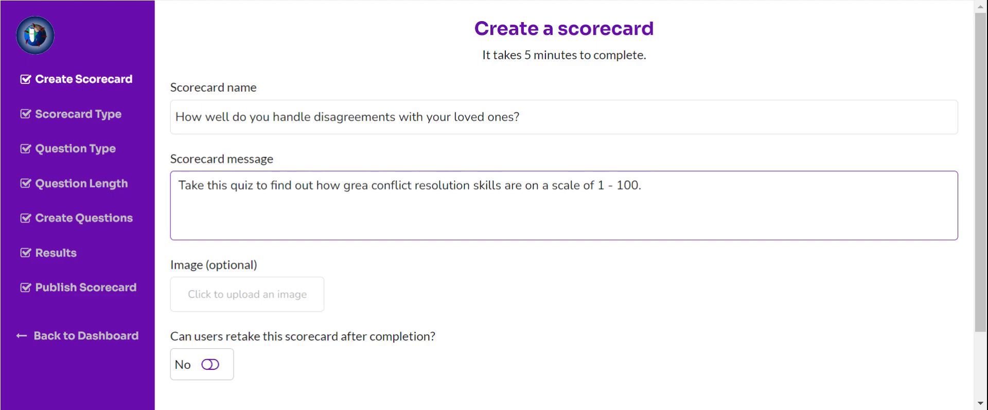
type("amazing")
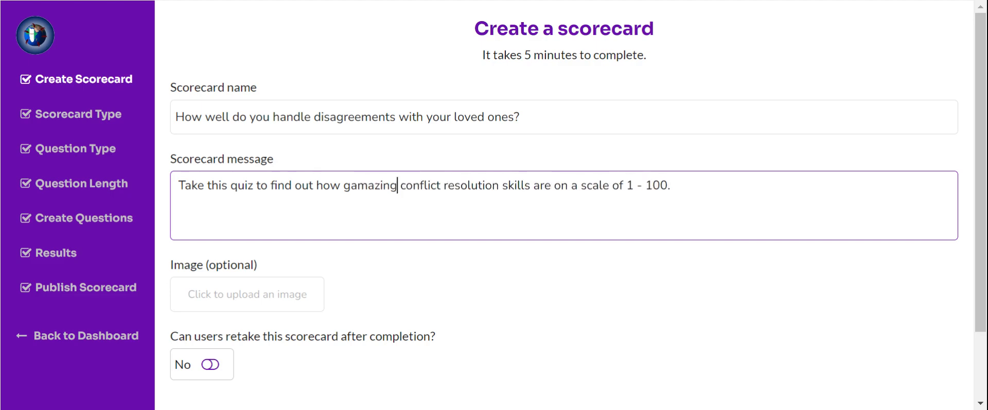
key("BackSpace")
key("BackSpace")
key("BackSpace")
key("BackSpace")
key("BackSpace")
key("BackSpace")
key("BackSpace")
key("BackSpace")
type("amazing (")
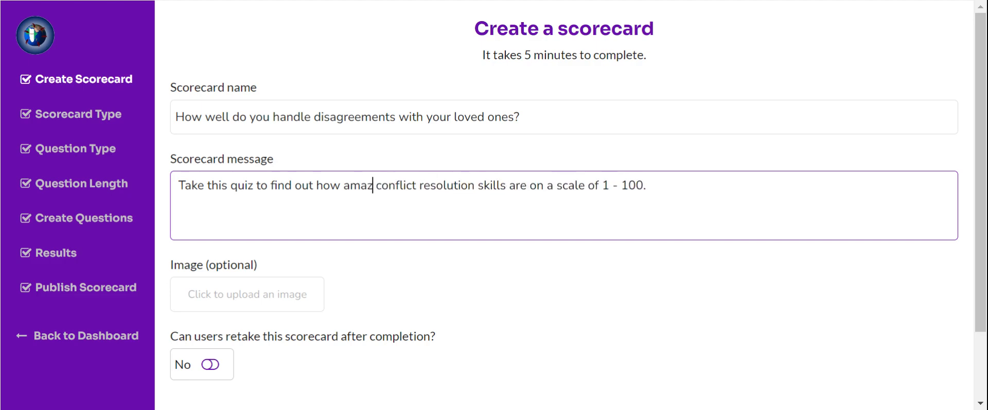
type("or poo")
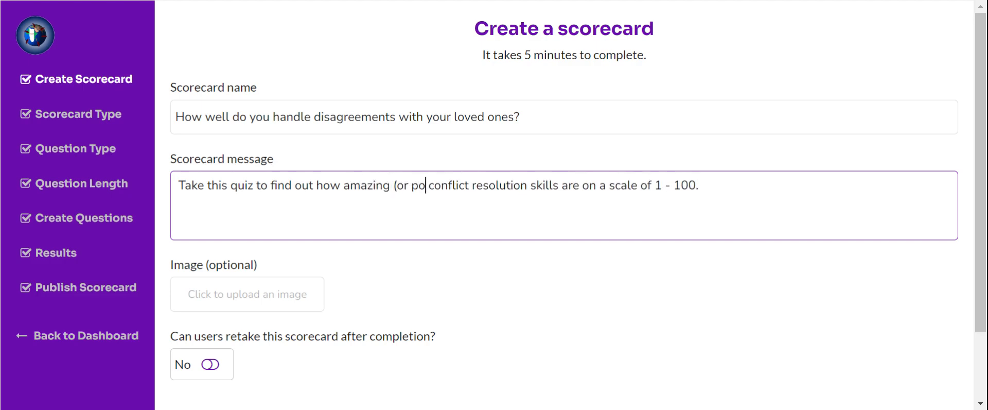
type("r) your")
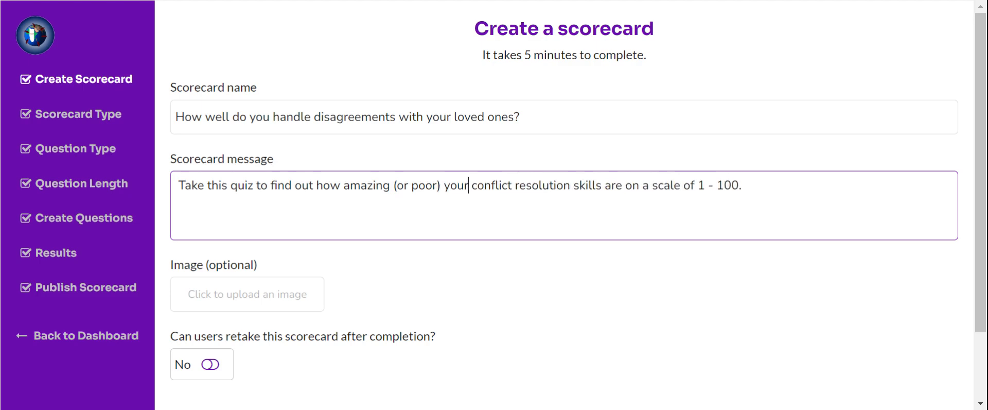
left_click(484, 185)
Insert "and conflicts" after "disagreements" in the scorecard name
left_click(396, 117)
type("and conflict")
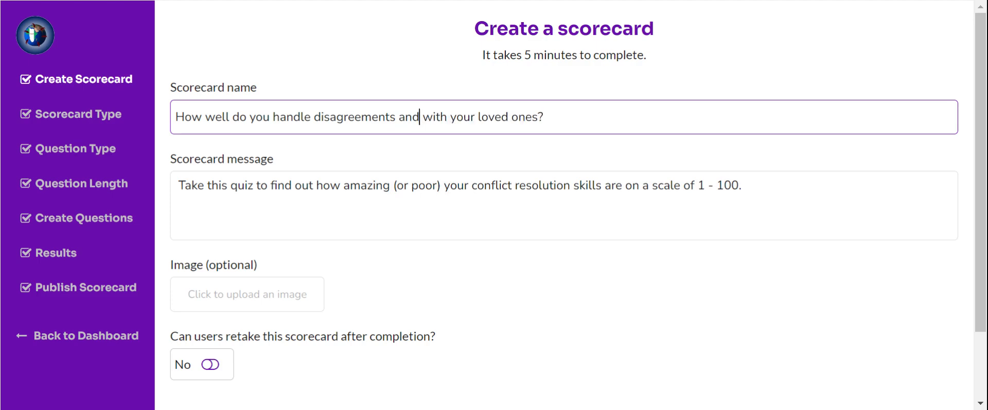
type("s")
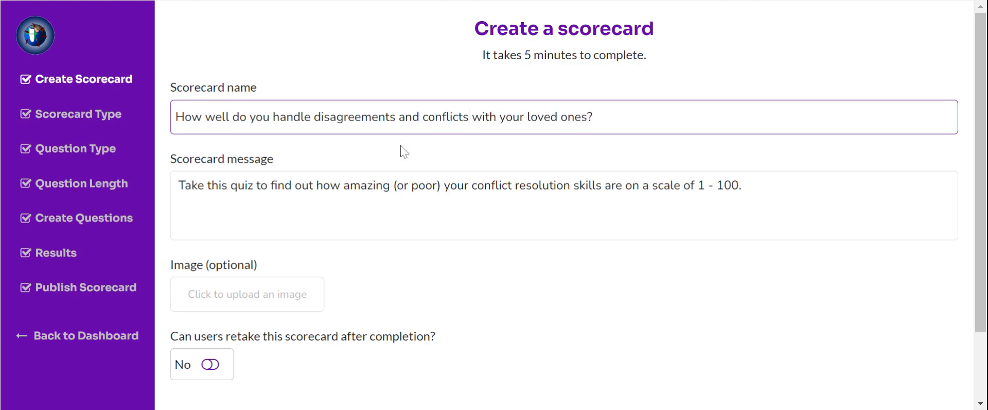
Remove "(or poor)" from the scorecard message
left_click(393, 185)
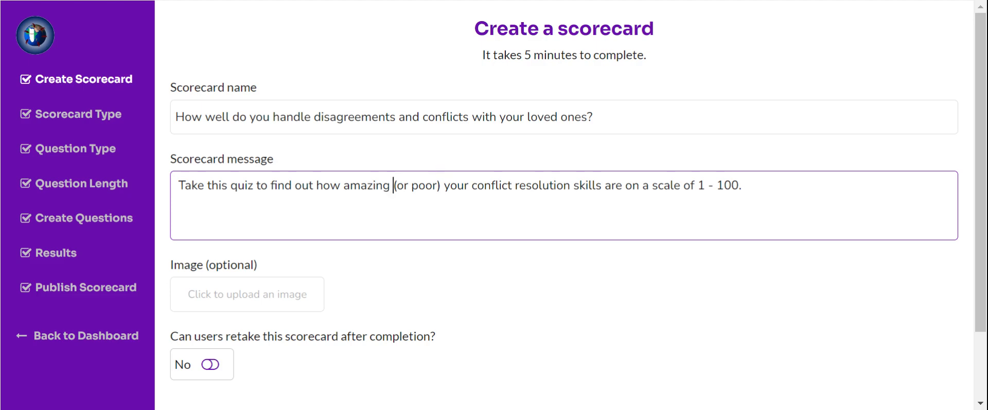
left_click_drag(441, 185, 393, 186)
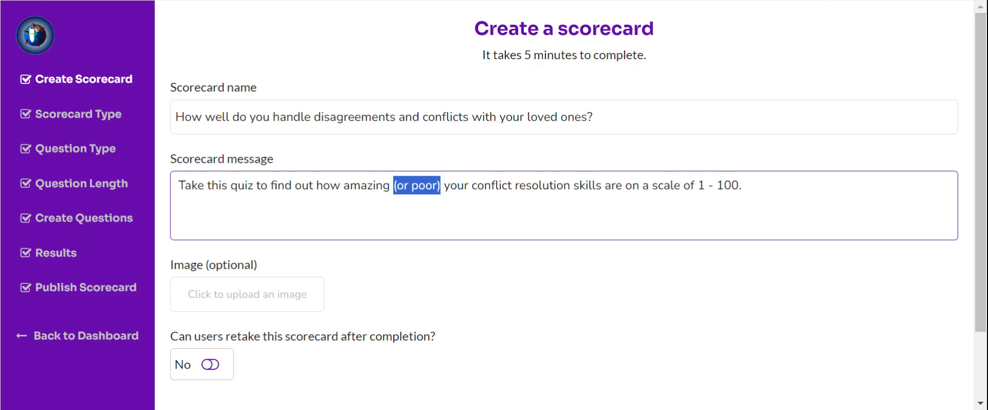
key("BackSpace")
key("BackSpace")
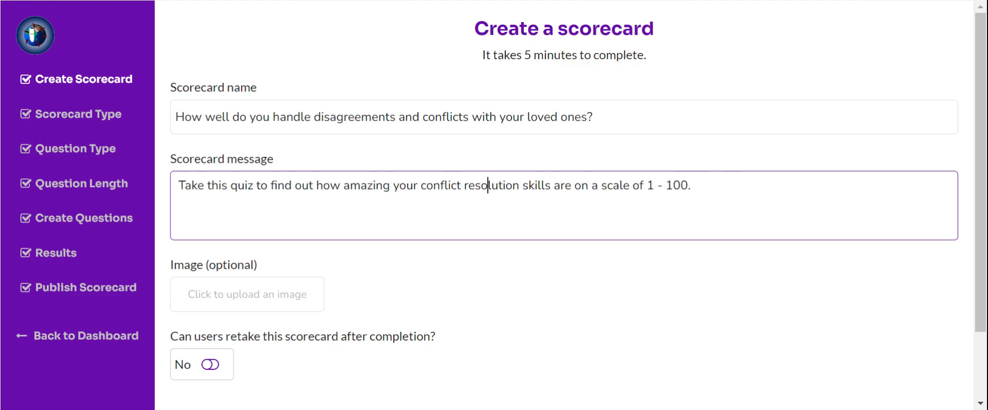
Upload an outdoor photo of two people as the scorecard image and allow users to retake the scorecard after completion
left_click(310, 298)
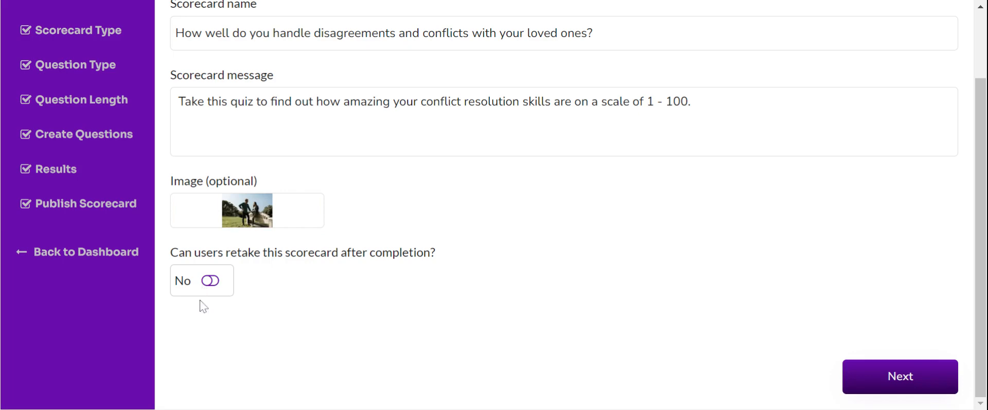
scroll(201, 304, "up", 2)
scroll(201, 305, "down", 1)
scroll(200, 304, "down", 1)
left_click(209, 286)
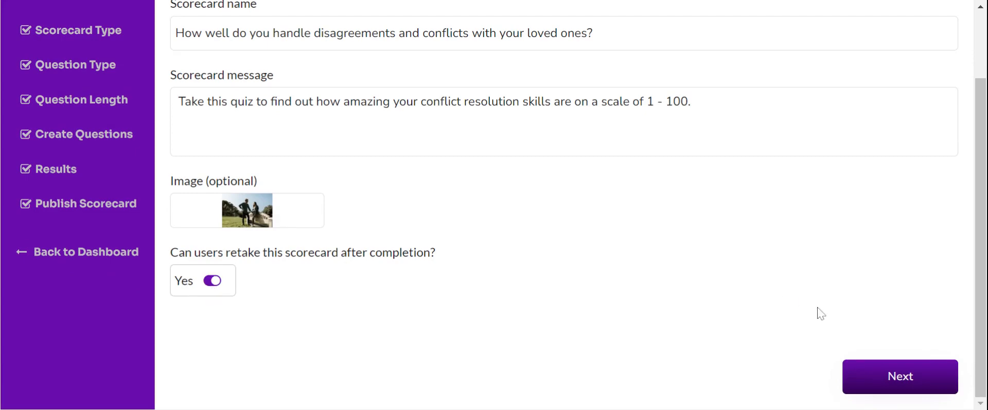
Proceed to the scorecard type stage and choose Text to scorecard AI
left_click(854, 375)
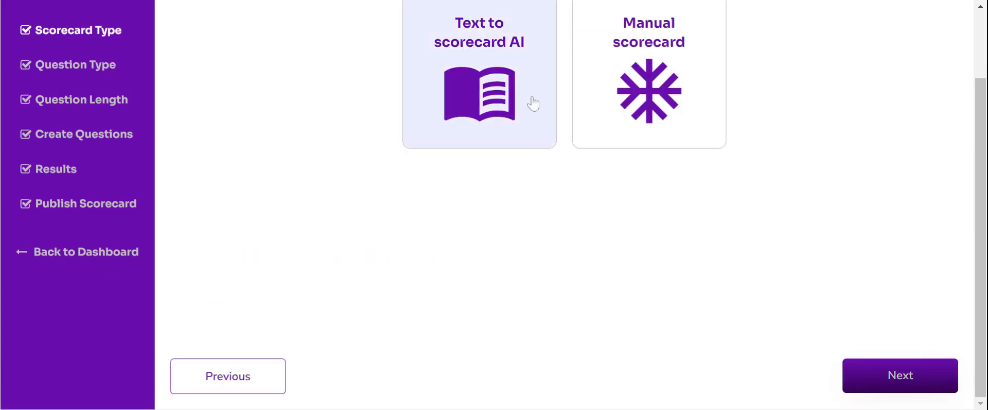
scroll(533, 103, "up", 2)
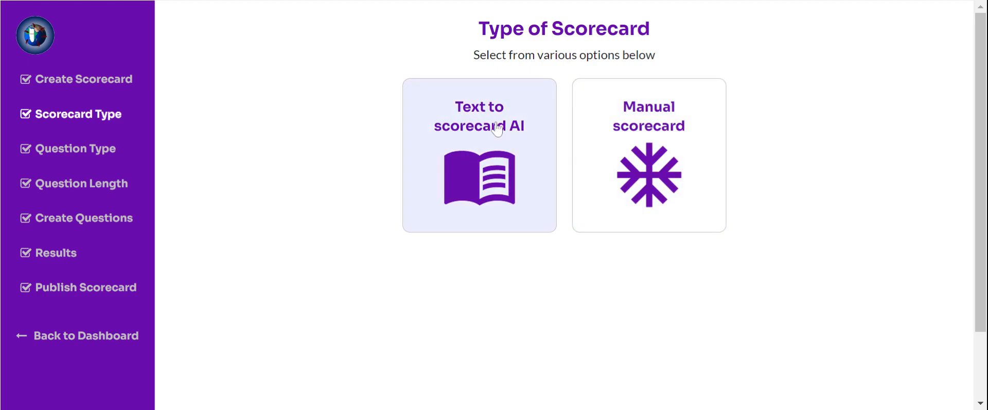
left_click(510, 139)
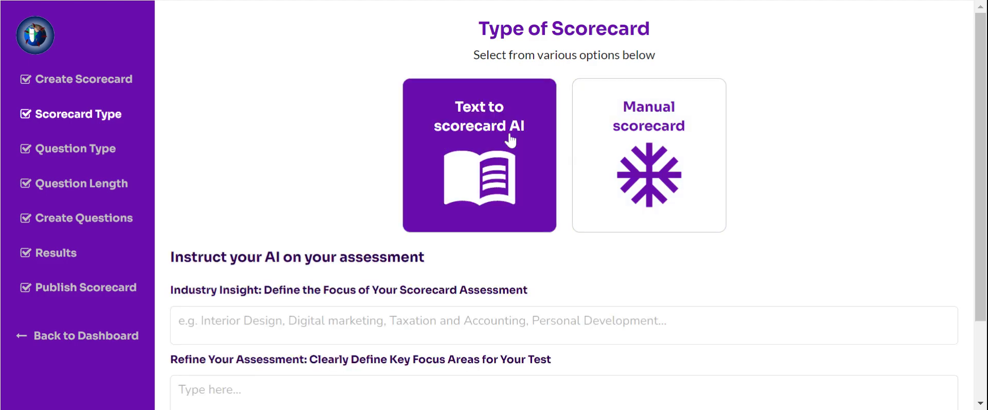
Define the assessment's industry focus for the AI as "Conflict Resolution for couples"
scroll(497, 239, "down", 2)
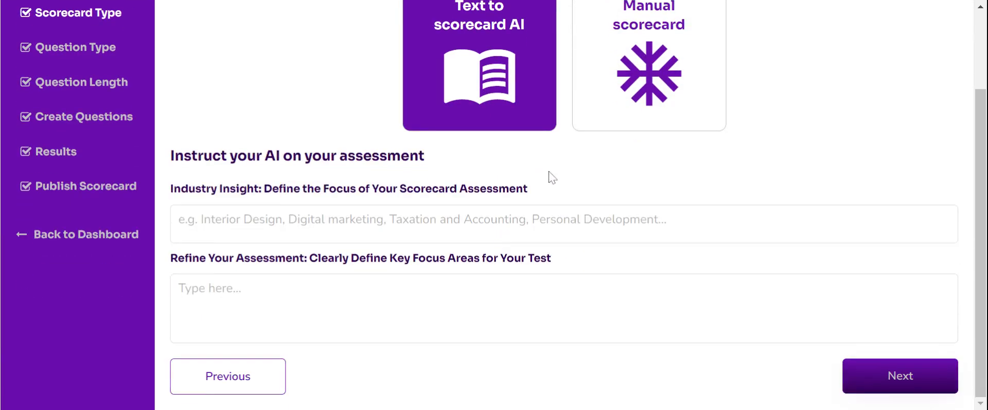
left_click(541, 223)
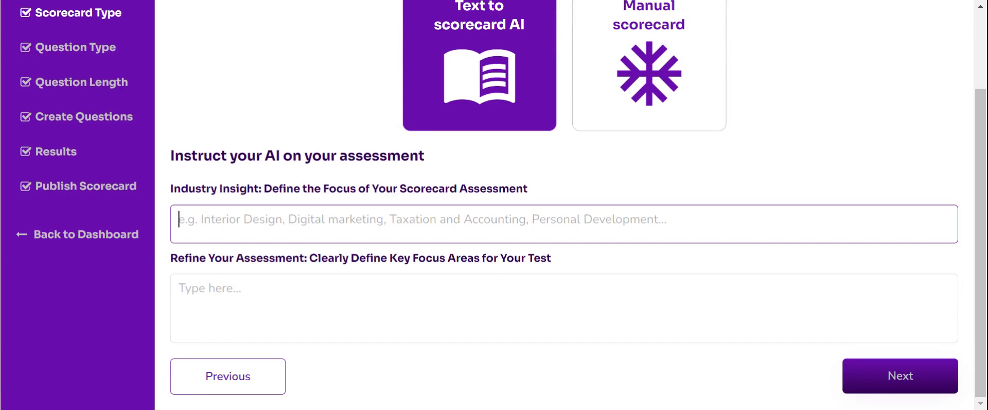
type("Confli")
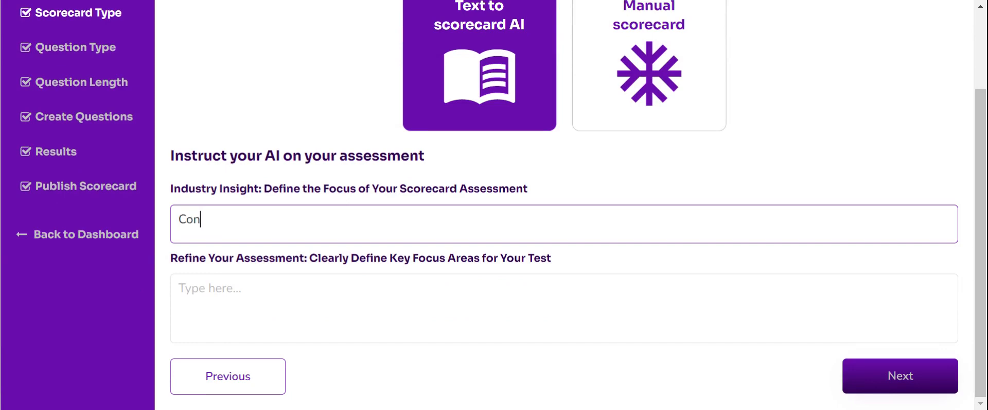
key("BackSpace")
key("BackSpace")
key("BackSpace")
key("BackSpace")
key("BackSpace")
key("BackSpace")
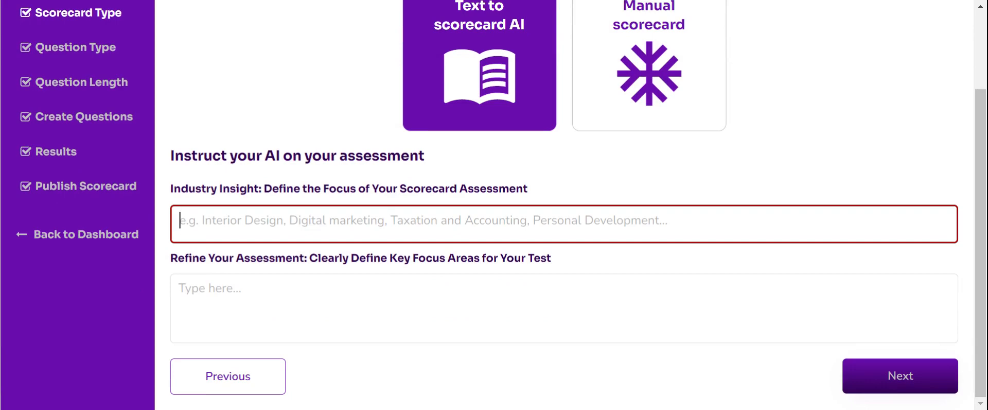
type("Conflic")
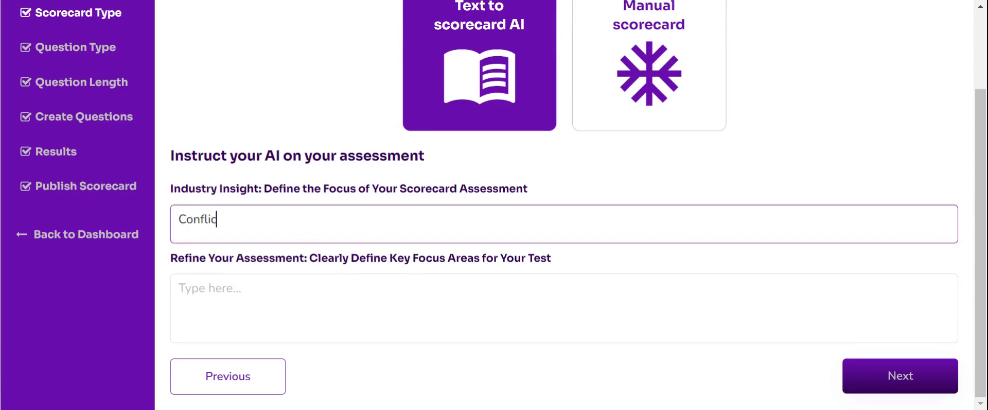
type("t Resolution and")
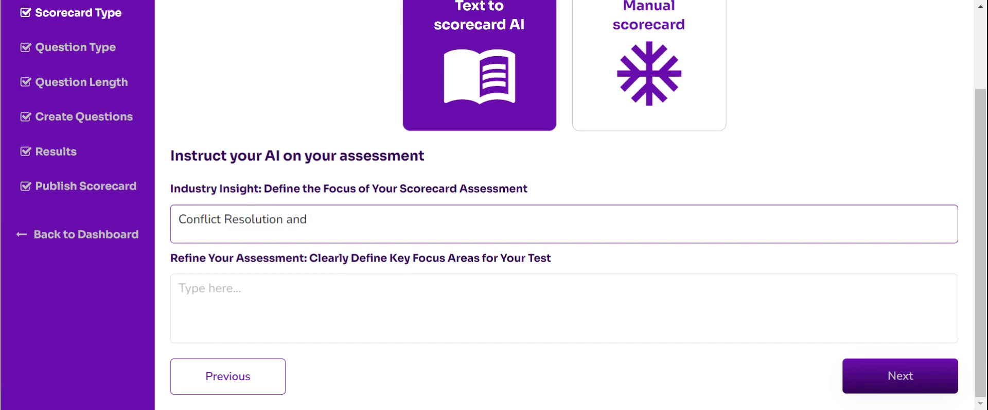
key("BackSpace")
key("BackSpace")
key("BackSpace")
type("i")
key("BackSpace")
type("for couples")
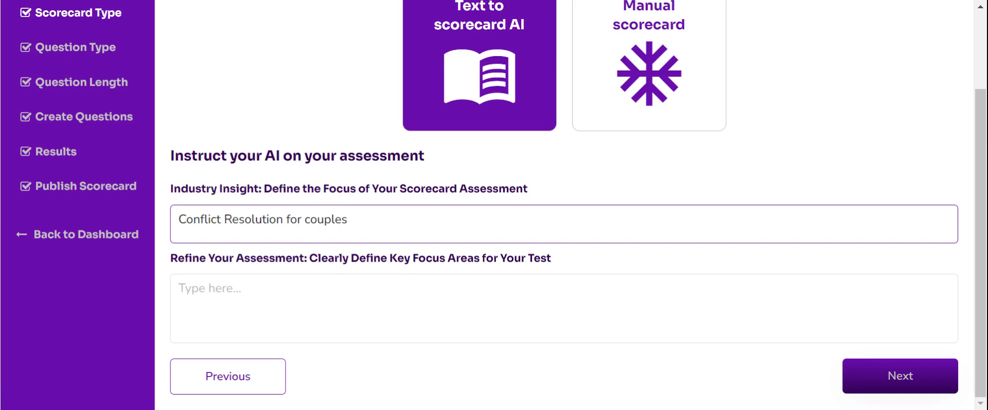
End the industry focus with a period and define the key focus areas as "How well you handle disagreements, conflicts, fights in relationships."
type(".")
key("BackSpace")
type(".")
left_click(180, 288)
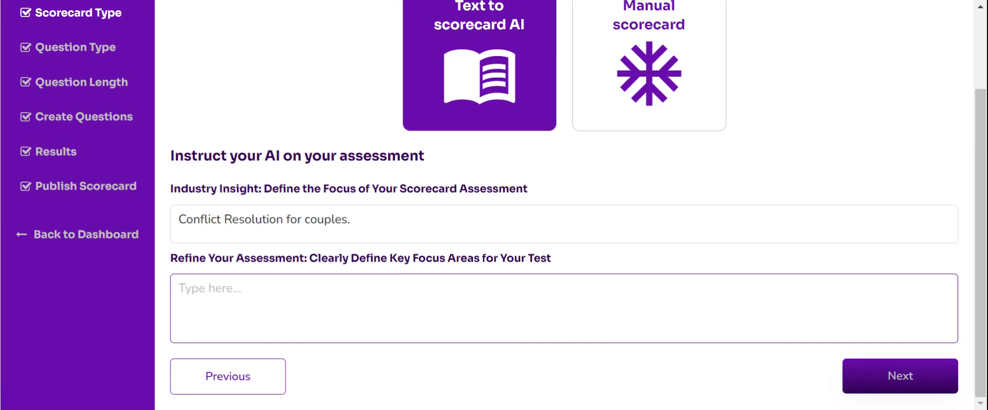
type("How well")
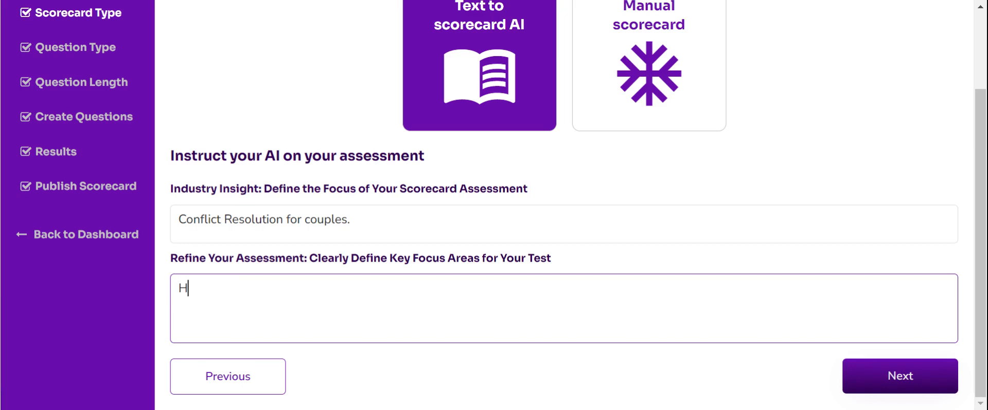
type("h")
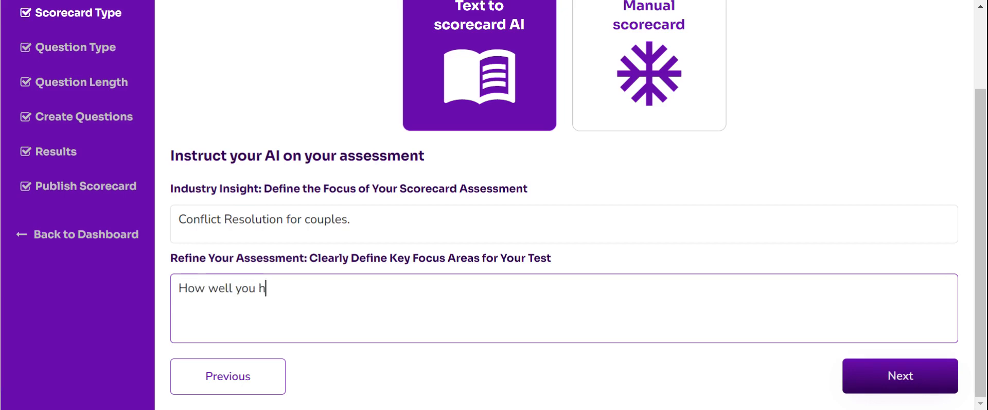
type("andle disagreem")
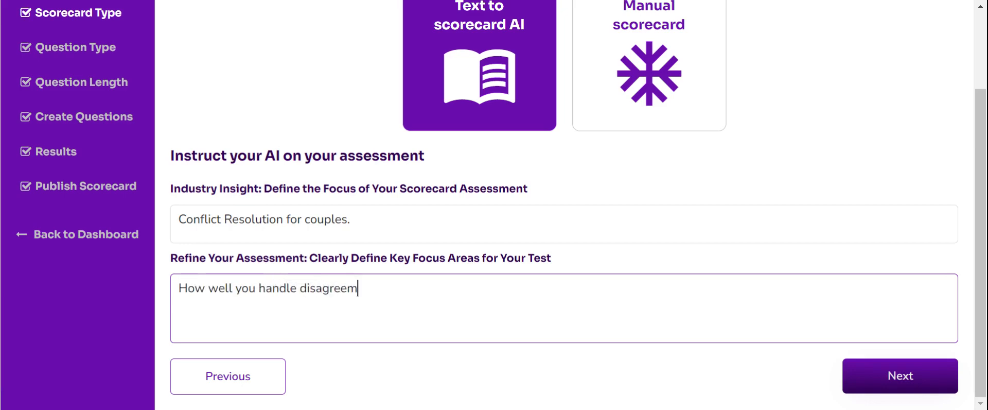
type("ents, conflicts, fights")
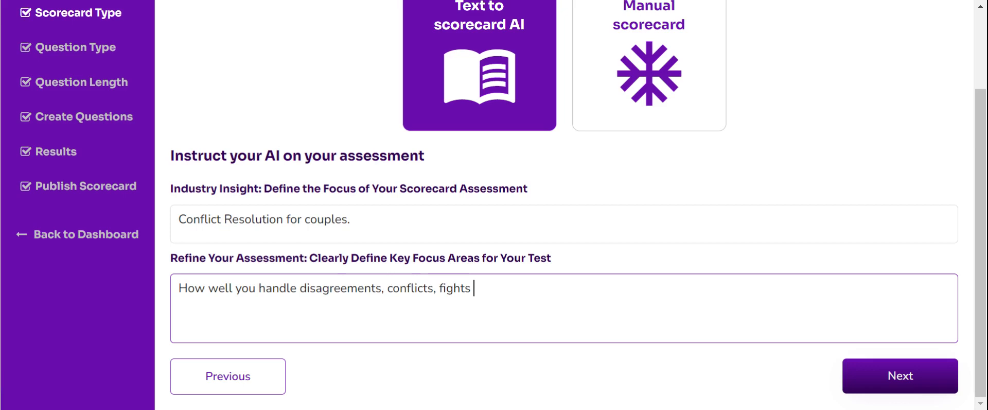
type(" in relationships.")
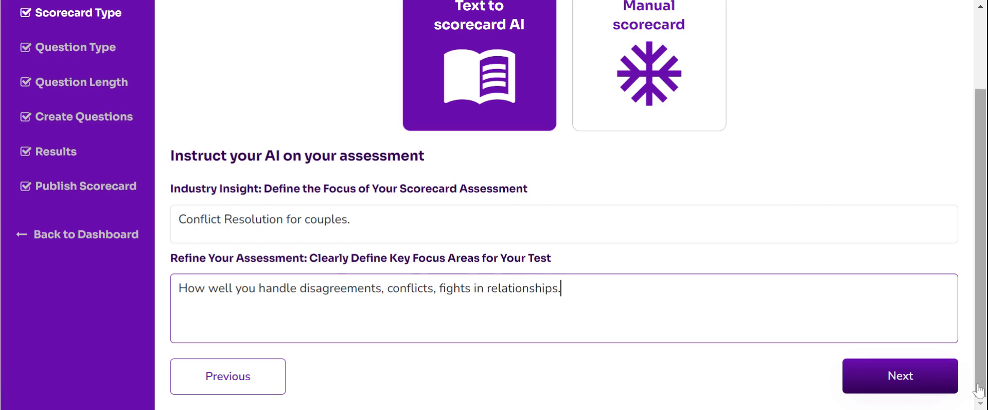
Proceed to the question length stage and generate the set of 10 questions
left_click(915, 380)
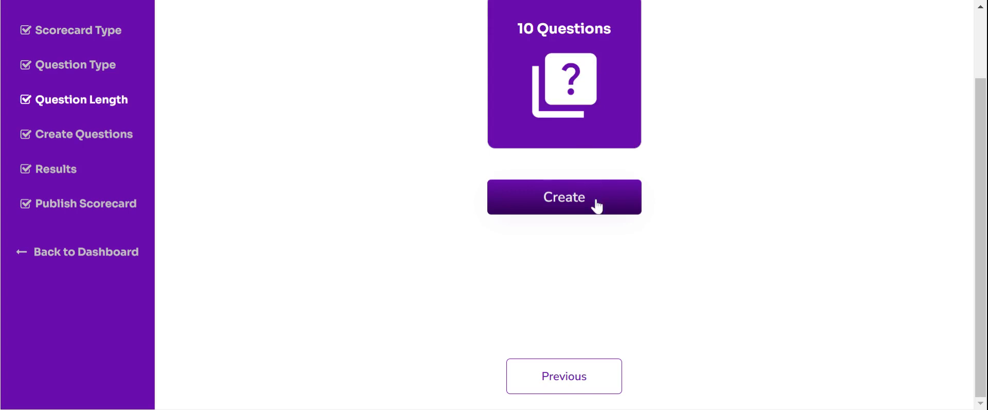
scroll(595, 205, "up", 2)
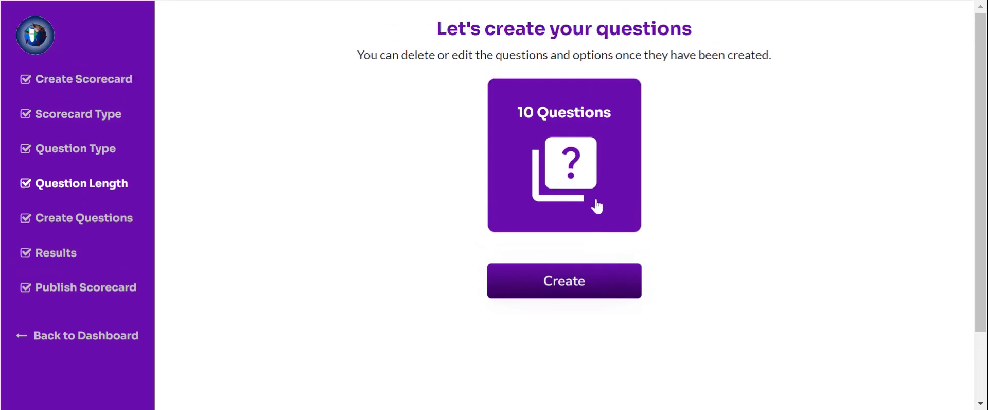
left_click(585, 290)
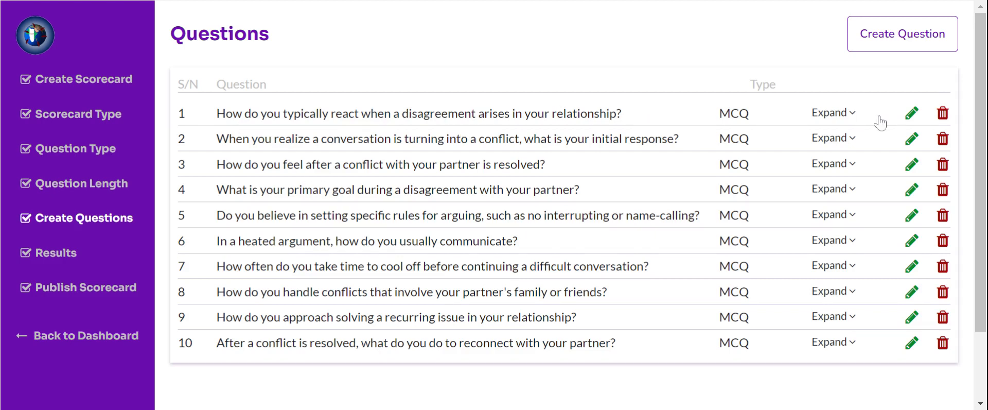
Open the first question, about reacting to a disagreement, for editing and review its title, answer options and scores
left_click(847, 116)
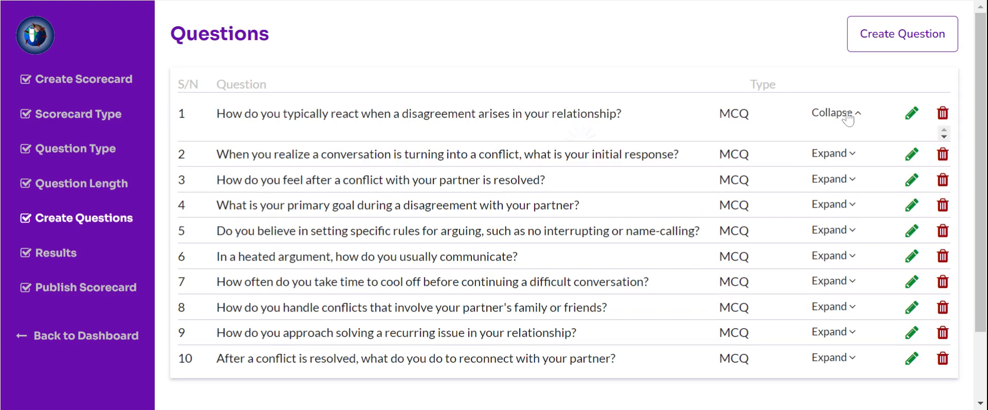
left_click(847, 113)
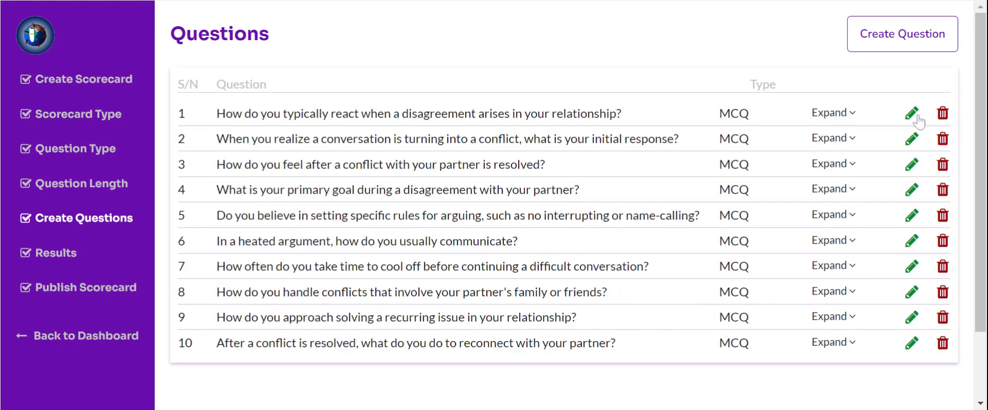
left_click(914, 115)
scroll(635, 191, "down", 4)
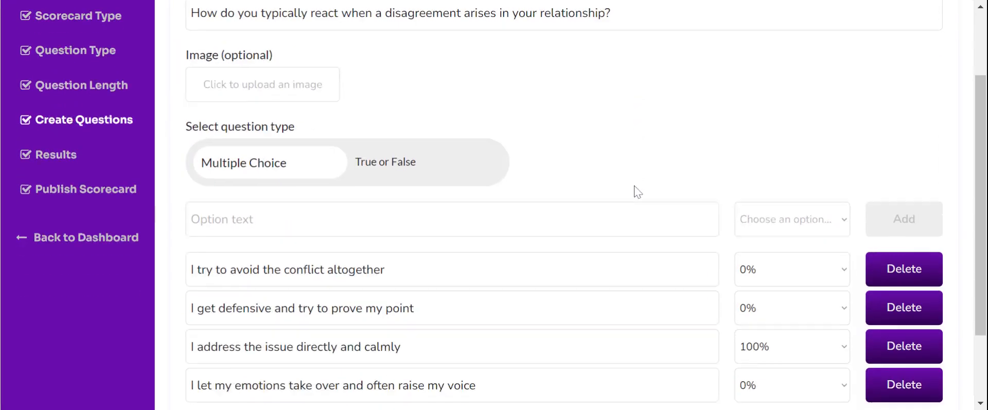
scroll(564, 211, "up", 4)
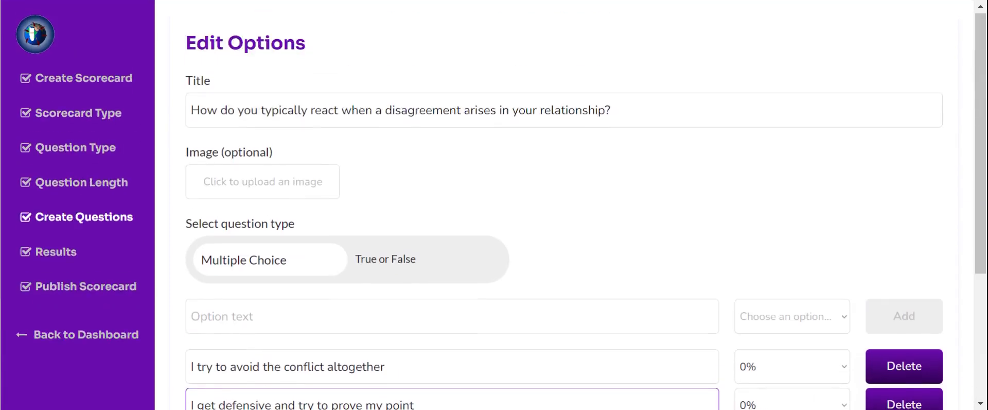
scroll(564, 211, "down", 1)
left_click(618, 39)
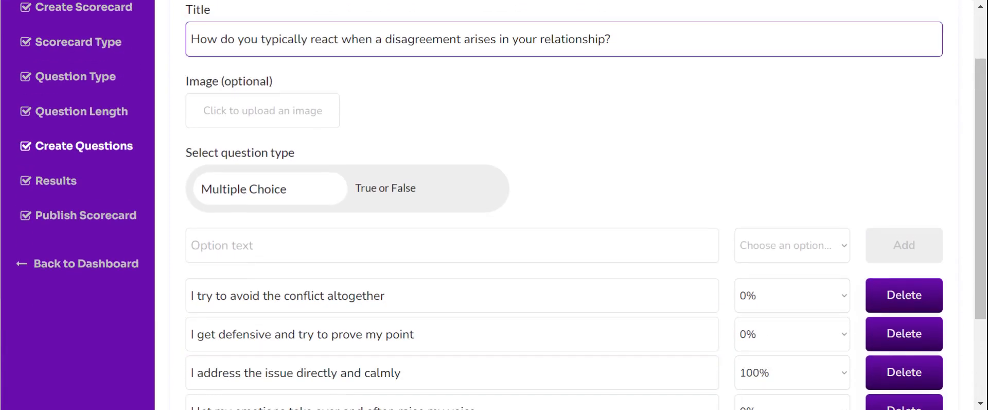
Set "I get defensive and try to prove my point" and "I let my emotions take over and often raise my voice" to 25%, and save the question
scroll(540, 148, "down", 3)
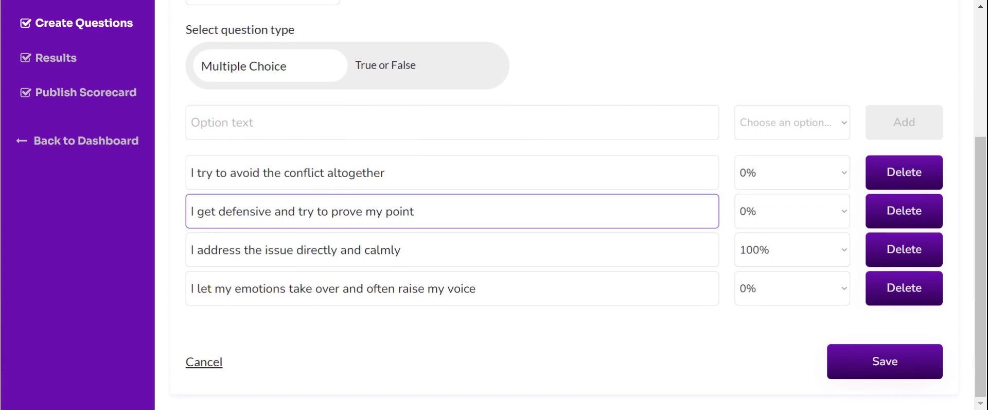
left_click(749, 226)
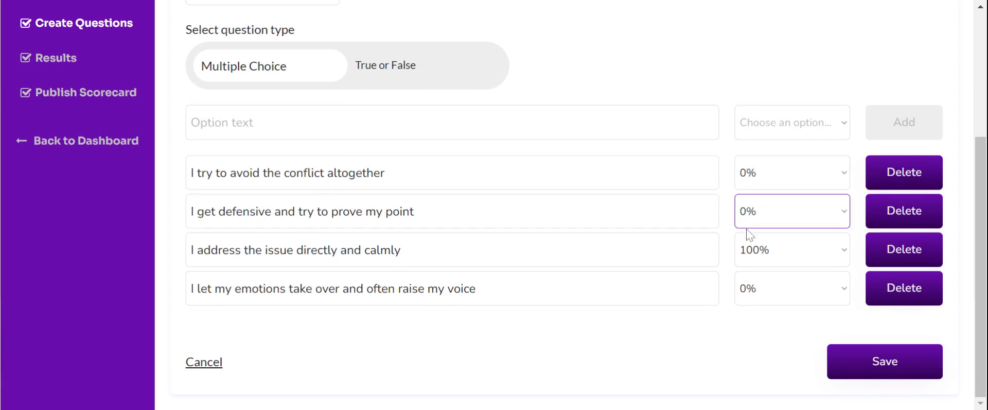
left_click(752, 264)
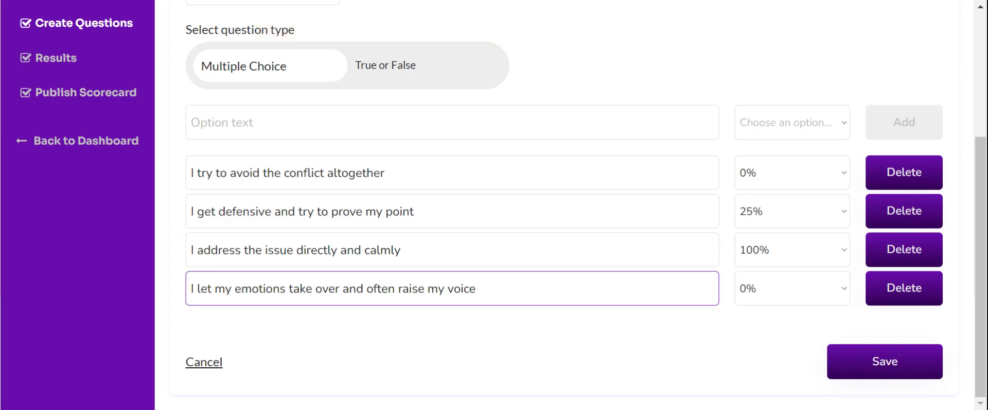
left_click(772, 315)
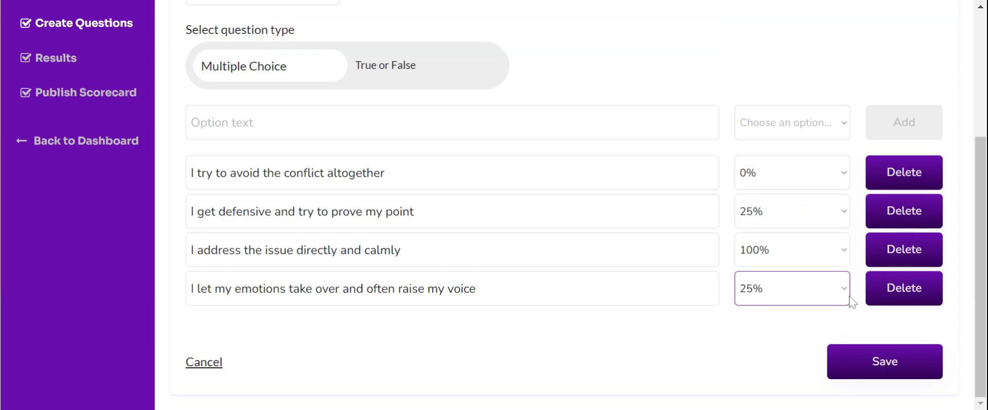
left_click(849, 378)
scroll(820, 108, "up", 2)
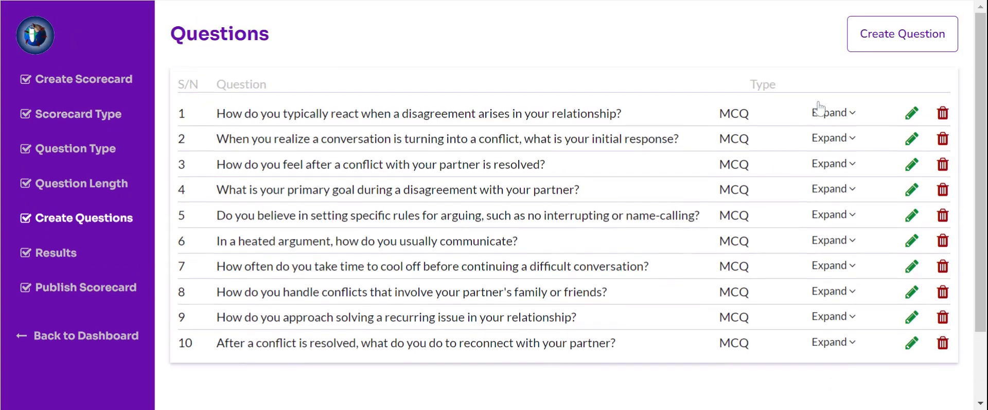
left_click(909, 141)
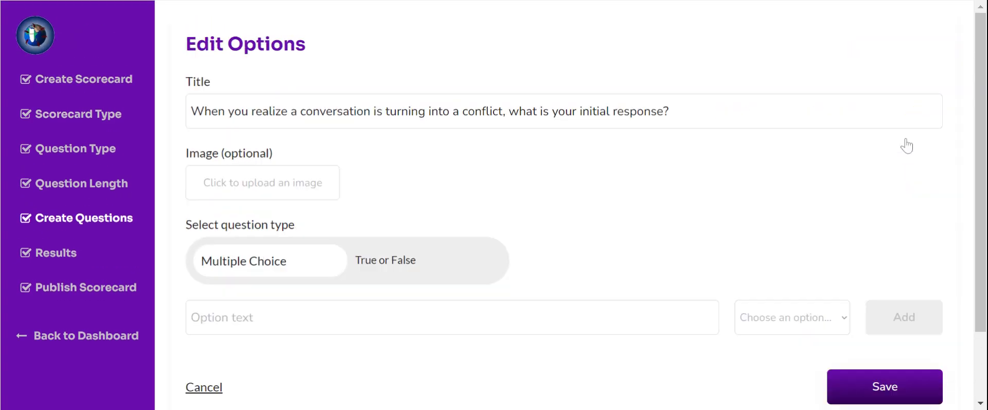
scroll(314, 285, "down", 2)
left_click(308, 236)
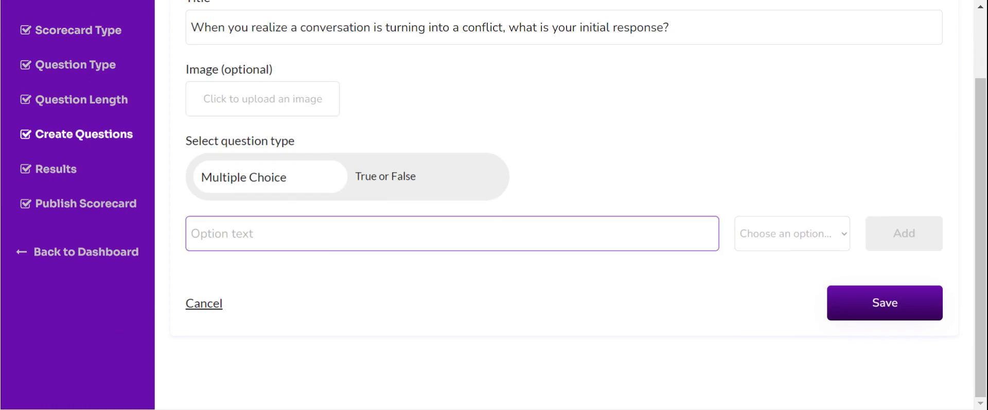
left_click(205, 303)
scroll(823, 87, "up", 3)
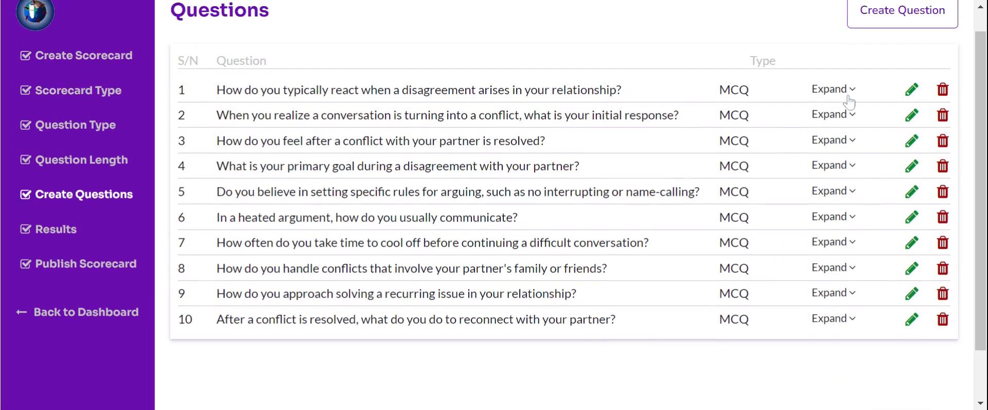
Open the second question, about the initial response to a conflict, for editing and review its answer options and scores
left_click(831, 114)
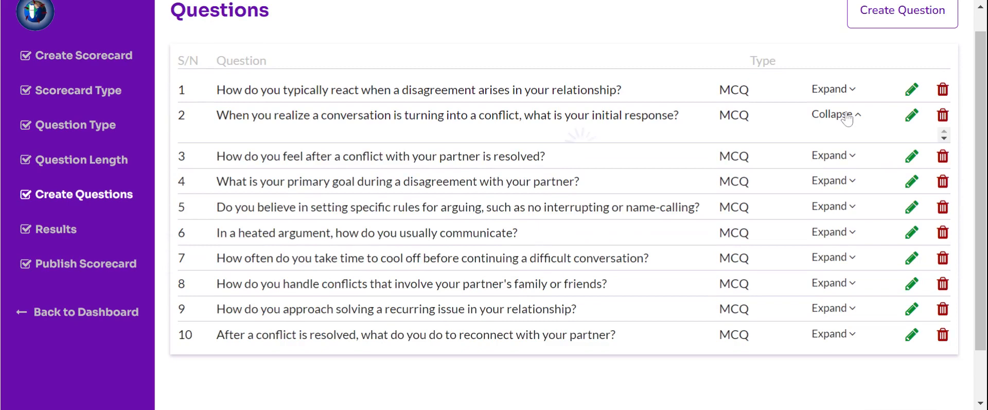
left_click(912, 116)
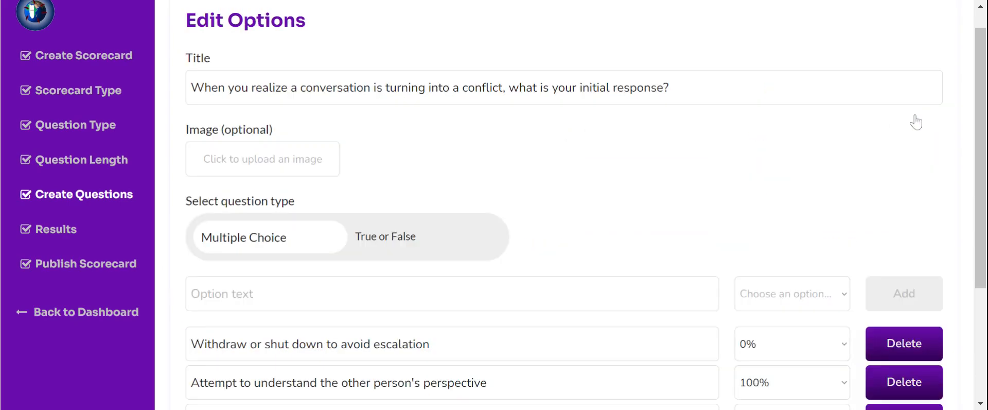
scroll(542, 209, "down", 3)
scroll(542, 209, "up", 1)
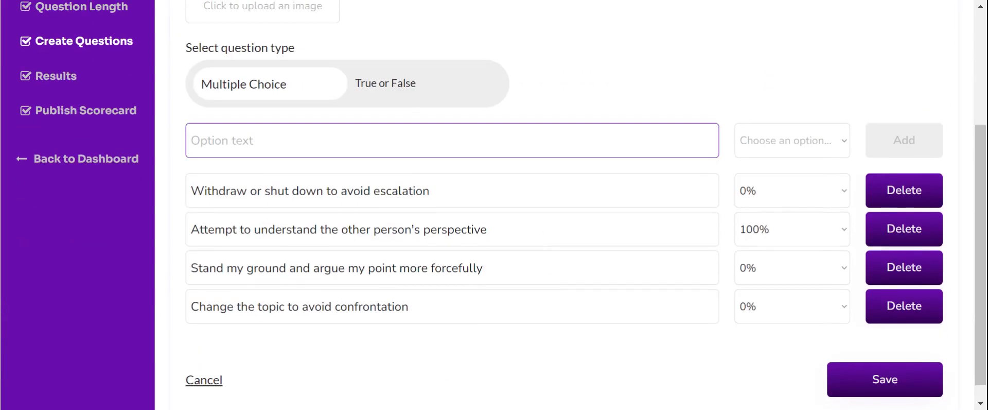
left_click(463, 140)
scroll(494, 206, "up", 3)
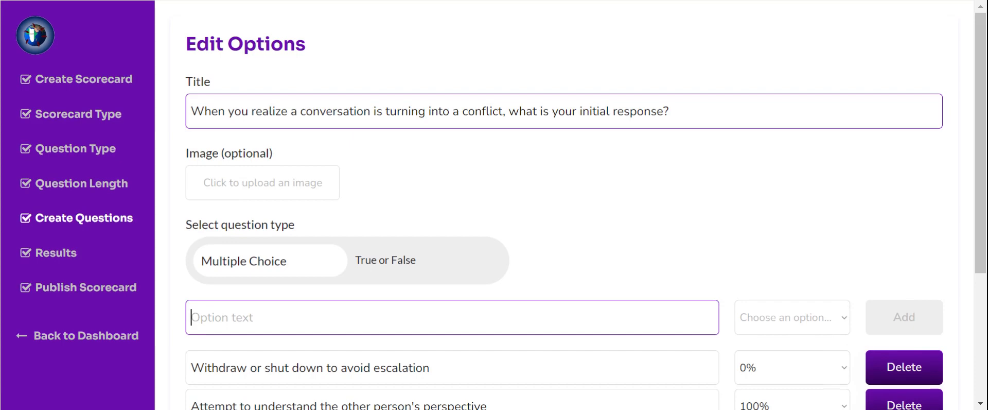
scroll(642, 163, "down", 2)
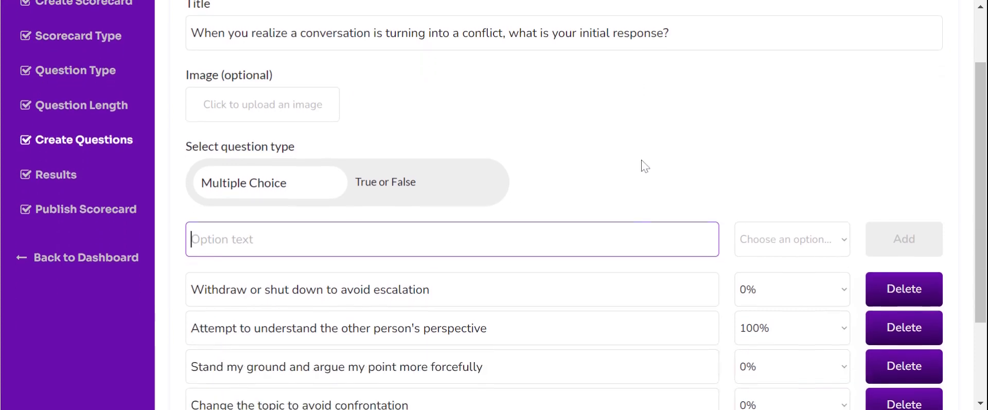
scroll(642, 163, "down", 2)
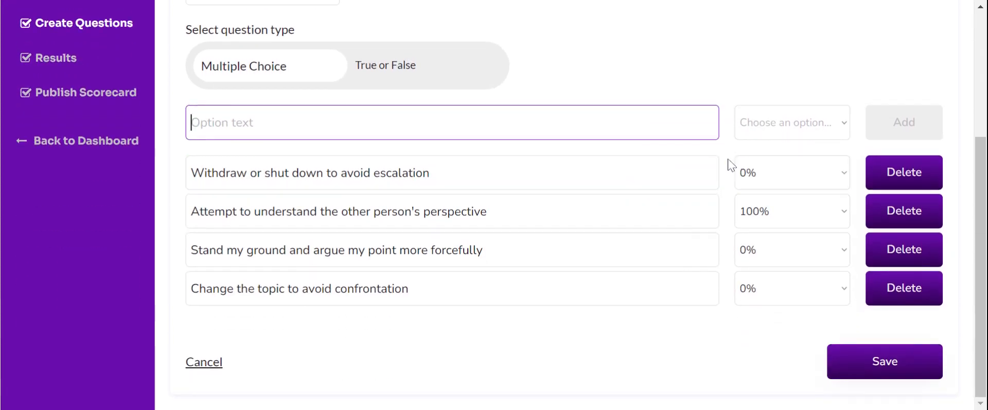
Score the answers 50% for "Stand my ground and argue my point more forcefully", 25% for "Change the topic to avoid confrontation", and 0% for withdrawing
left_click(777, 185)
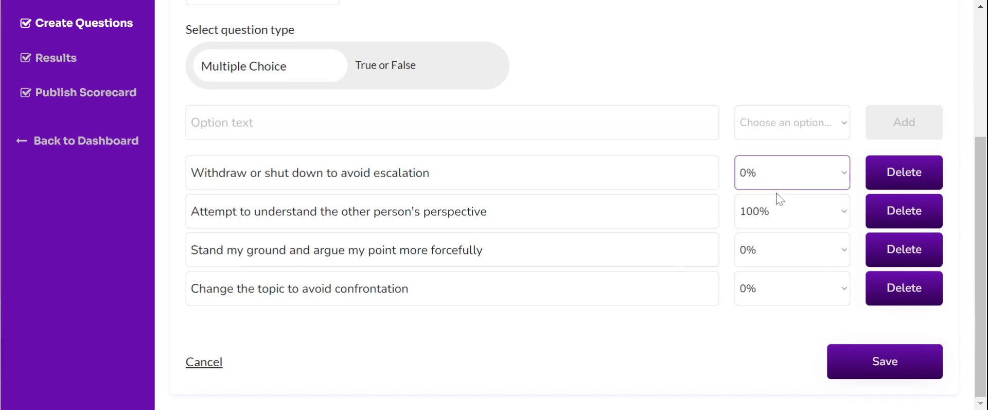
left_click(778, 203)
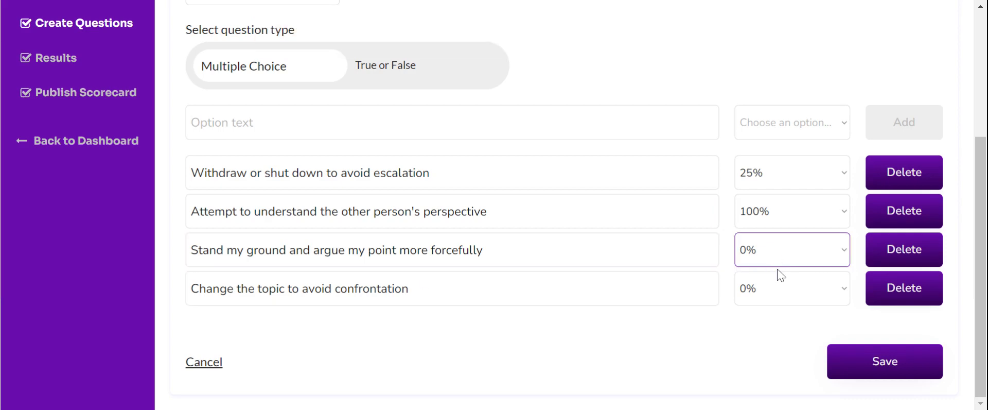
left_click(777, 326)
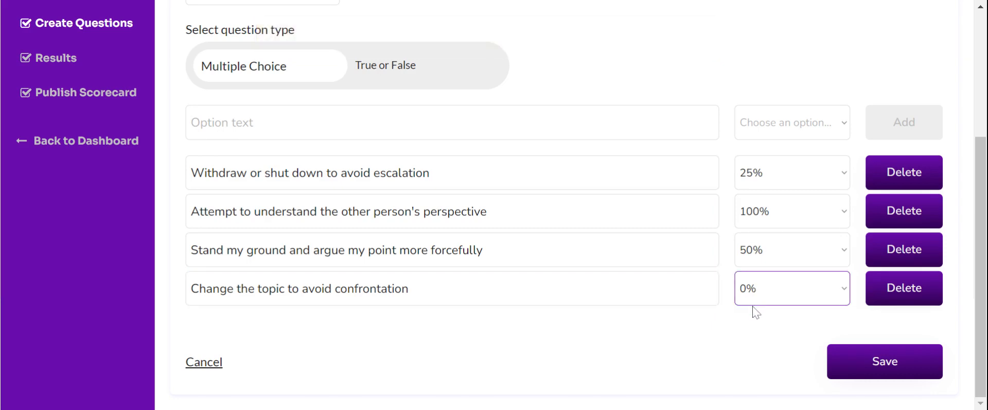
left_click(775, 347)
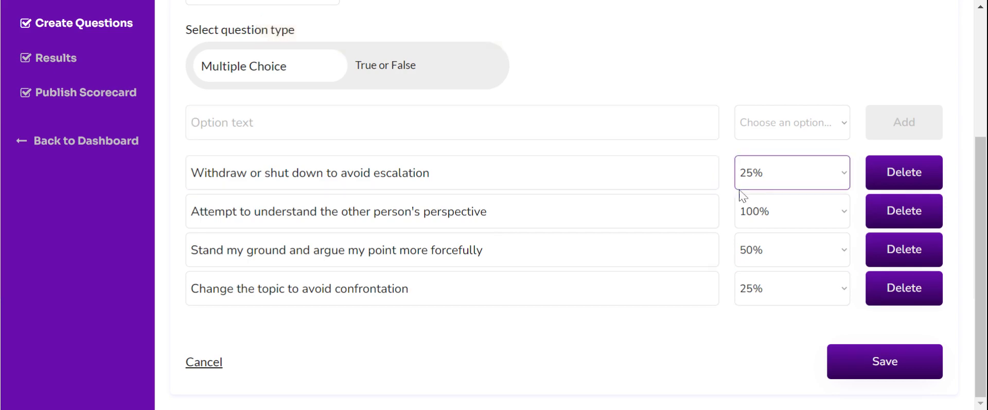
left_click(749, 217)
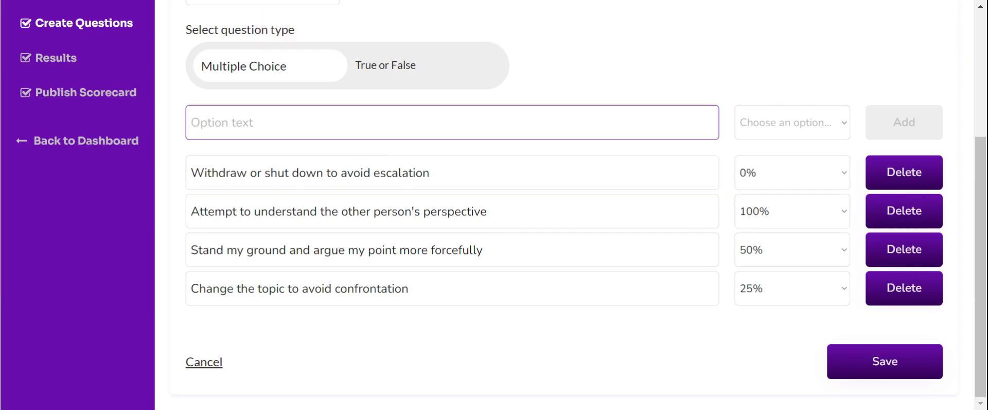
Add the answer option "Result into a violent approach" with a score of 0% to the second question
left_click(223, 122)
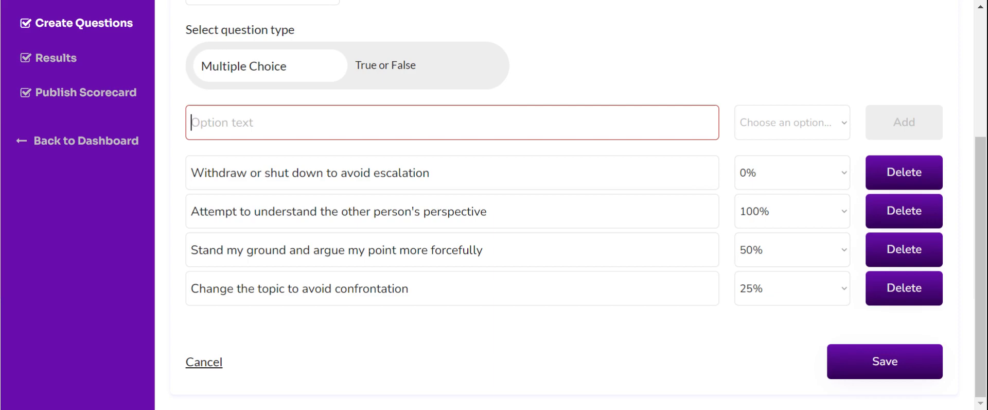
type("Resu")
key("BackSpace")
key("BackSpace")
type("sul")
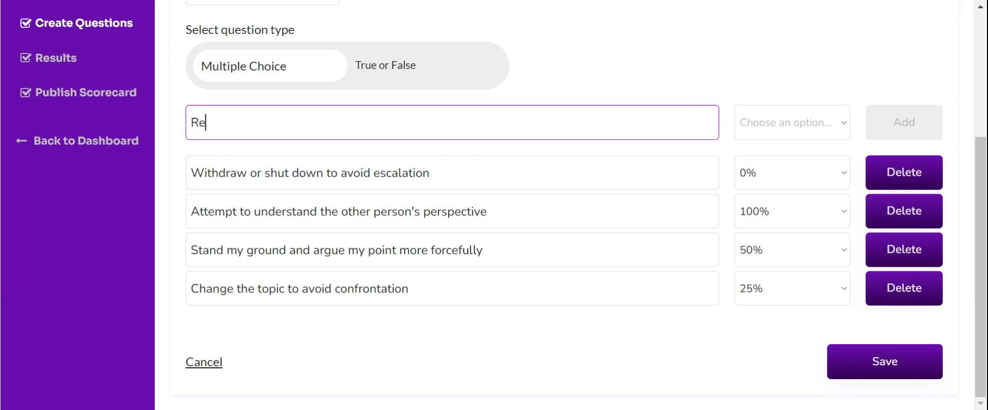
type("t into a vio")
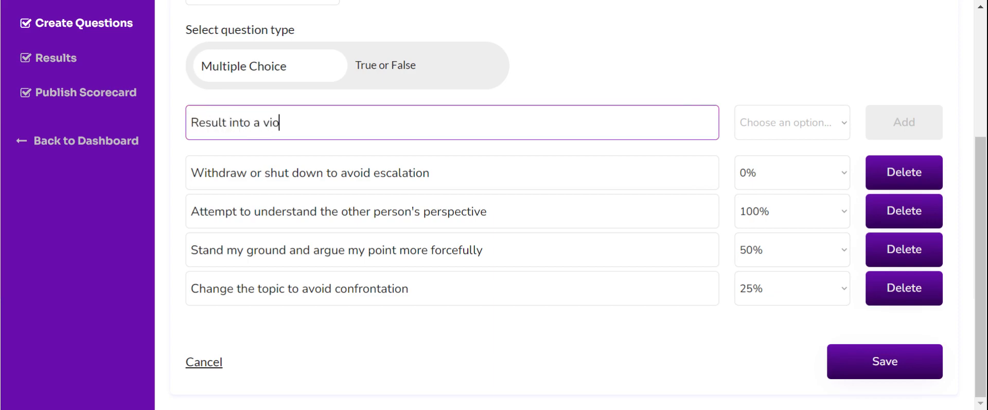
type("lent approach")
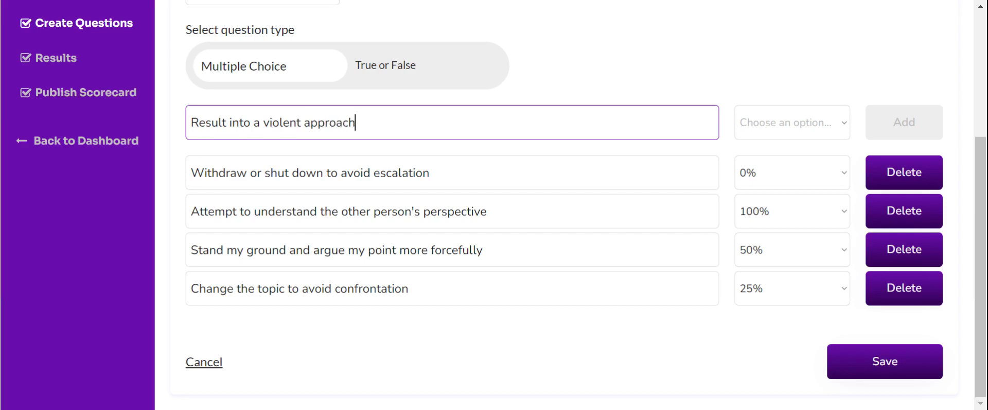
left_click(777, 123)
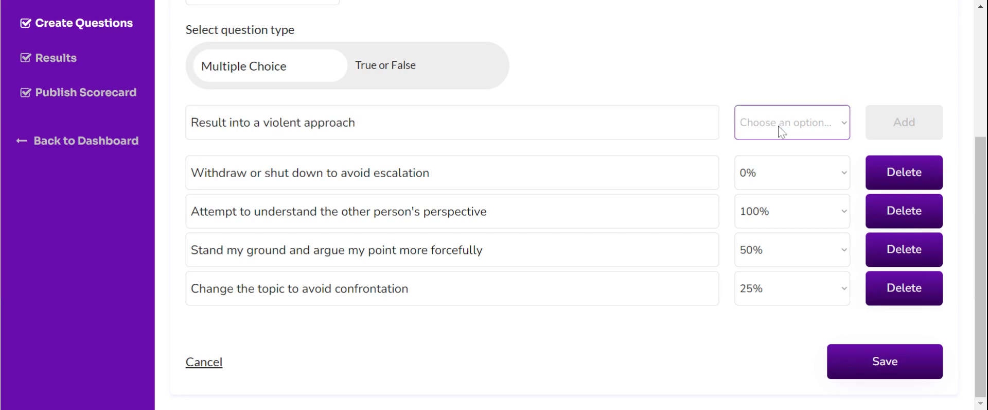
left_click(778, 155)
left_click(872, 125)
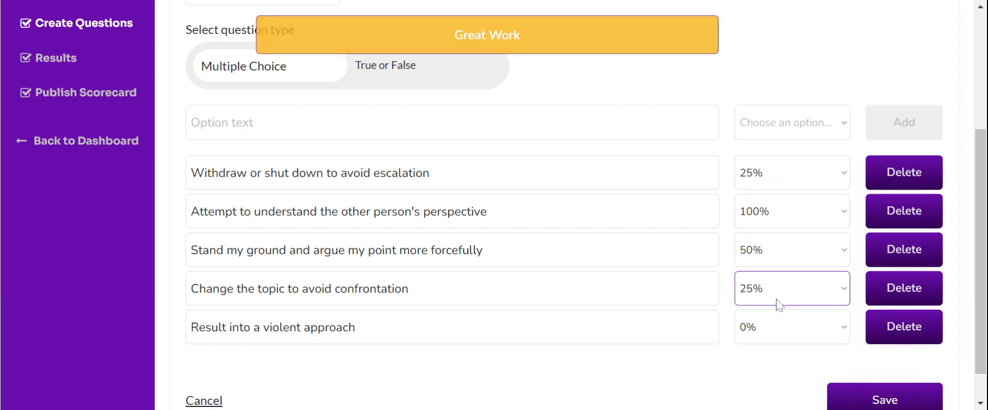
Set the score of "Withdraw or shut down to avoid escalation" to 25% and save the question
scroll(777, 302, "down", 2)
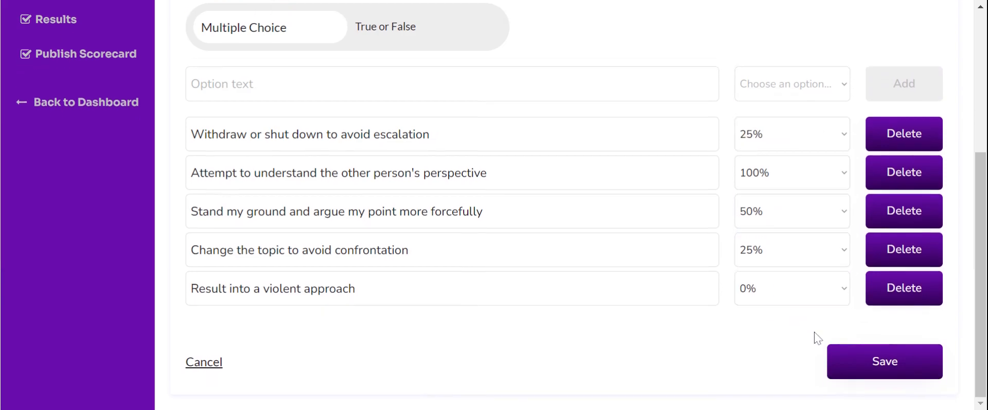
left_click(856, 352)
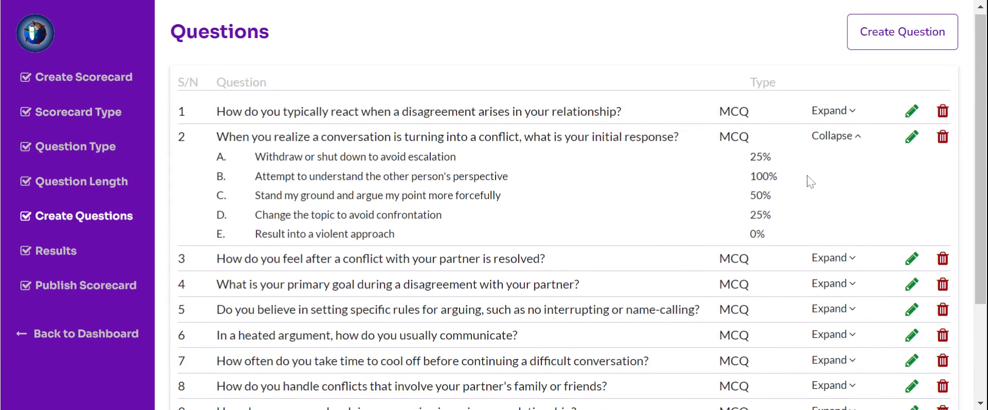
left_click(838, 138)
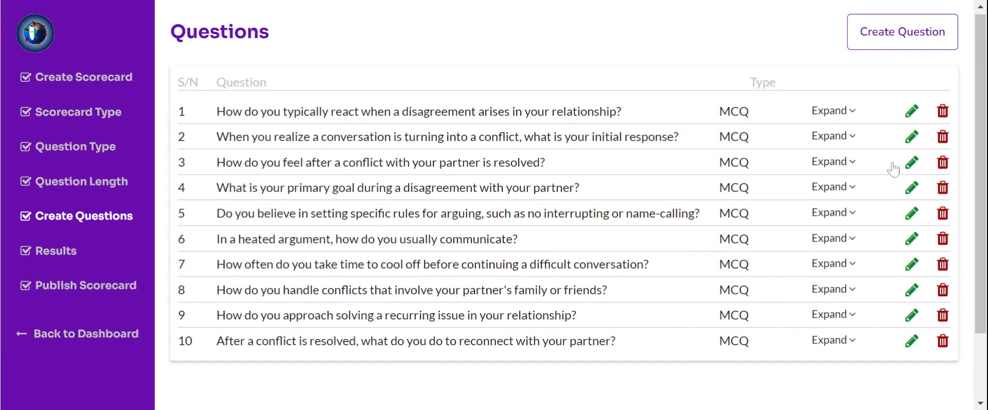
Open the third question, about feelings after a conflict is resolved, for editing and review its title, answer options and scores
left_click(911, 164)
scroll(609, 204, "down", 2)
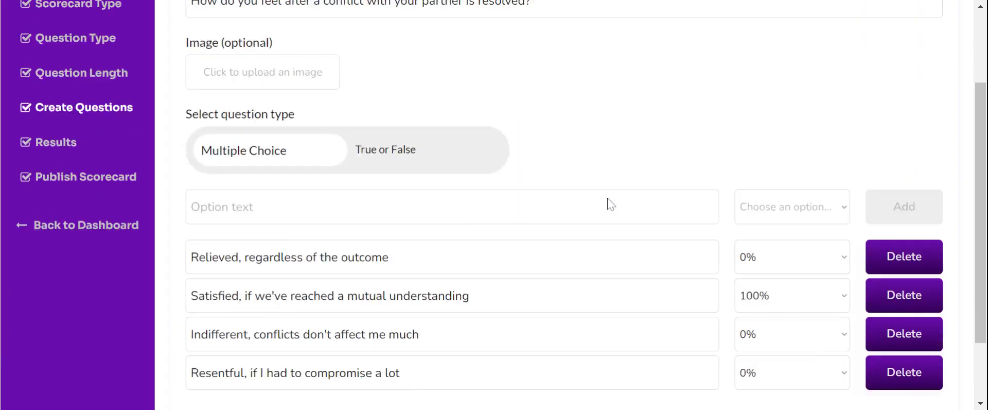
scroll(609, 203, "down", 2)
left_click(610, 211)
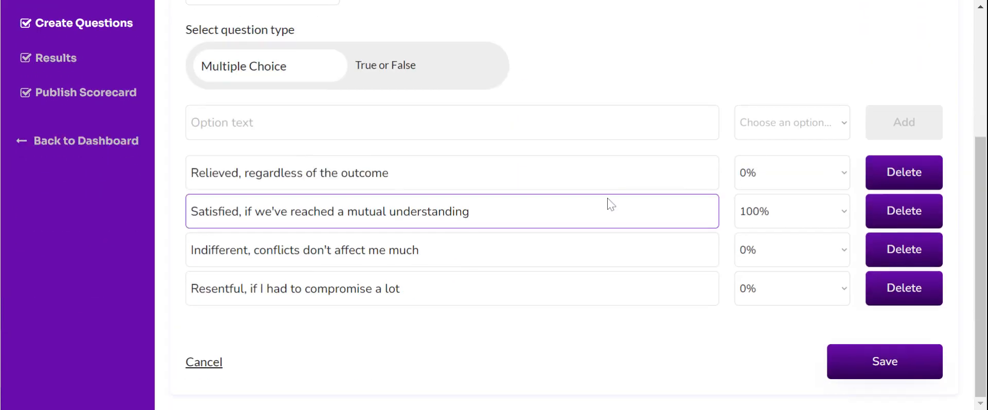
left_click(790, 182)
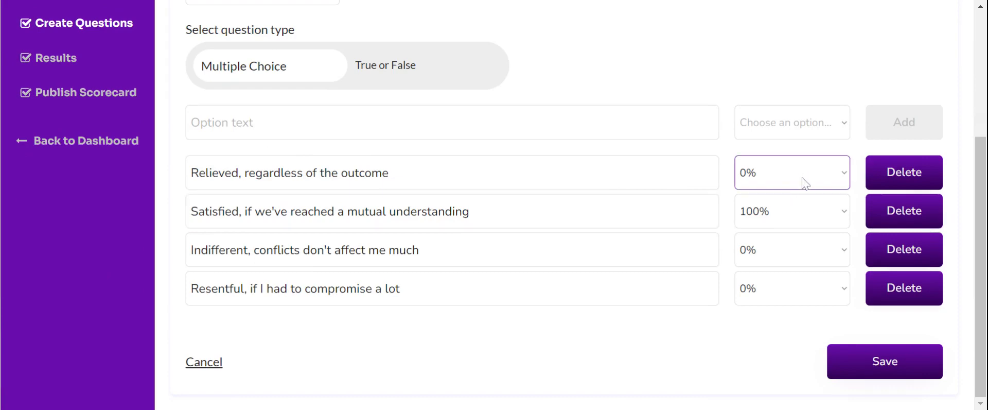
scroll(805, 183, "up", 4)
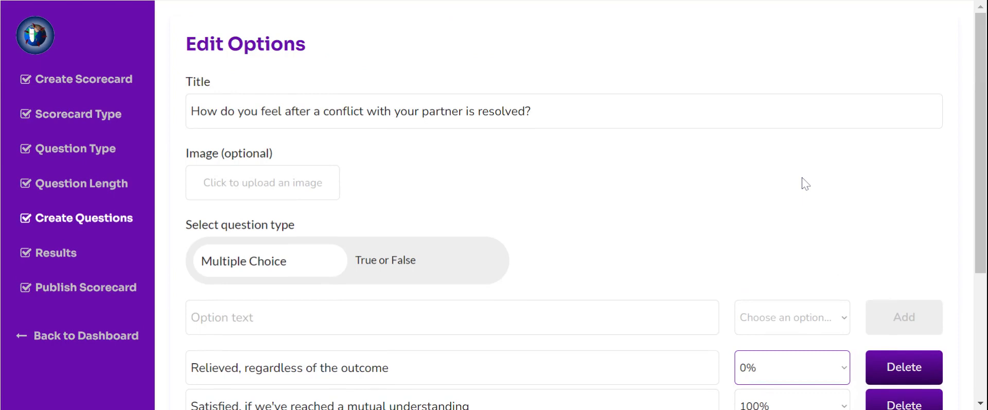
scroll(805, 184, "down", 2)
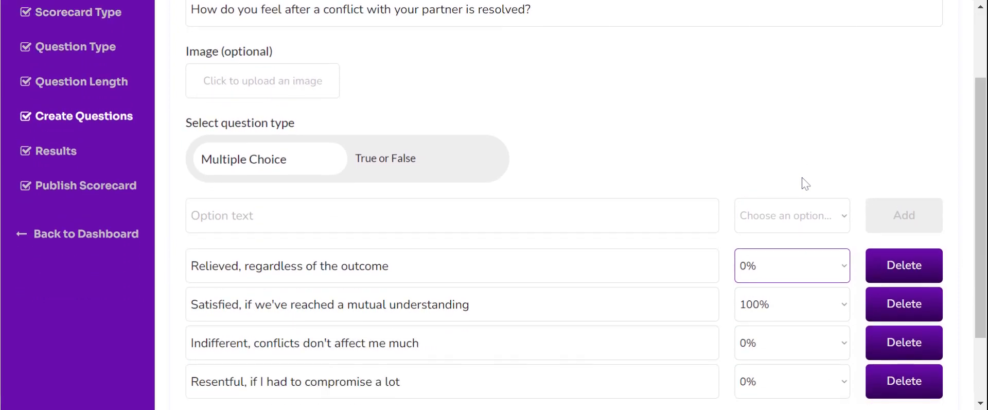
scroll(805, 184, "up", 2)
left_click(377, 112)
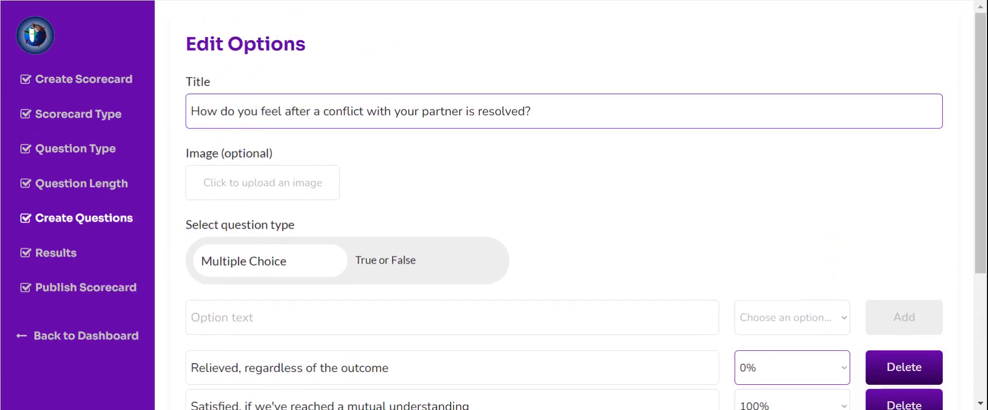
scroll(523, 138, "down", 4)
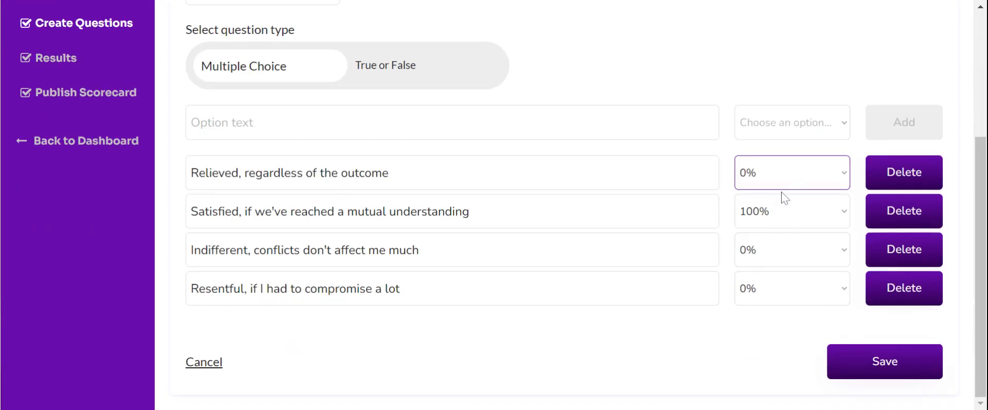
Set the score of "Relieved, regardless of the outcome" to 25% and save the third question
left_click(784, 231)
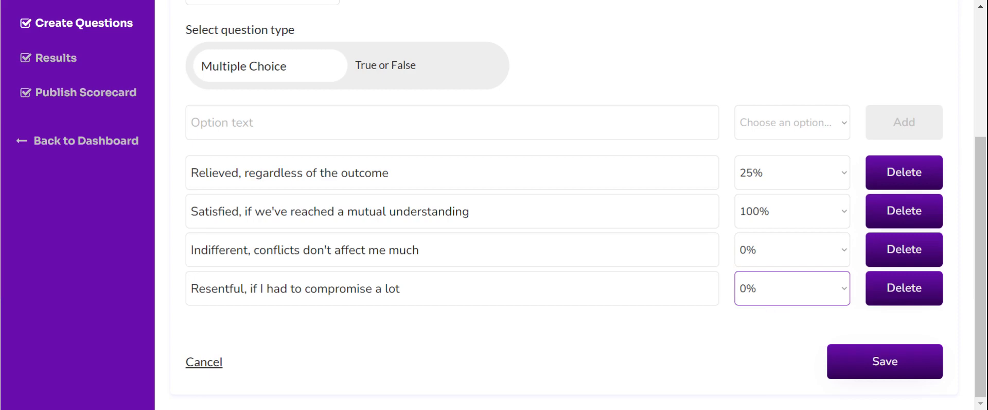
left_click(812, 355)
left_click(884, 363)
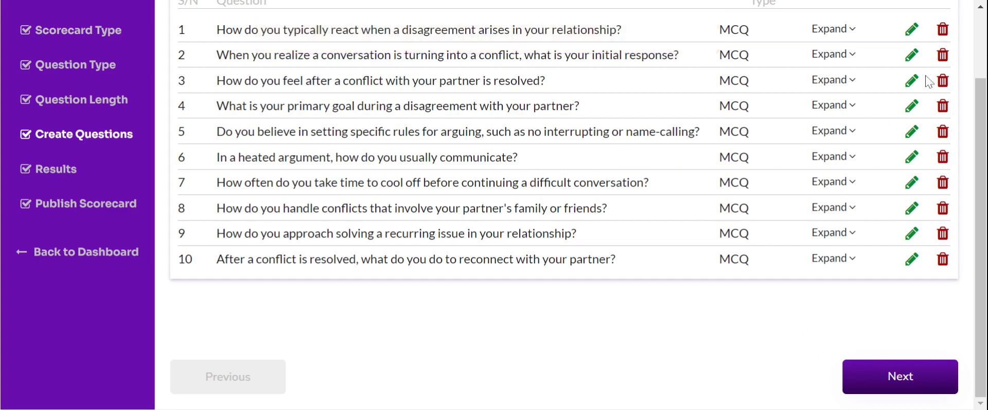
Review the answer options and scores of the fourth question, about the primary goal during a disagreement, and leave without saving
left_click(911, 106)
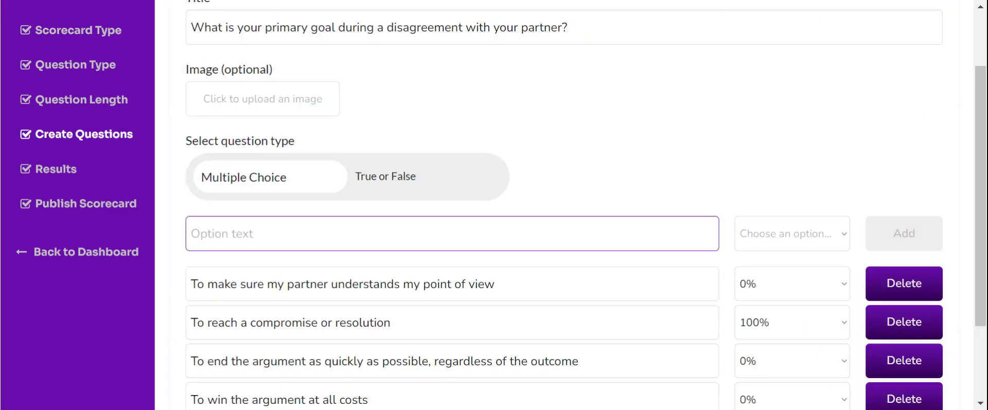
scroll(325, 235, "down", 2)
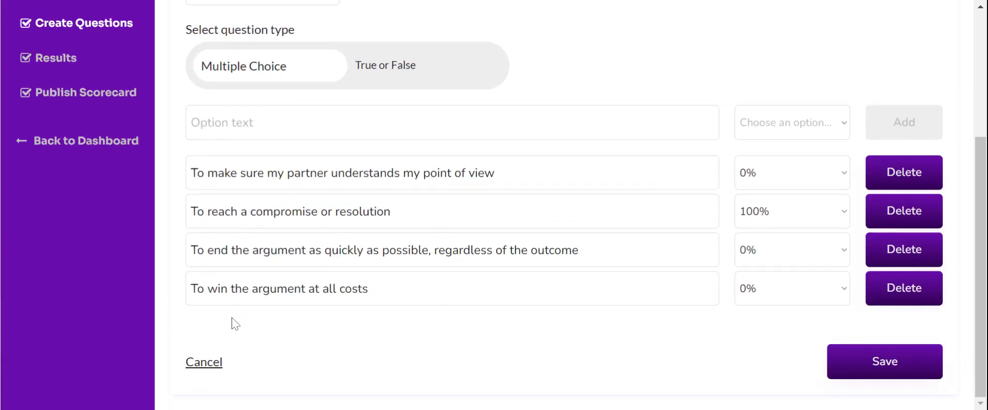
left_click(202, 365)
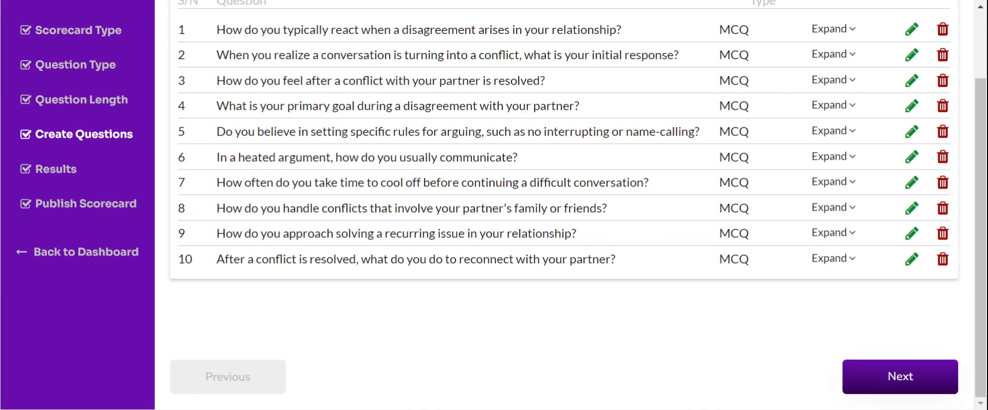
Look over the blank form for creating an additional multiple-choice question, and cancel it
scroll(771, 376, "up", 2)
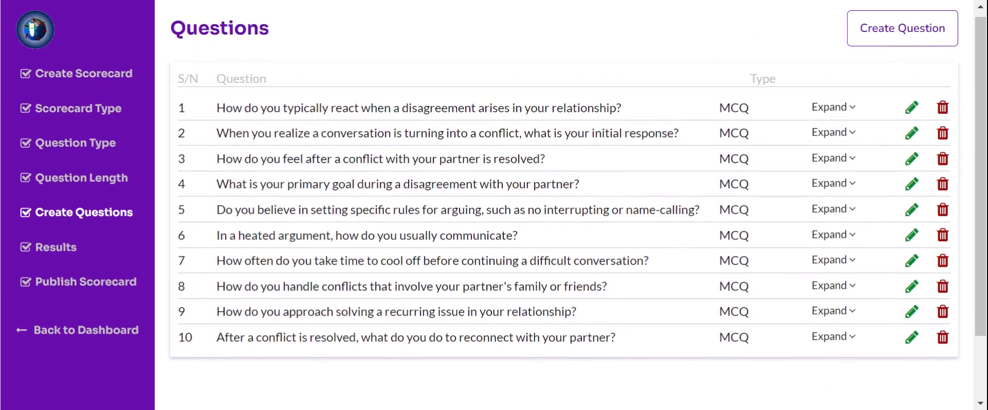
scroll(771, 376, "down", 2)
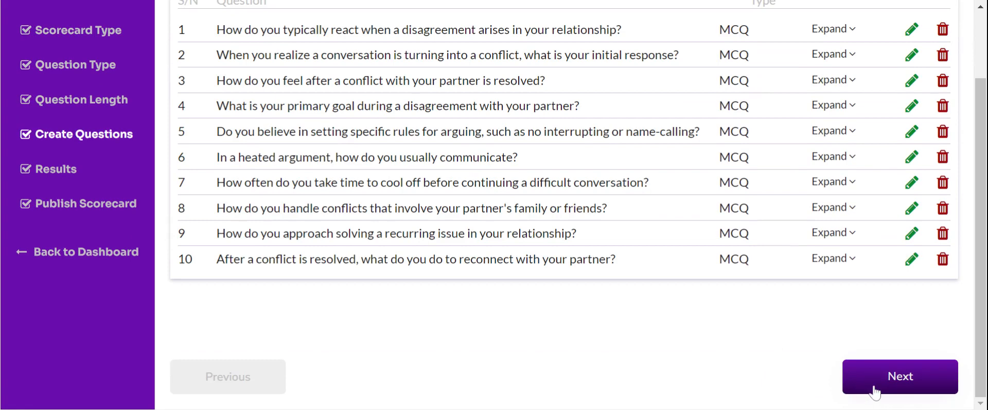
scroll(787, 177, "up", 2)
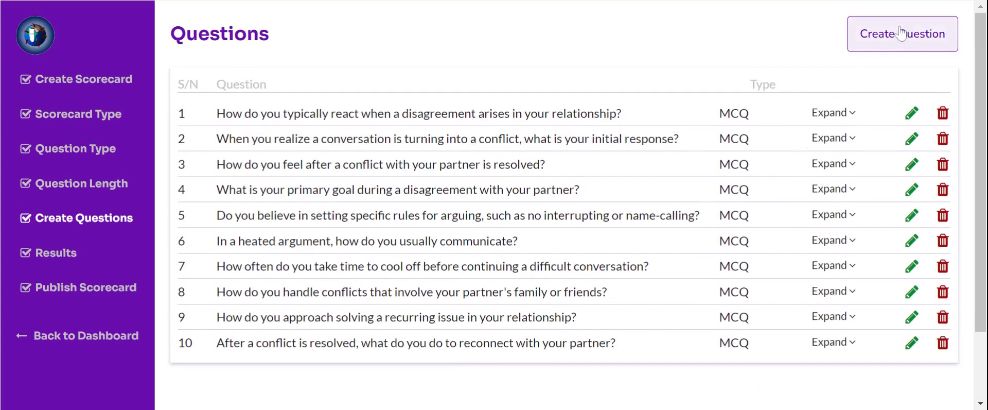
left_click(895, 45)
scroll(536, 238, "down", 1)
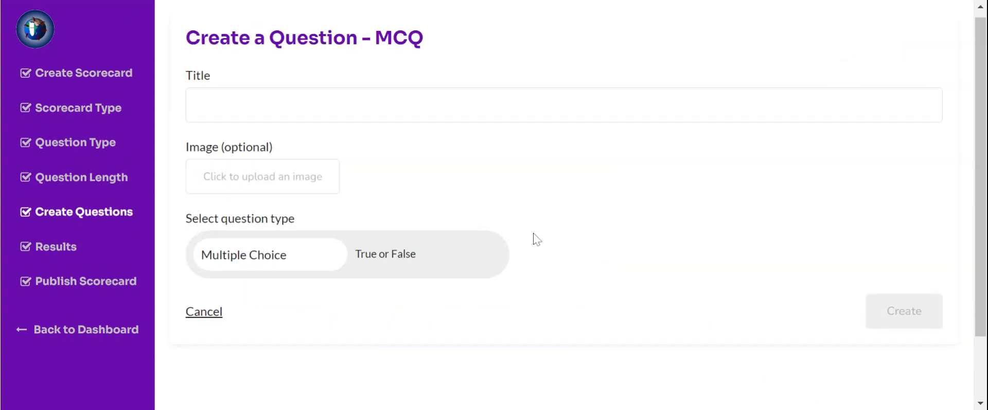
left_click(208, 292)
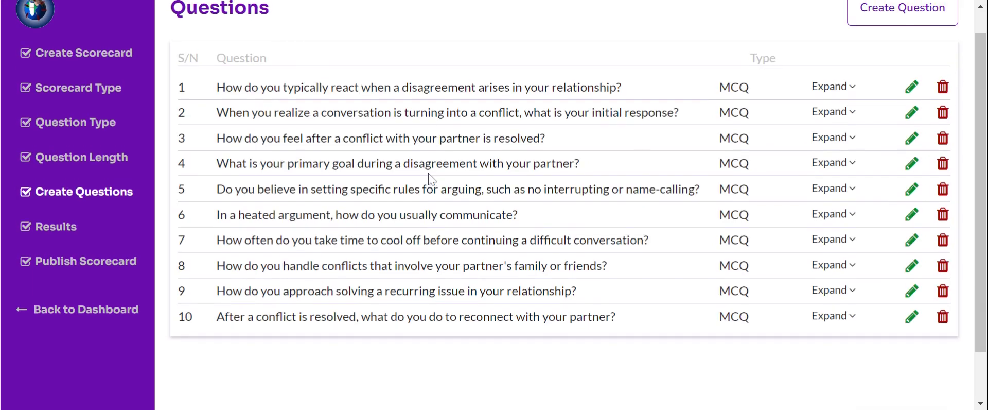
Finish with the question list and proceed to the stage for defining results by score range
scroll(431, 179, "up", 1)
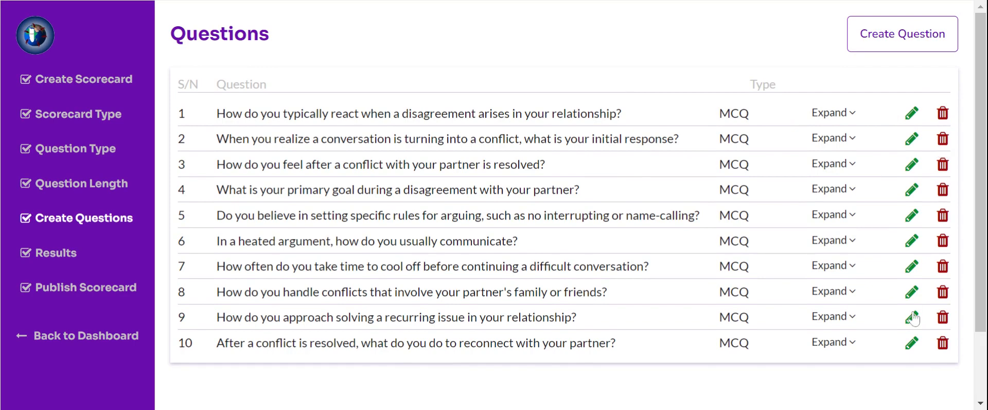
scroll(913, 318, "down", 2)
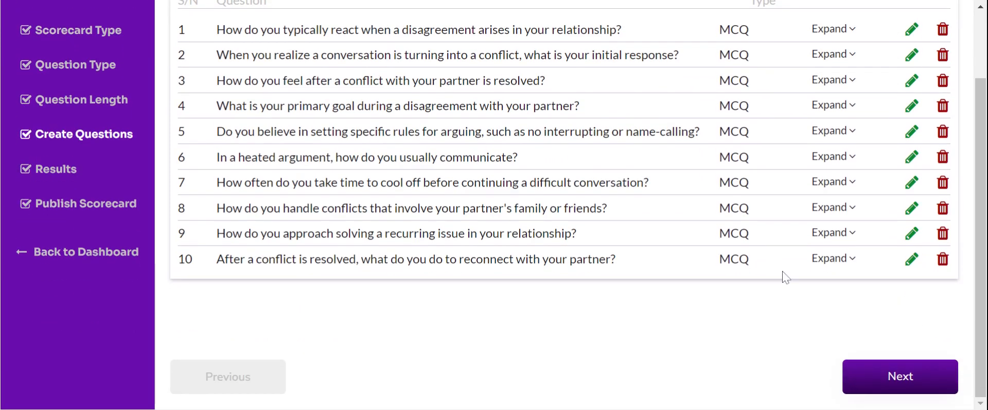
left_click(867, 377)
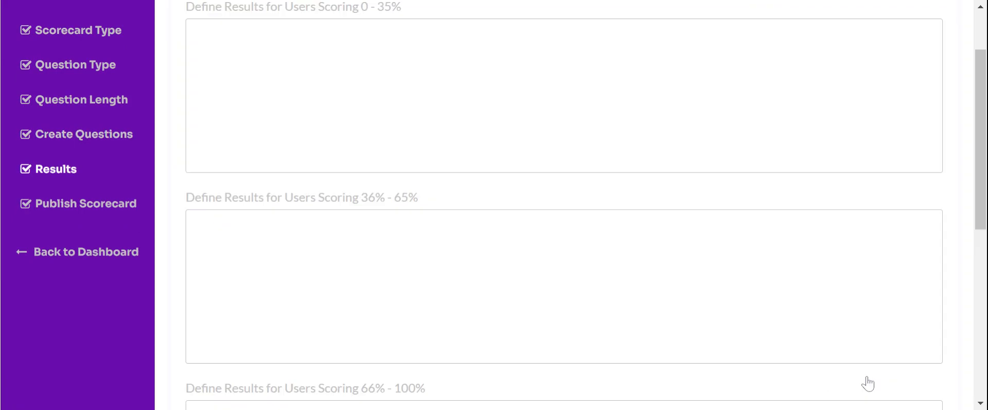
scroll(564, 205, "up", 2)
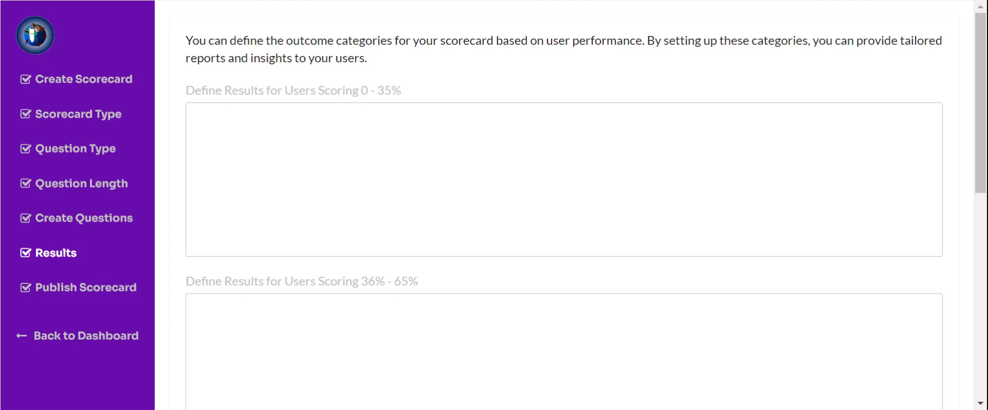
Begin the result for users scoring 0 - 35% with "Couples in this range may struggle significantly with resolving conflicts effectively"
type("Couples in thi")
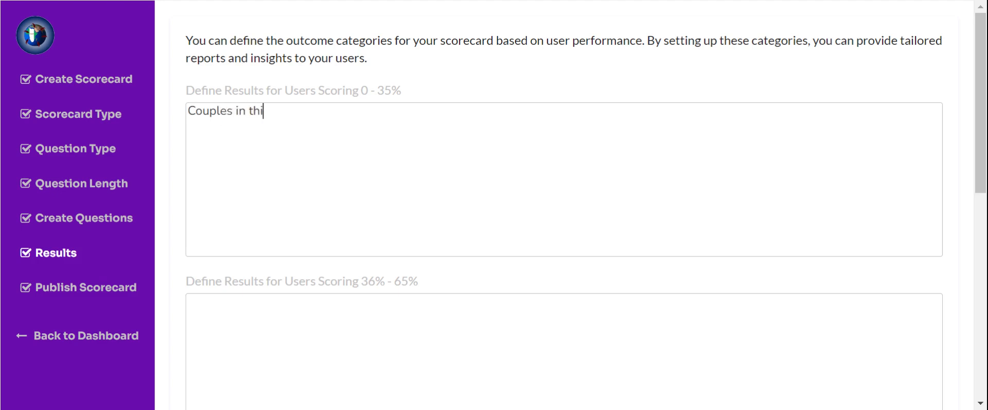
type("s range ma")
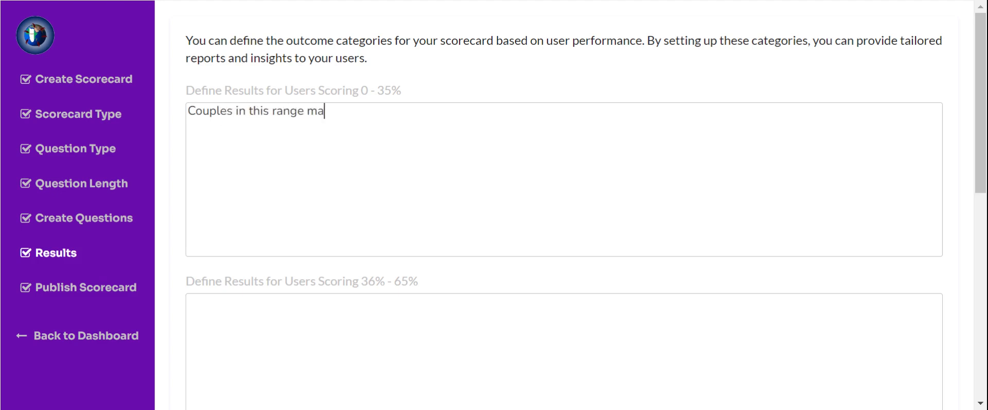
type("y struggle singi")
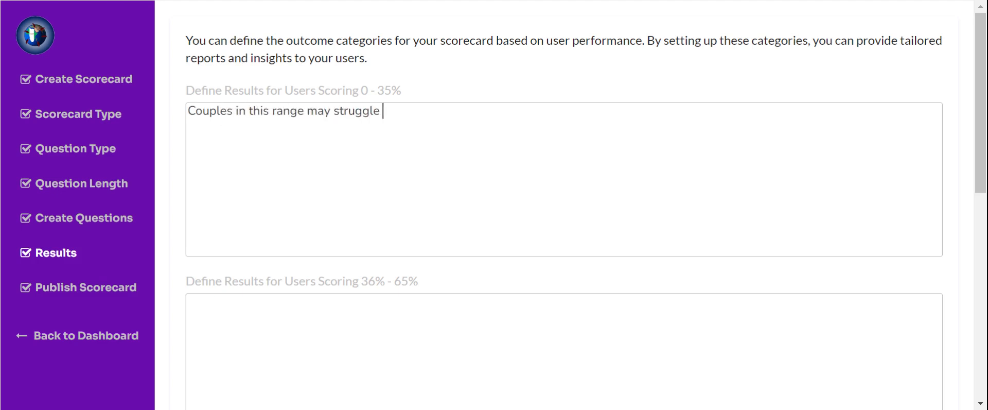
key("BackSpace")
key("BackSpace")
type("gnificantly with re")
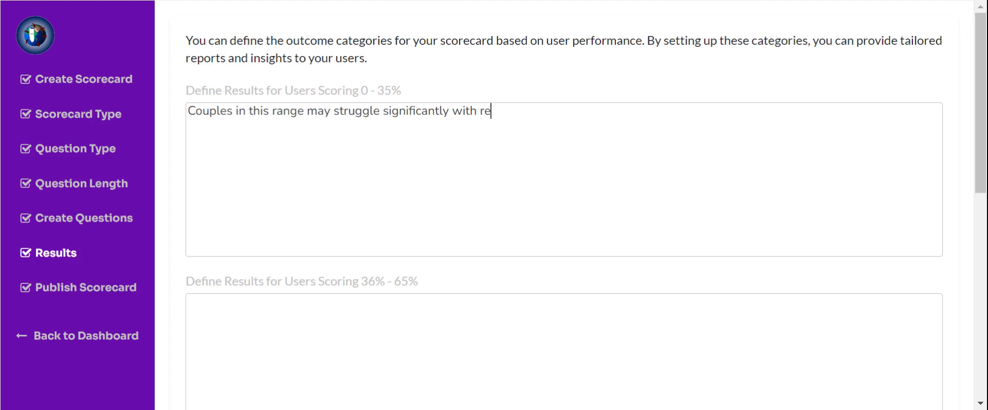
type("solving conflic")
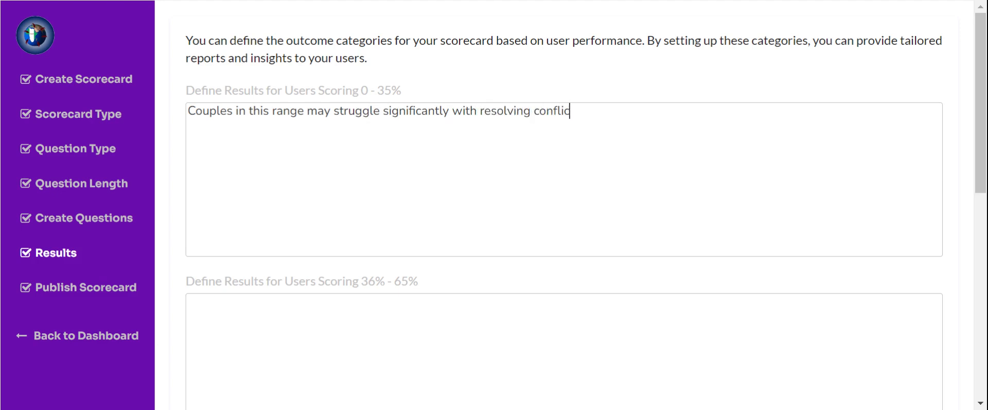
type("ts effectively")
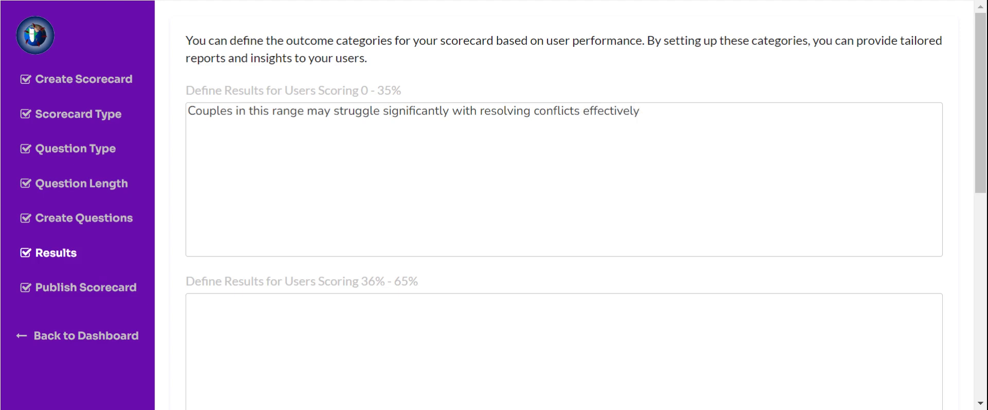
Continue the 0 - 35% result's first paragraph with "You probably avoid addresssing issues, escalate conflicts easily, or lack communication skills."
type(". You prob")
key("BackSpace")
key("BackSpace")
type("obably avoid add")
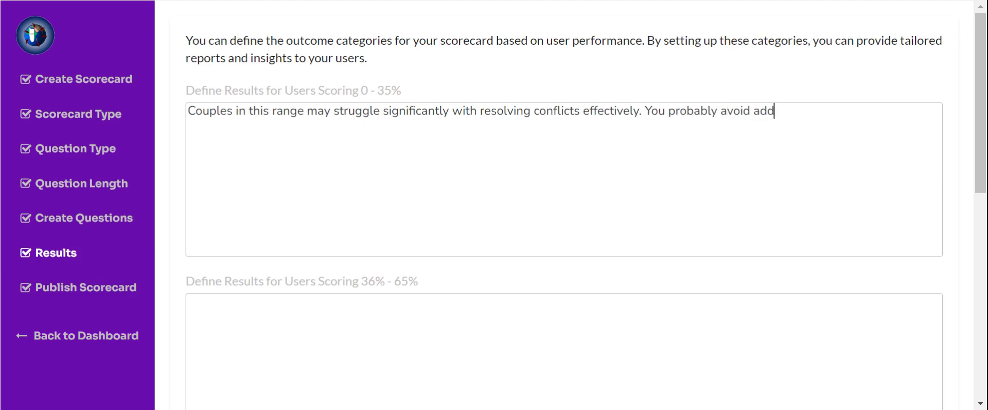
type("resssing issuess")
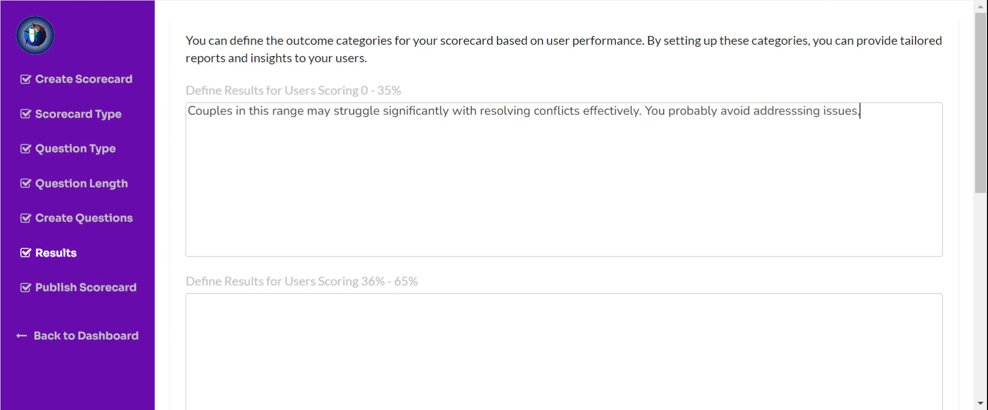
type(" escalate conflicts")
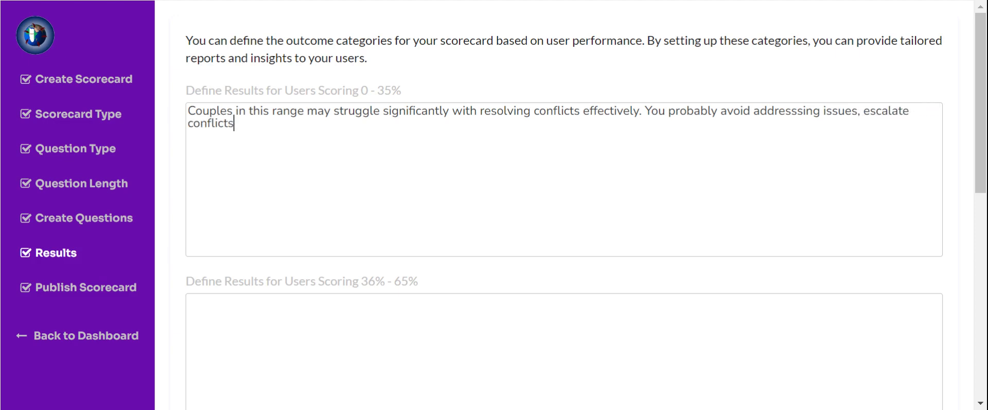
type(" easily, or lack co")
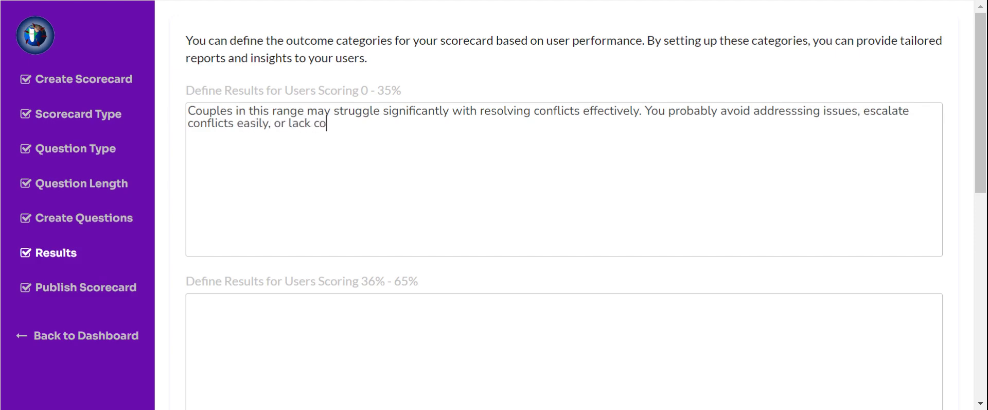
type("mmunication s")
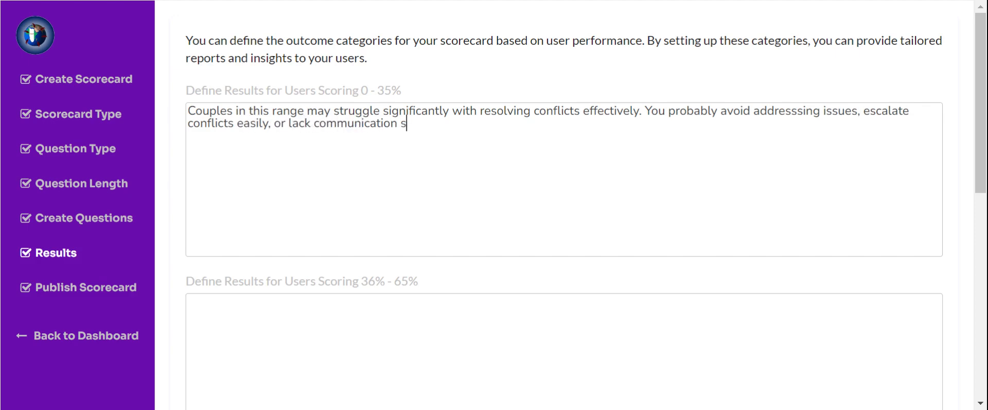
type("kills")
Add a second paragraph: "It is crucial for you to work on improving your conflict resolution abilities to prevent unresolved issues from damaging your relationship."
type("It is crucial ")
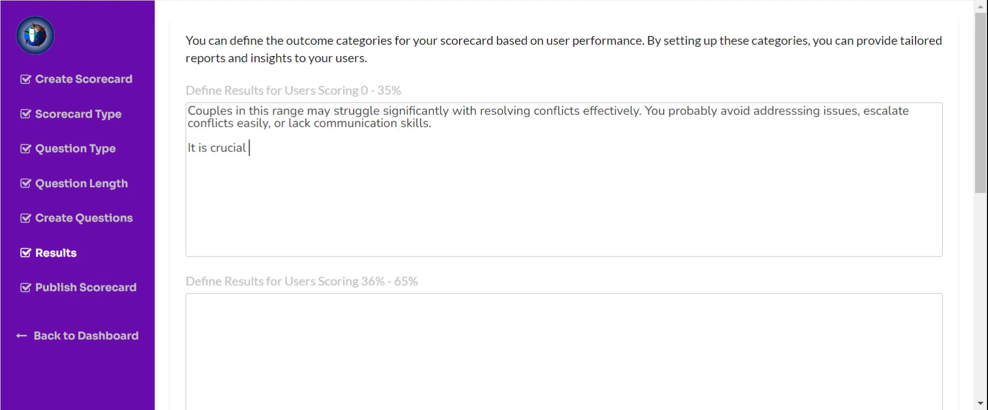
type("for you to work o")
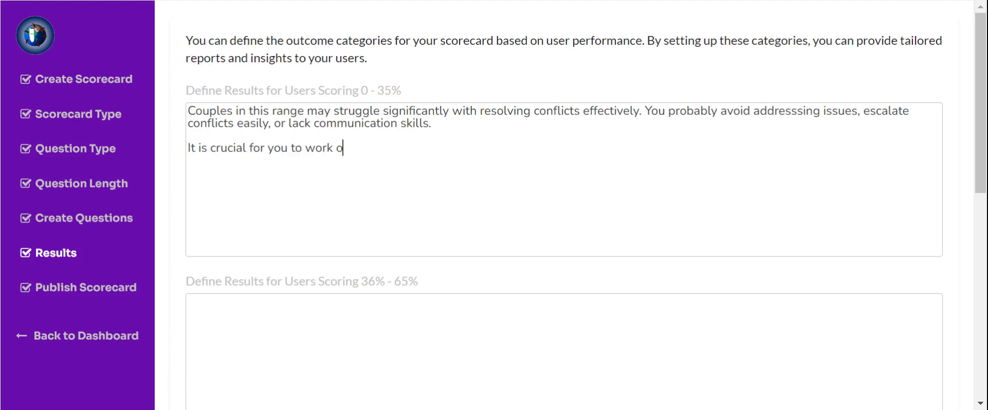
type("n improving y")
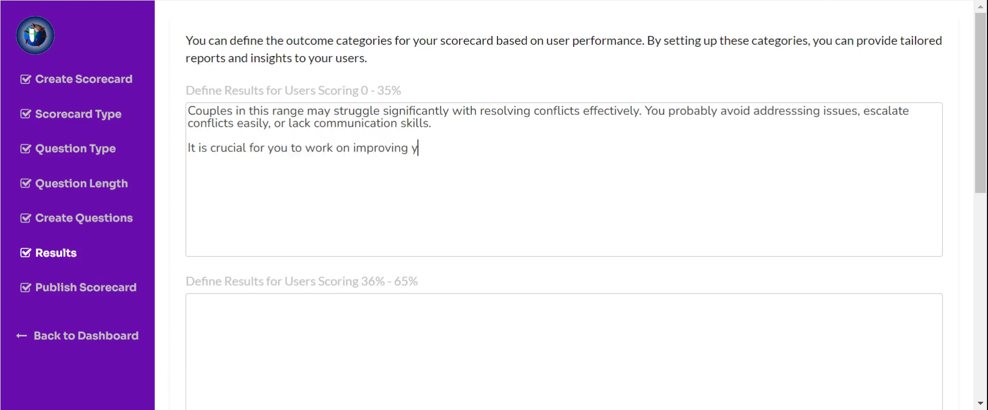
type("our conflict re")
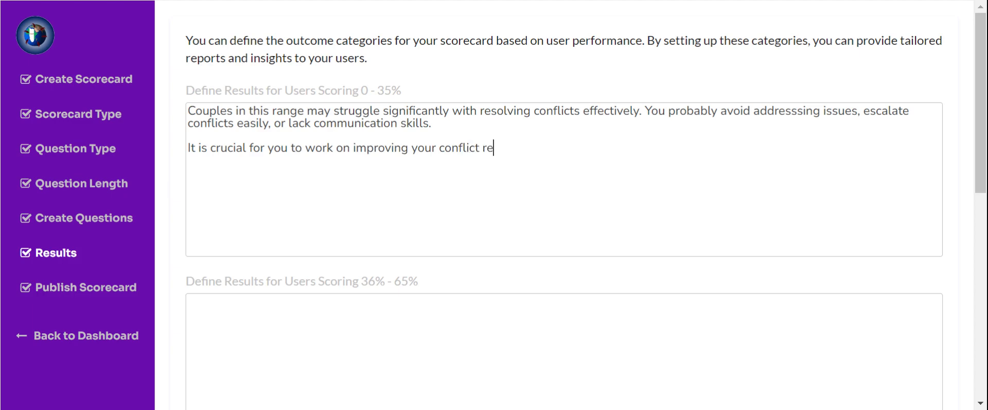
type("solution abi")
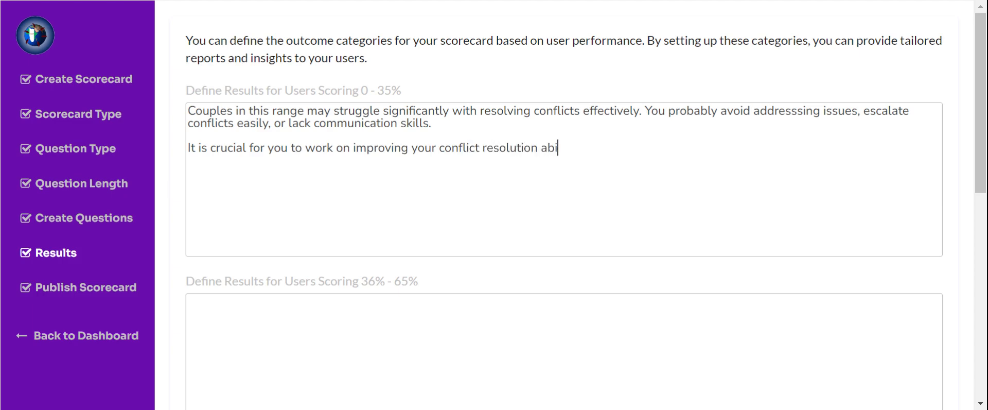
type("lities to prevent")
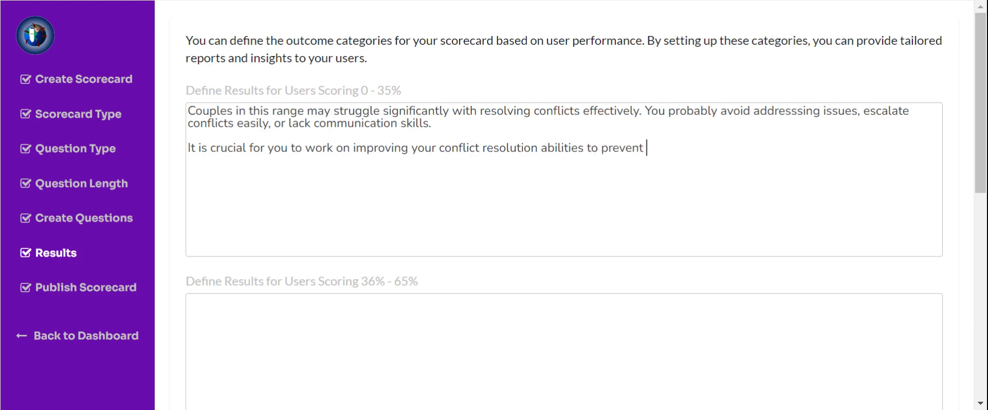
type("unresolved ")
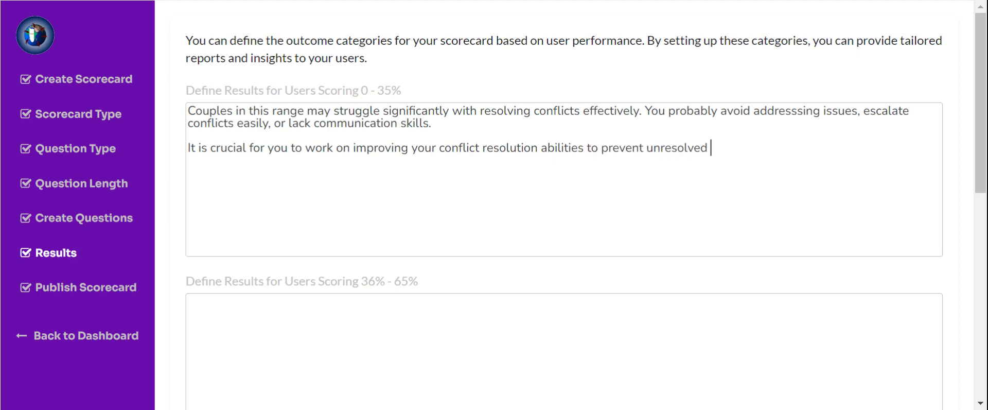
type("issues from")
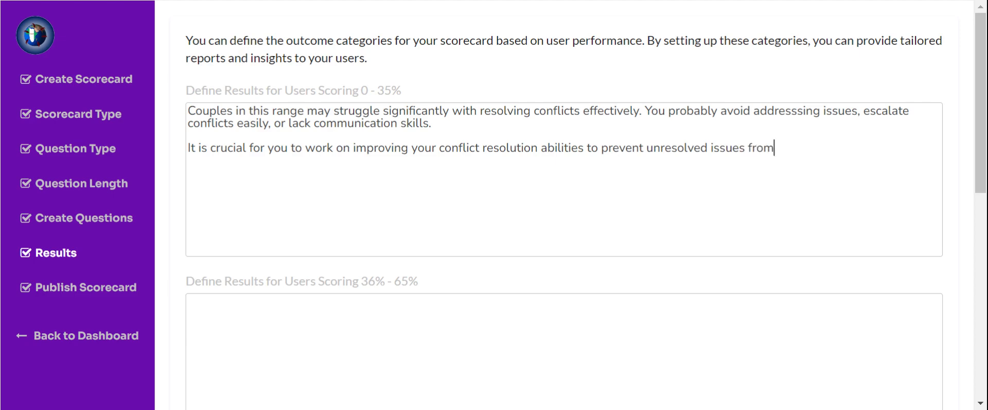
type(" damagina")
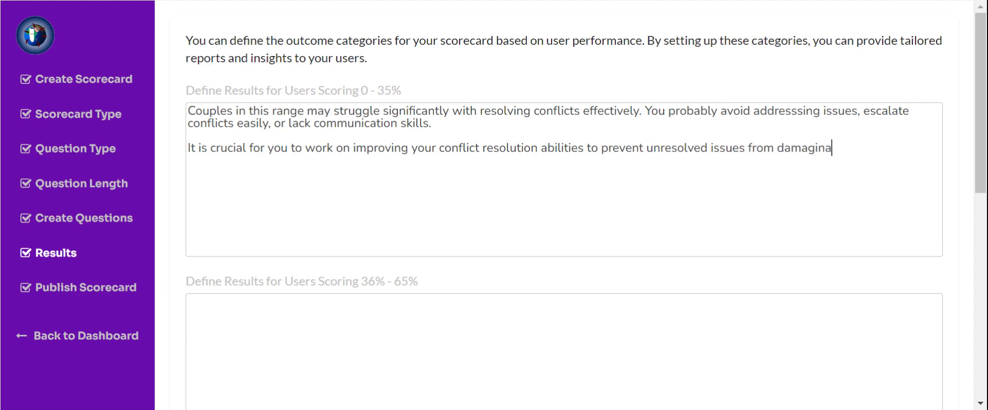
key("BackSpace")
type("g your relati")
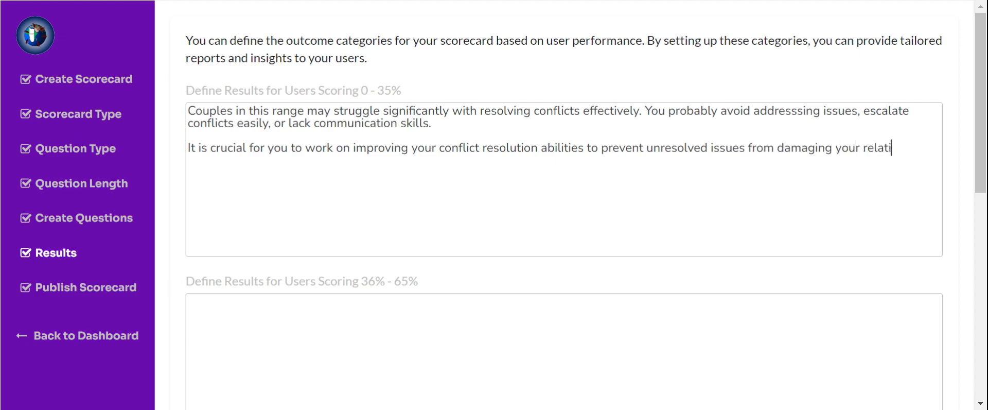
type("onship")
Add a third paragraph: "If you would like to work on this, book an appointment with a qualified conflict resolution expert and let's explore ways to improve together."
type("If you wo")
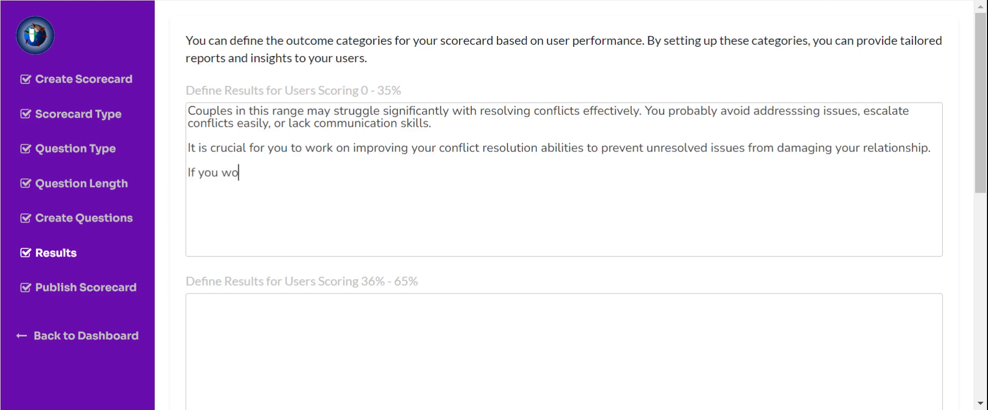
type("uld like to work")
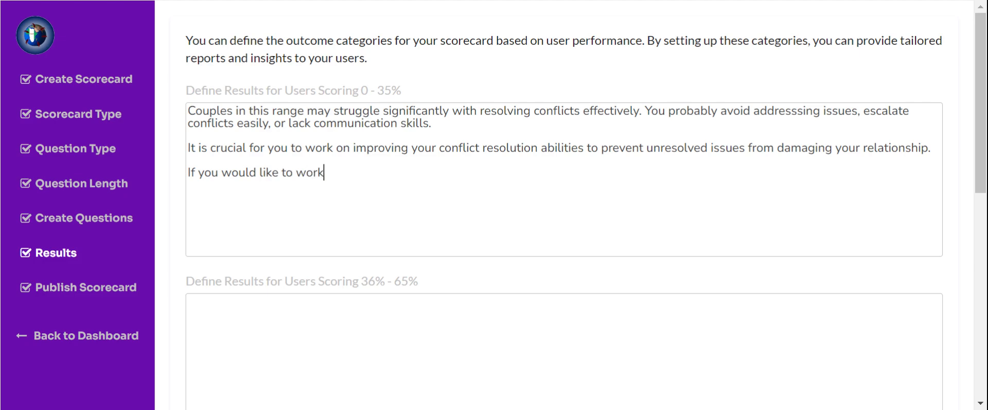
type(" on this, book a")
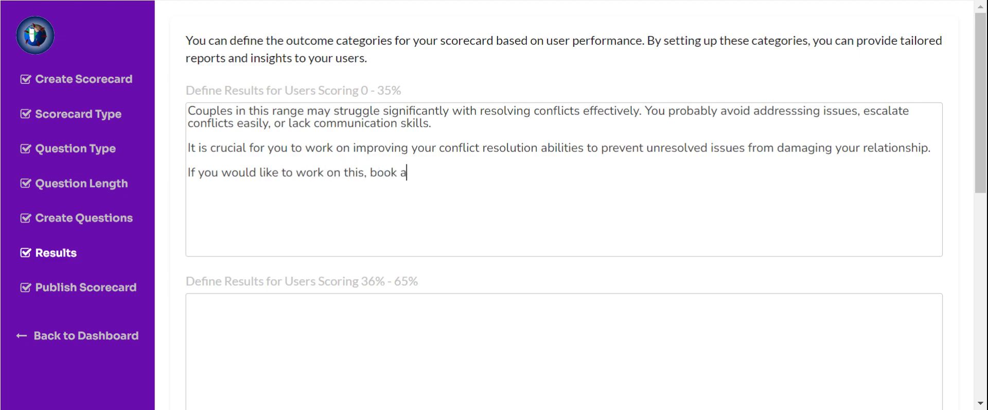
type("n appointment wit")
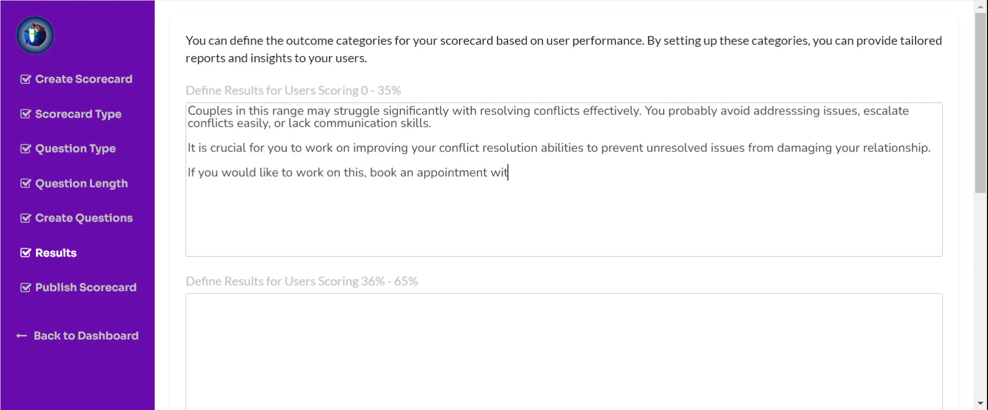
type("h a qualified ")
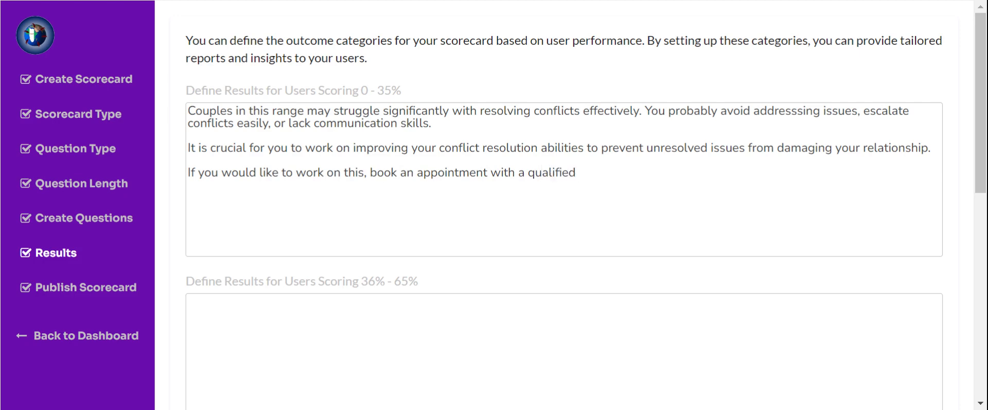
type("conflict resolution expert")
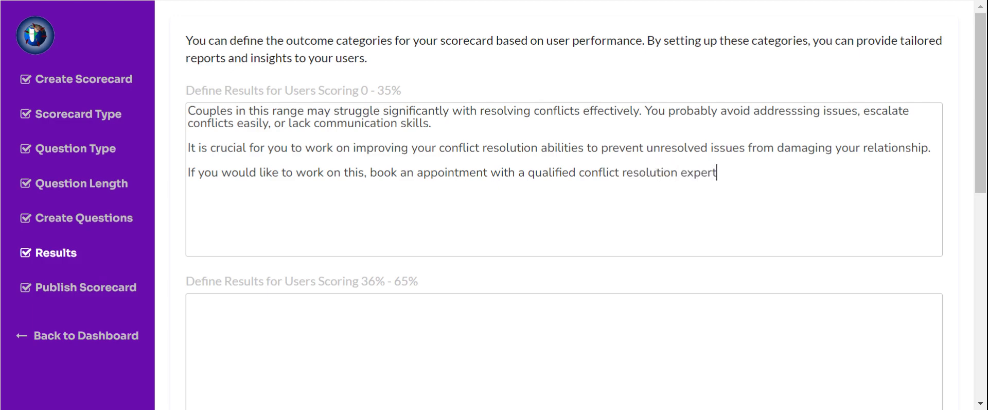
type(" and let's exp")
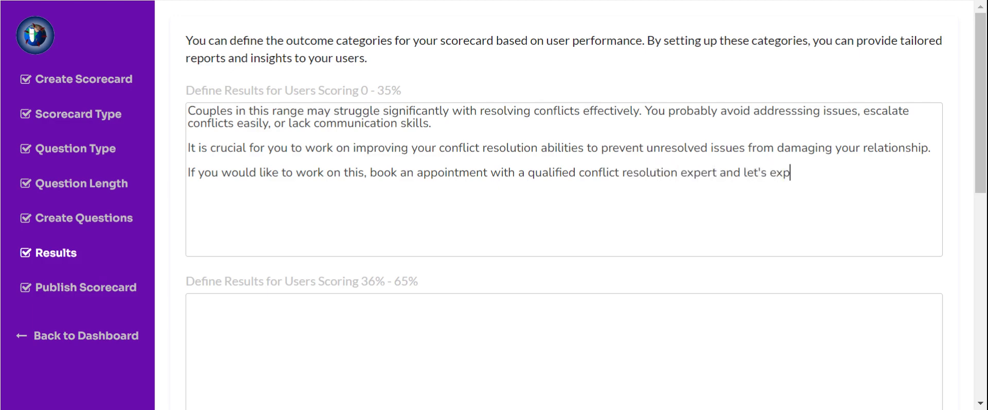
type("lore waays")
key("BackSpace")
key("BackSpace")
key("BackSpace")
type("ys to improve")
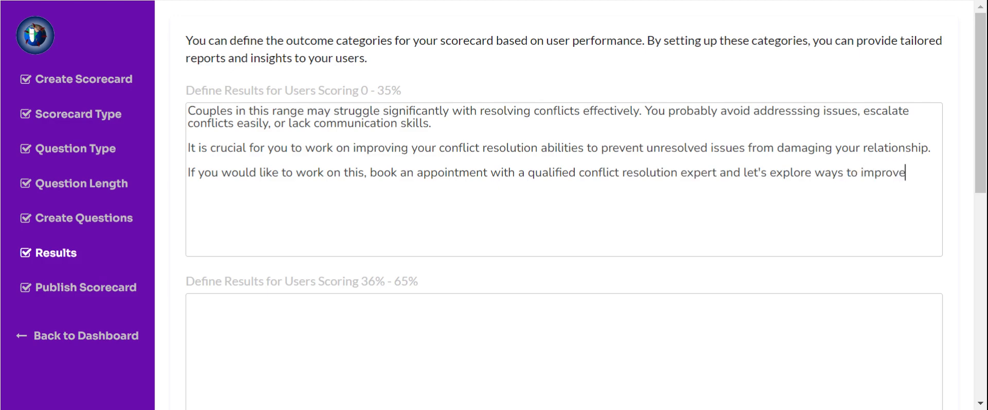
type(" together.")
Begin the 36% - 65% result with "Couples in this range have some basic conflic resolution skills but may still encounter challenges in effectively addresssing conflicts."
scroll(564, 206, "down", 4)
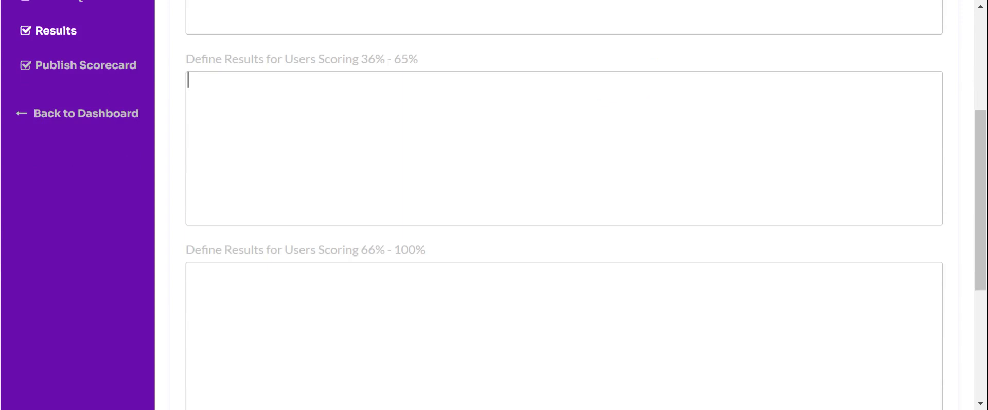
type("Couples in t")
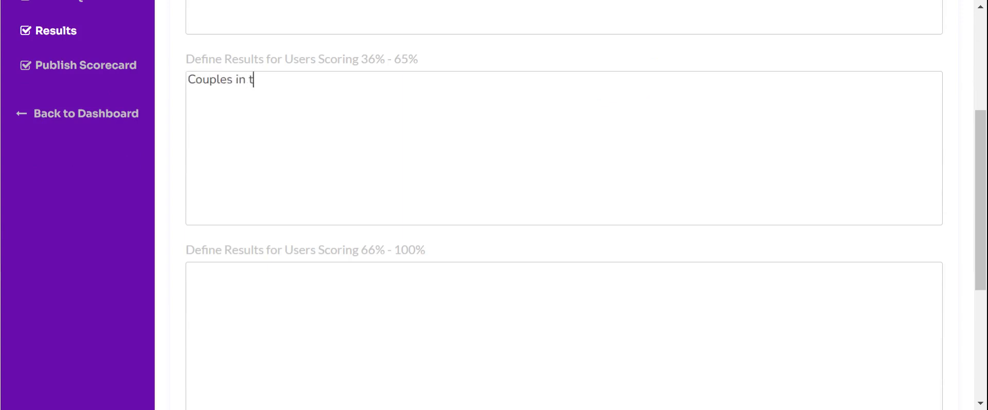
type("his range have s")
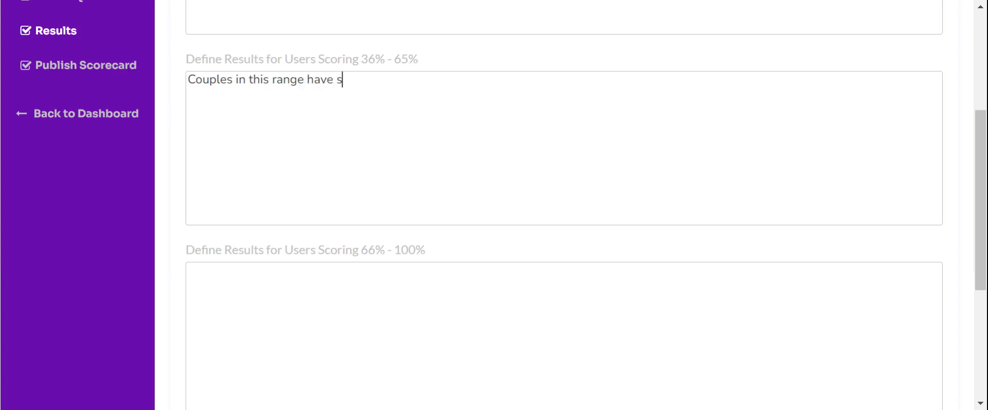
type("ome basic confli")
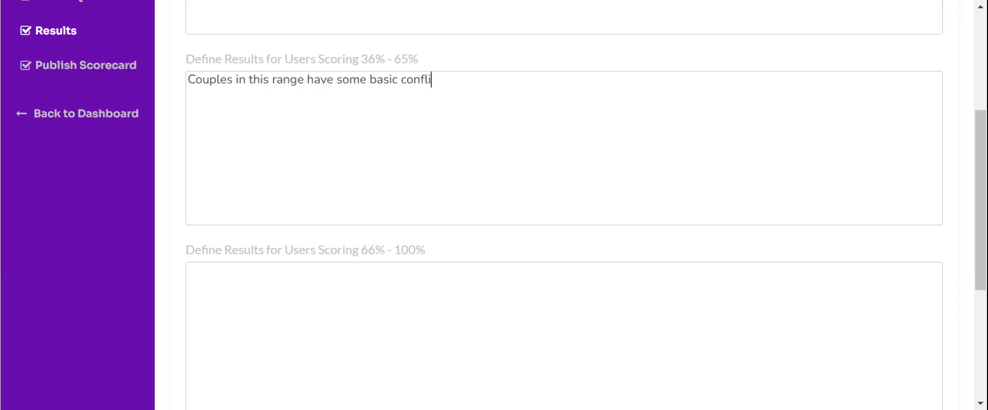
type("c resolution s")
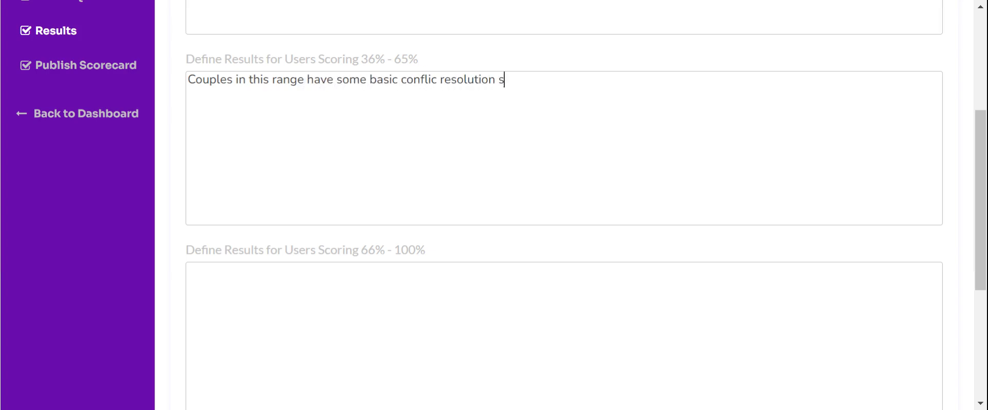
type("kills but may sti")
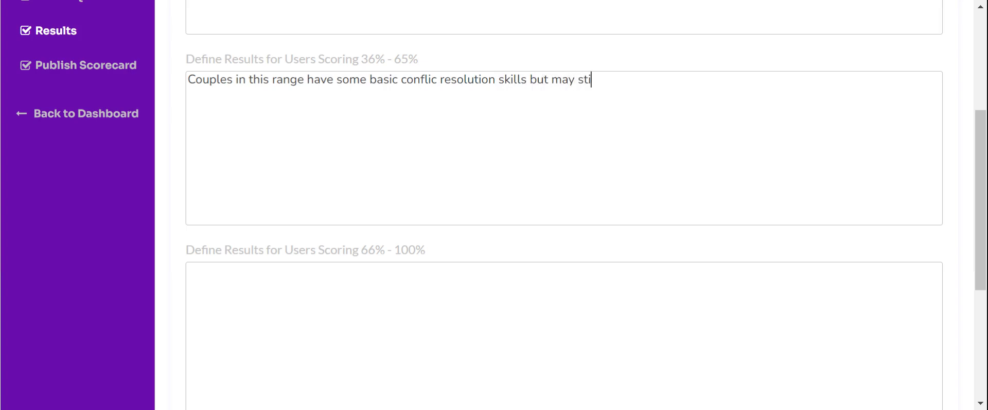
type("ll encounter ")
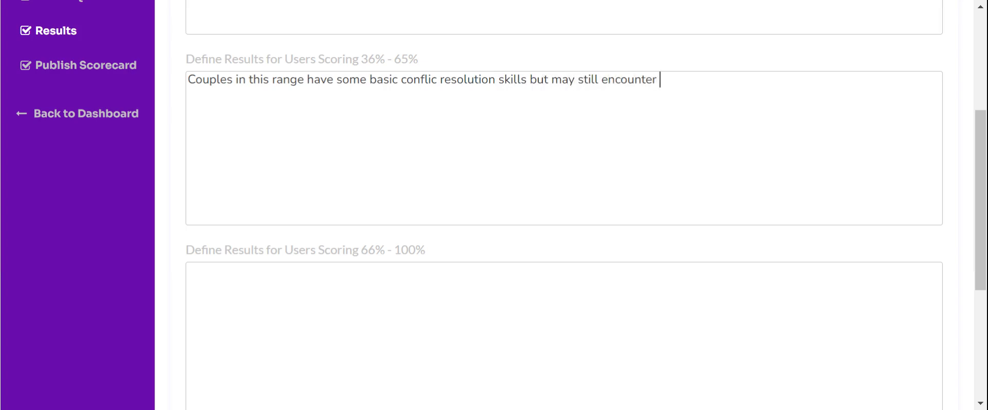
type("challenges in ")
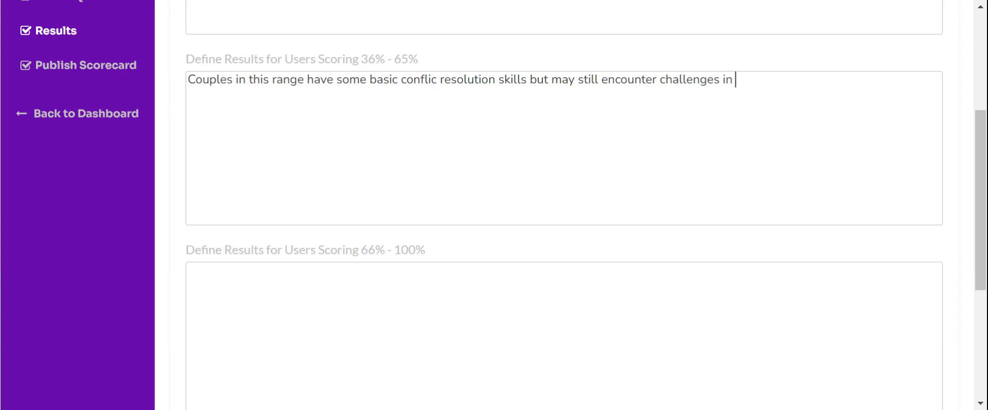
type("effcetive")
key("BackSpace")
key("BackSpace")
key("BackSpace")
key("BackSpace")
key("BackSpace")
key("BackSpace")
type("ectivel")
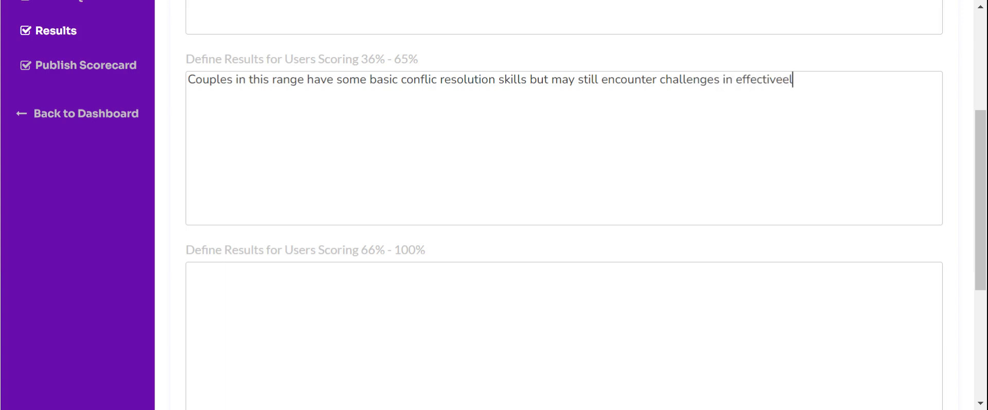
type("y addresssing con")
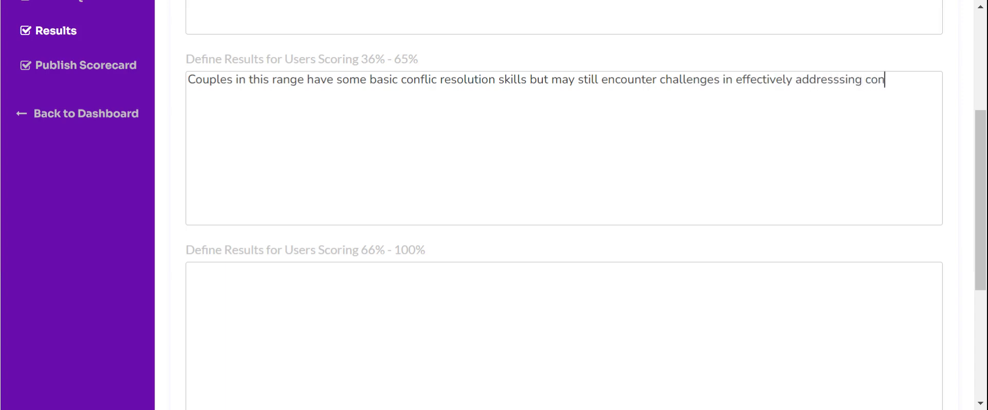
type("flicts.")
Start a second paragraph in the 36% - 65% result: "You will benefit from learning and implementing more constructive communication techniques"
key("Return")
type("They")
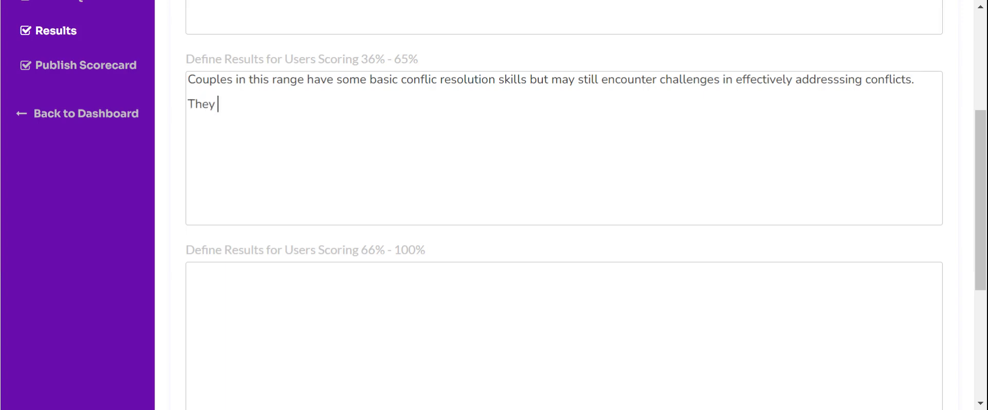
key("BackSpace")
key("BackSpace")
key("BackSpace")
key("BackSpace")
key("BackSpace")
type("YOu w")
key("BackSpace")
key("BackSpace")
key("BackSpace")
type("u will eben")
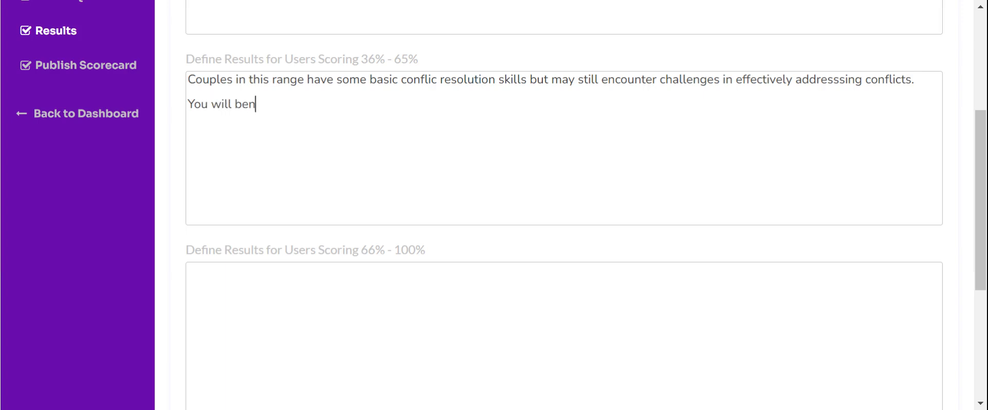
type("efit from learni")
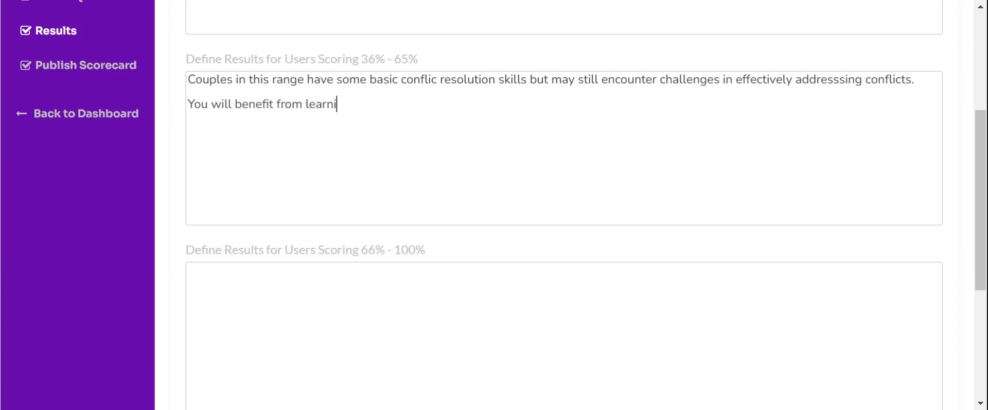
type("ng and implementing")
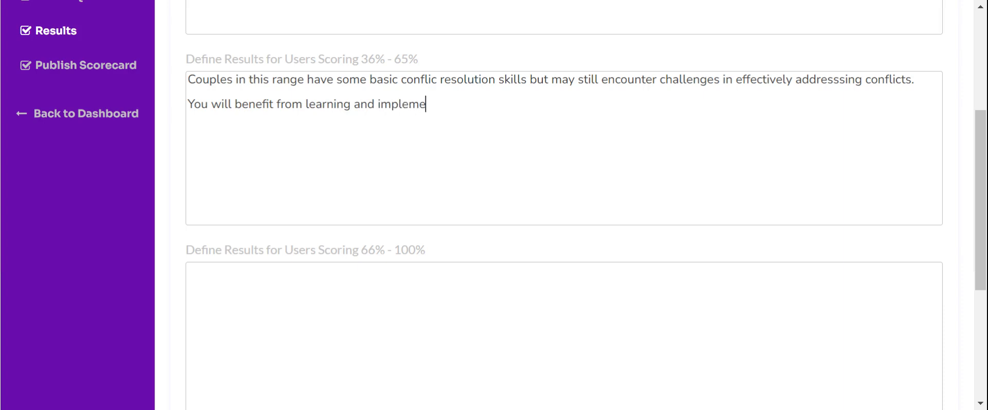
type("more constru")
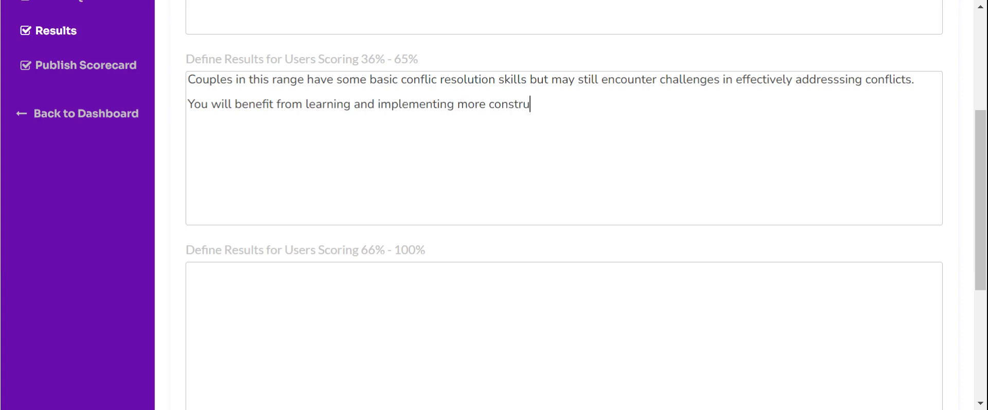
type("ctive comm")
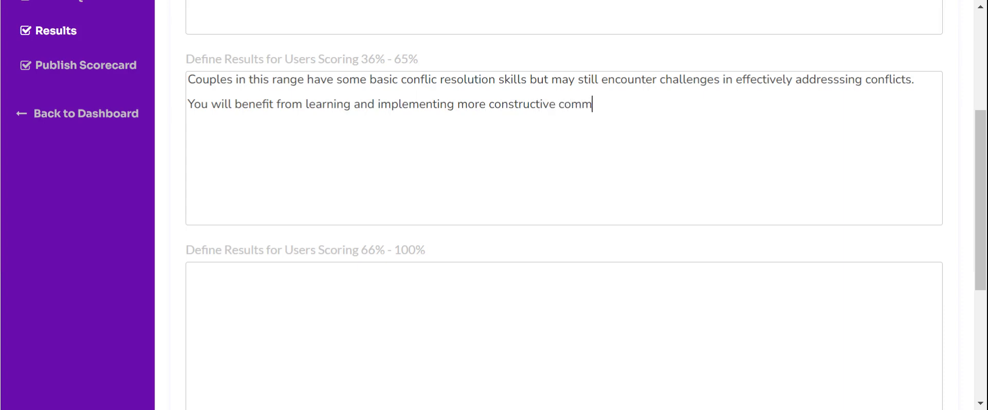
type("unication techniques")
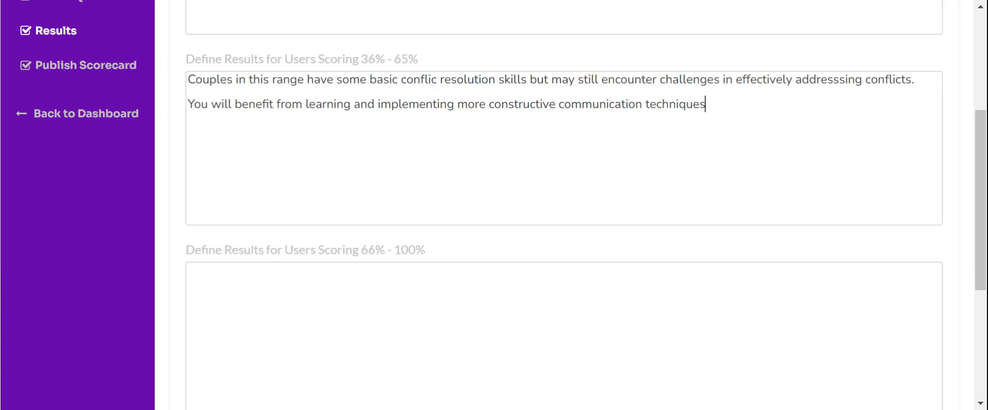
Complete the second paragraph with "such as active listening, empathy, compromise, to improve your ability to resolve disagreements in a healthy manner."
type(" such as active list")
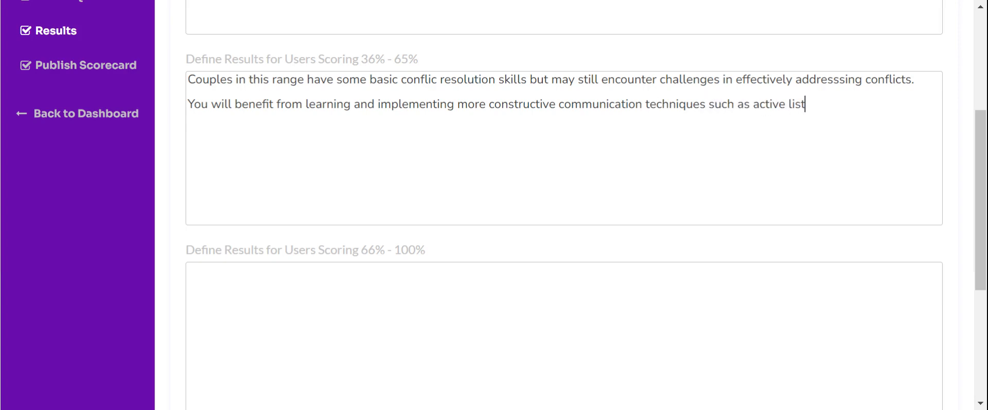
type("eninn, empathy")
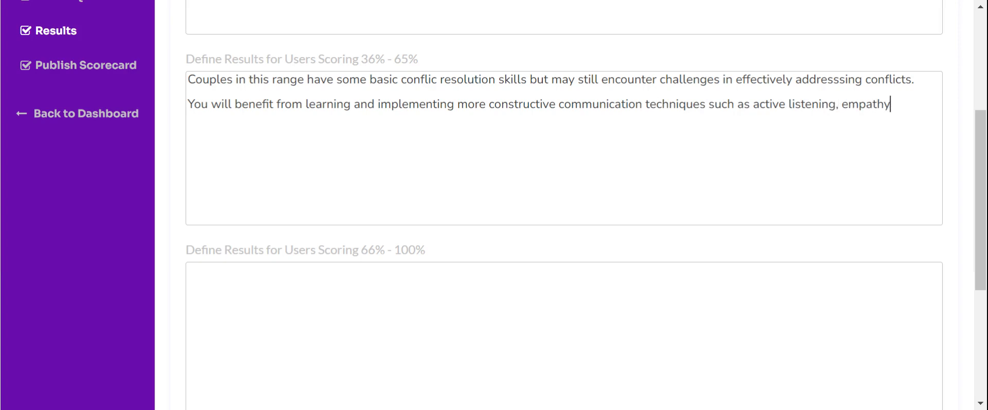
type(", compromise")
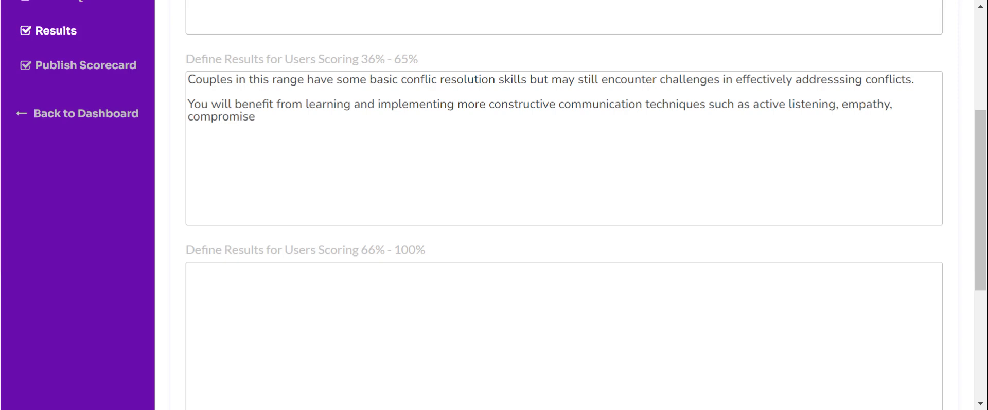
type(", to improve your ab")
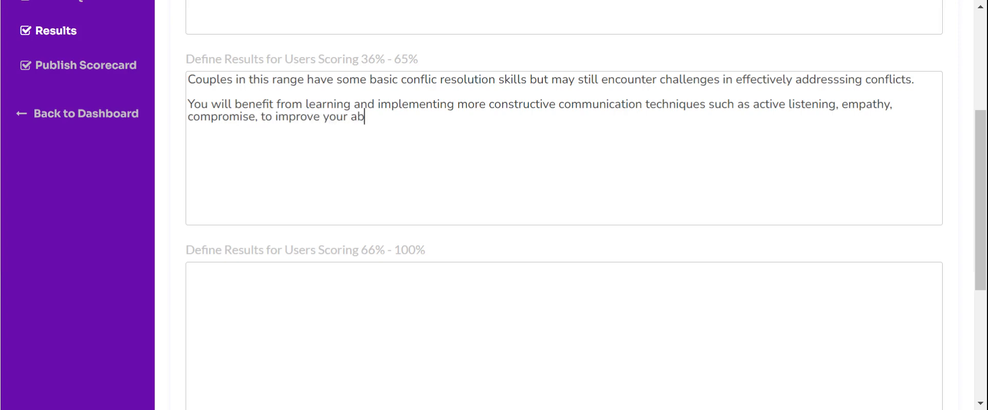
type("ility to reso")
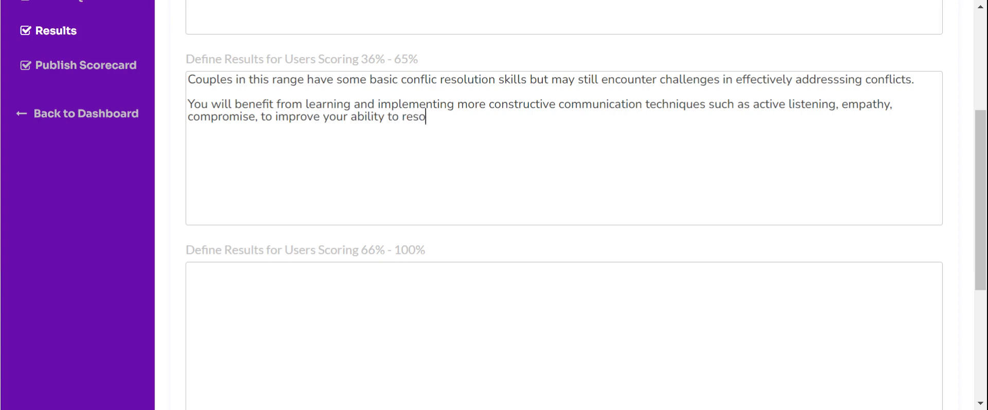
type("lve disagree")
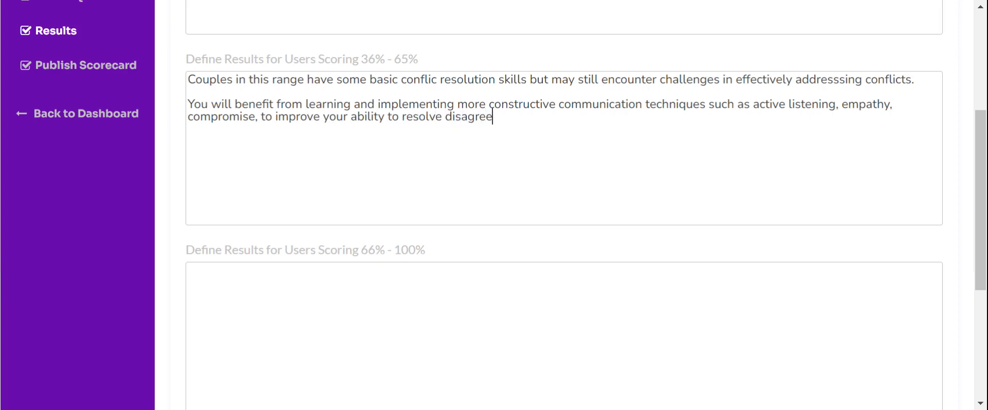
type("ments in a he")
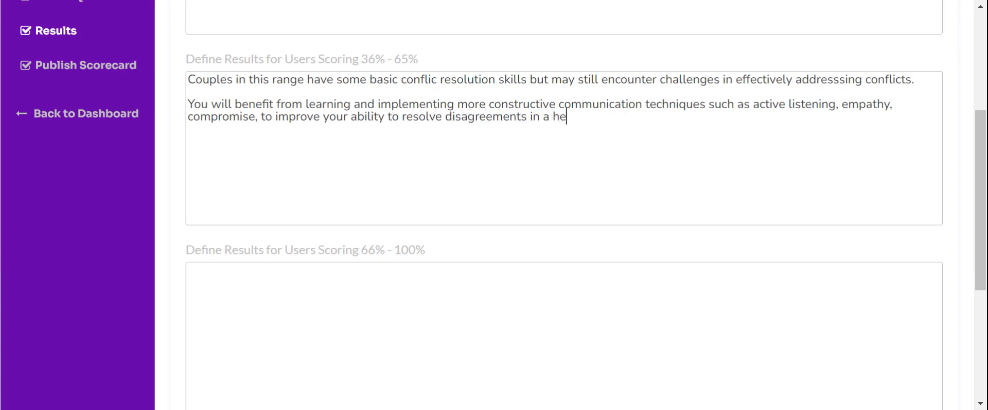
type("althy manner.")
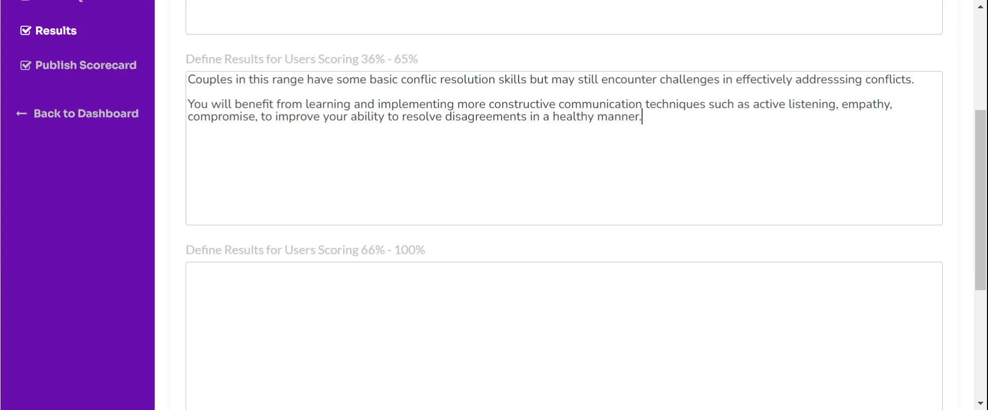
Copy the appointment-booking paragraph from the 0 - 35% result into the 36% - 65% result as its third paragraph
key("Return")
key("Return")
scroll(566, 206, "up", 2)
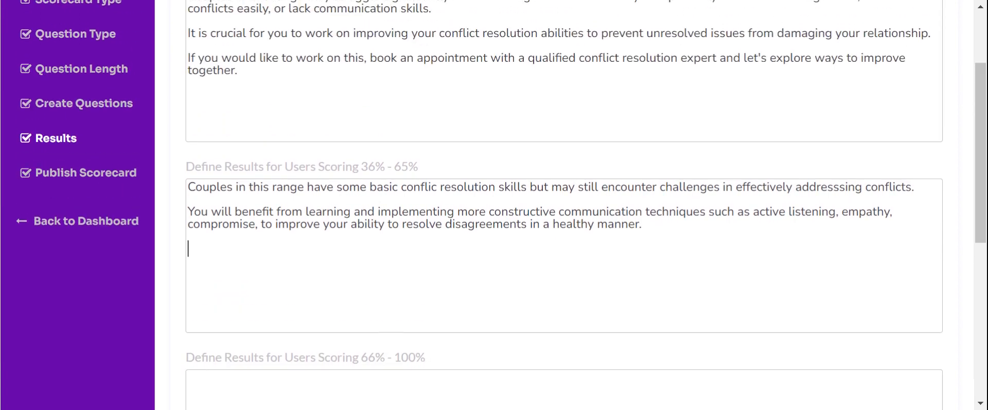
left_click_drag(241, 83, 188, 59)
key("ctrl+c")
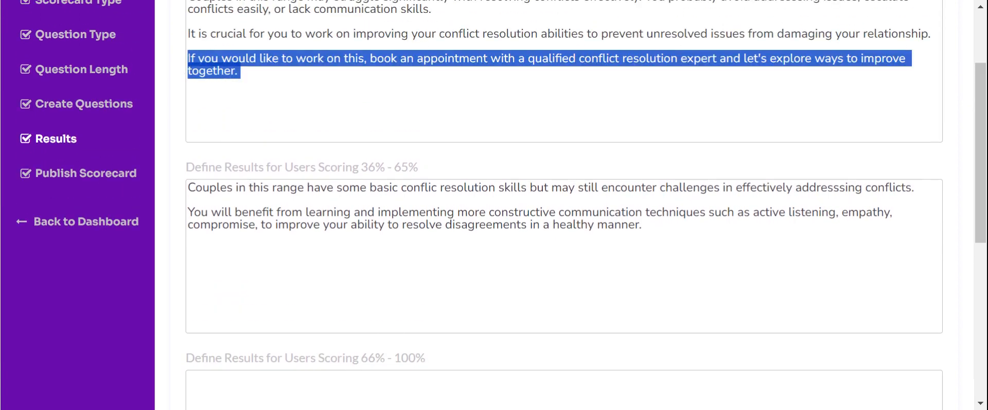
left_click(195, 250)
key("ctrl+v")
Begin the 66% - 100% result with "Couples in this range demonstrate strong conflict resolution skills and are generally adept at navigating disagreements in a constructive manner."
scroll(566, 206, "down", 3)
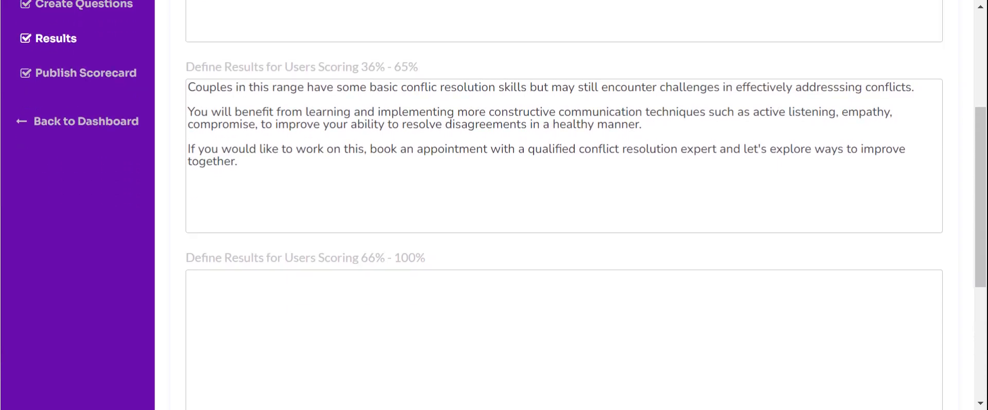
scroll(566, 206, "up", 1)
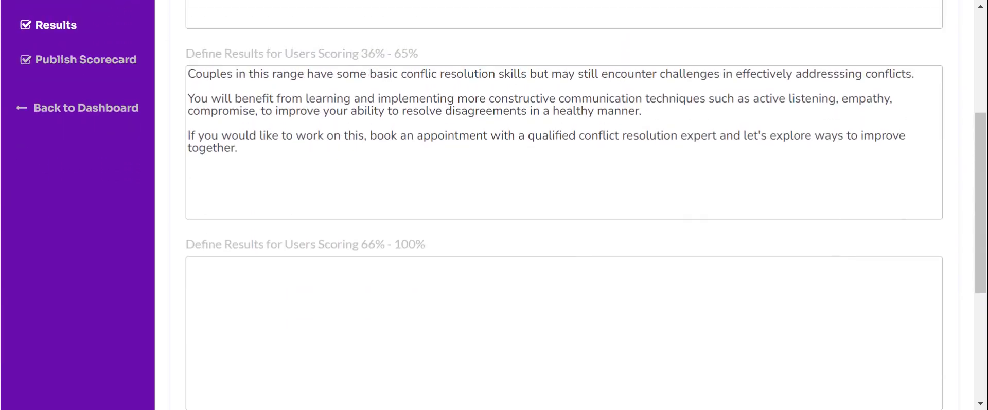
scroll(564, 206, "down", 1)
left_click(189, 211)
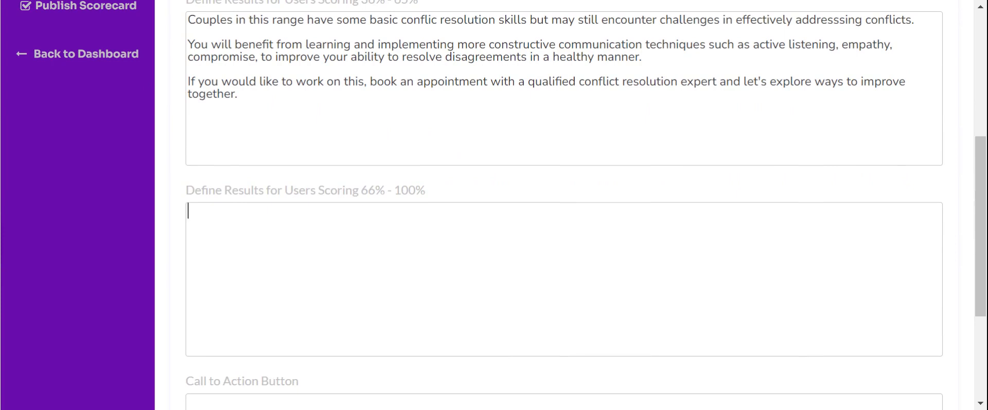
type("Couples in this range")
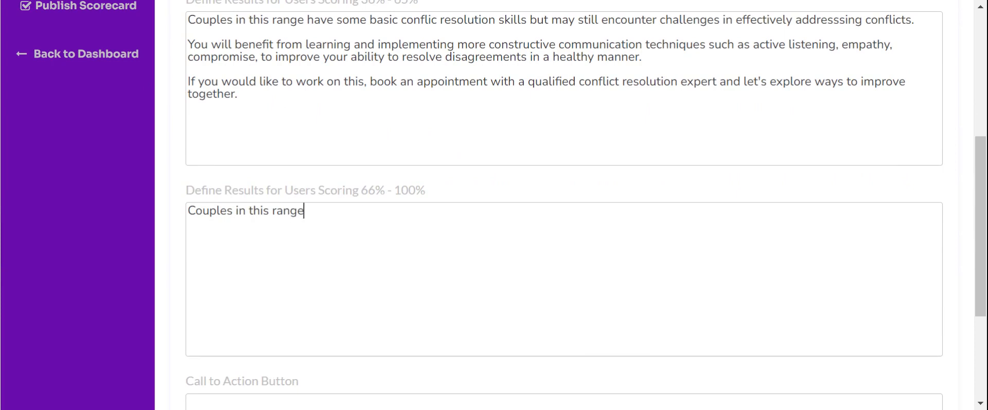
type(" demonstrate ")
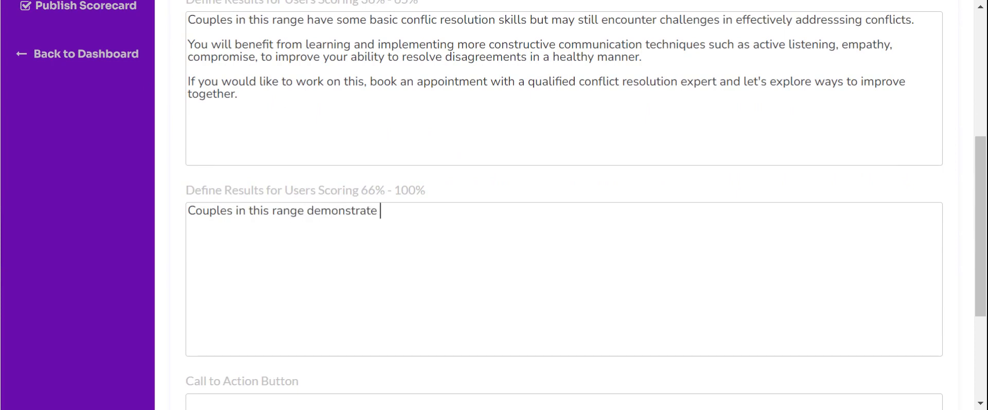
type("strong conflict re")
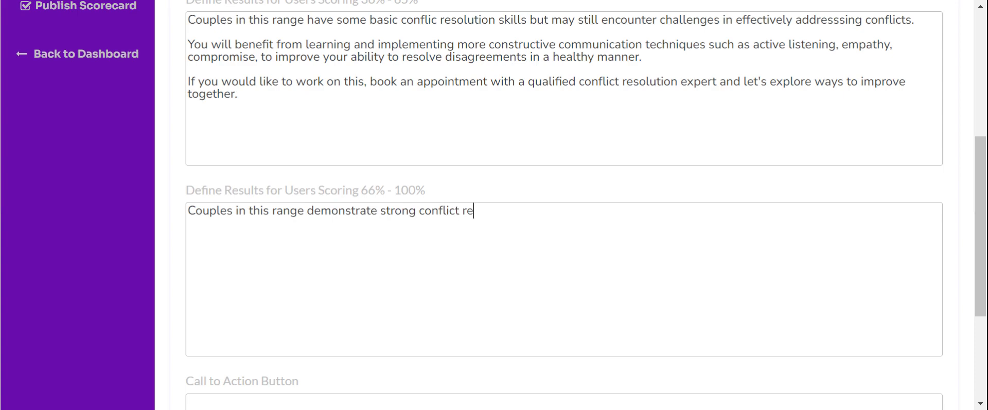
type("solution skills a")
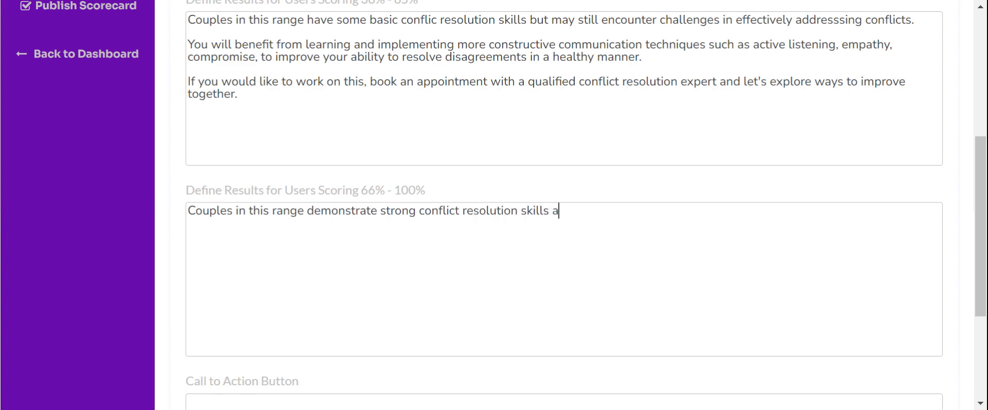
type("nd are generally adept")
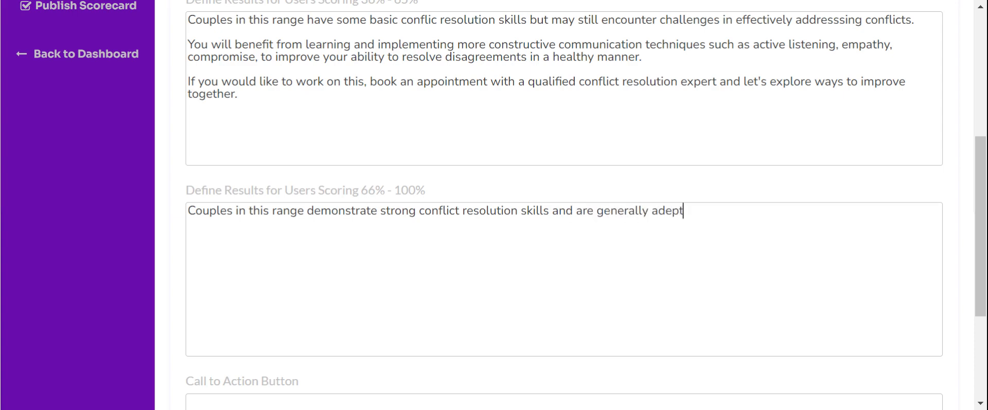
type(" at navigating disagree")
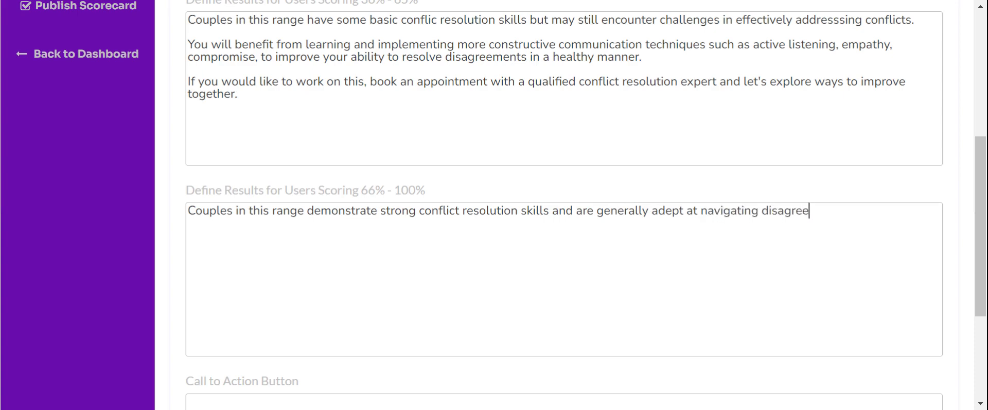
type("ments in a constru")
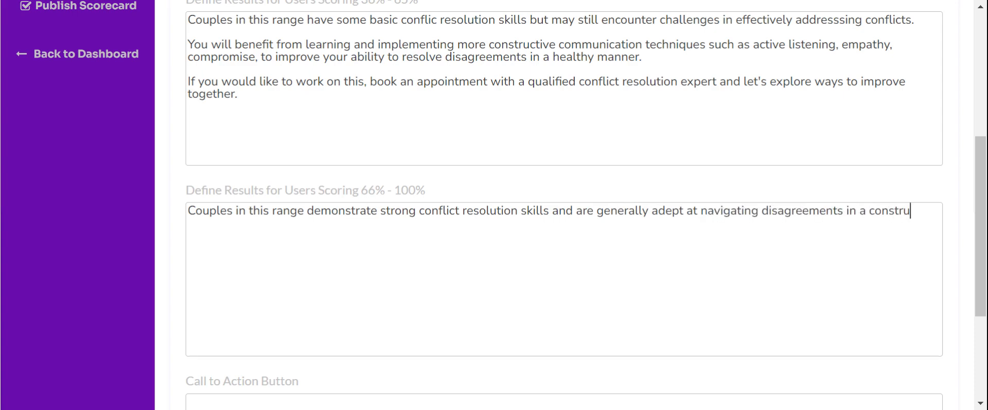
type("ctive manner.")
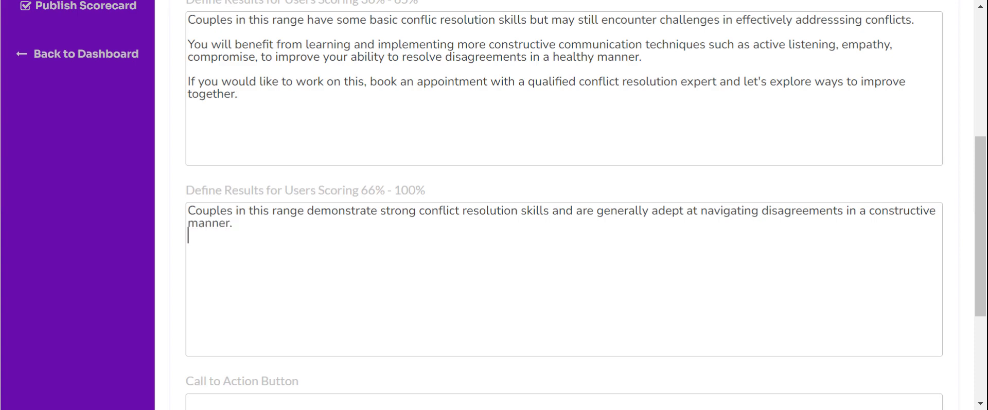
Add a second 66% - 100% paragraph: "You are likely to experience fewer conflicts overall and have a stronger, more reselient relationship as a result."
type("You are liketl")
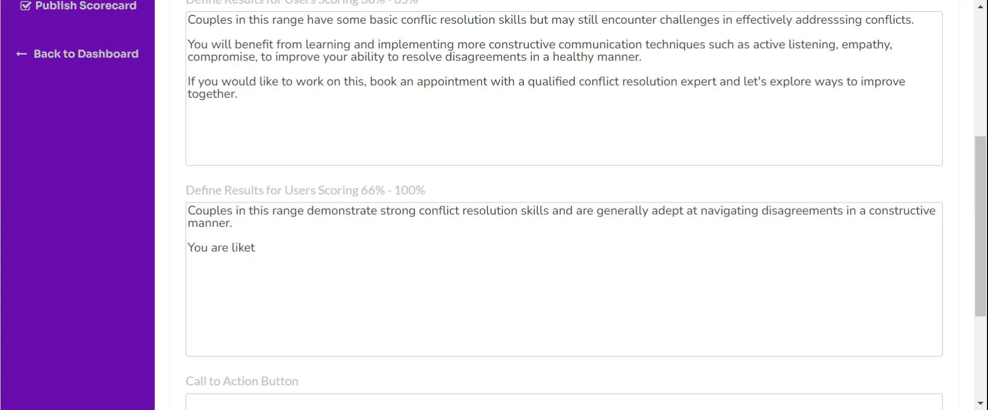
type("ly to experience fewe")
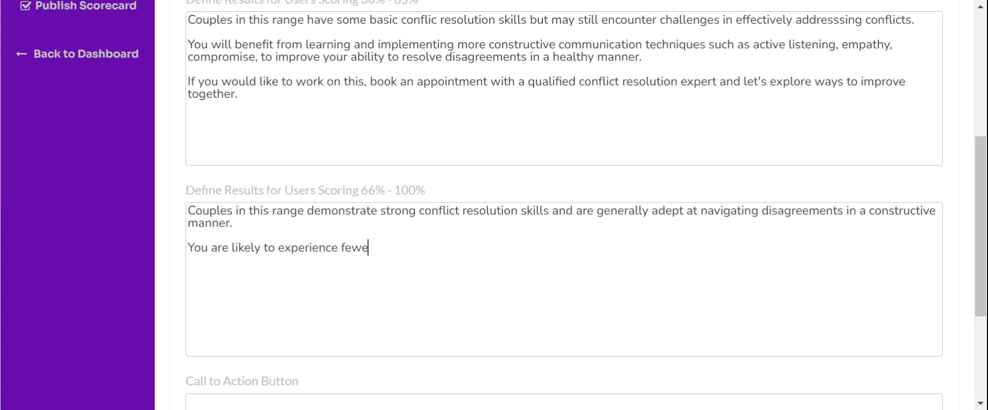
type("r conflics")
type(" overall an")
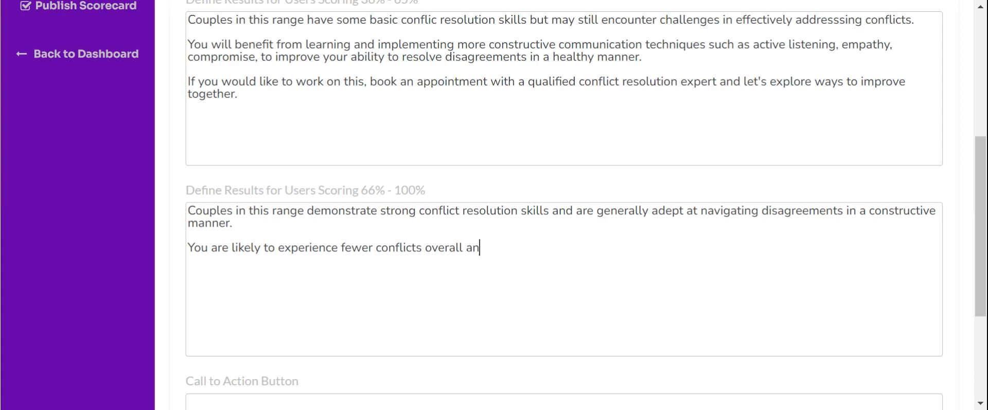
type("d have a stronger,")
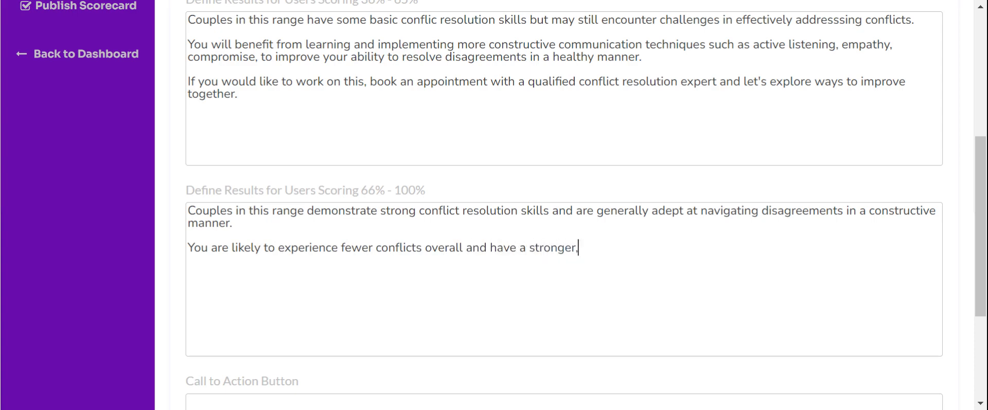
type(" more reselient r")
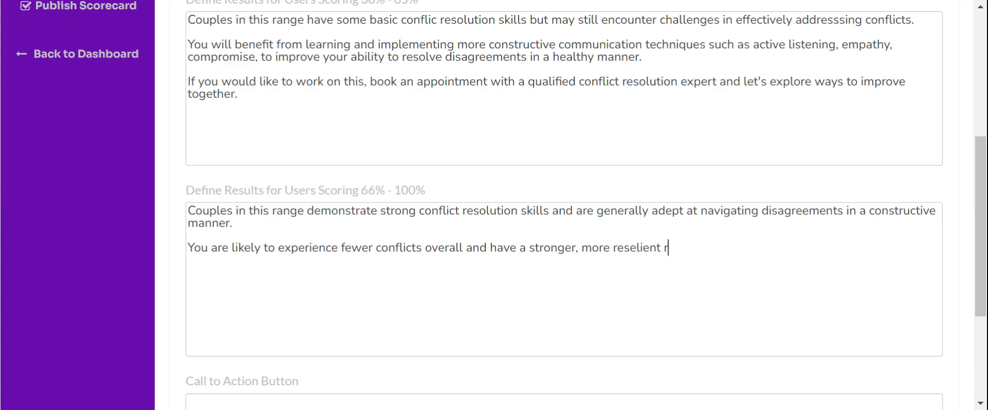
type("elationship as a ")
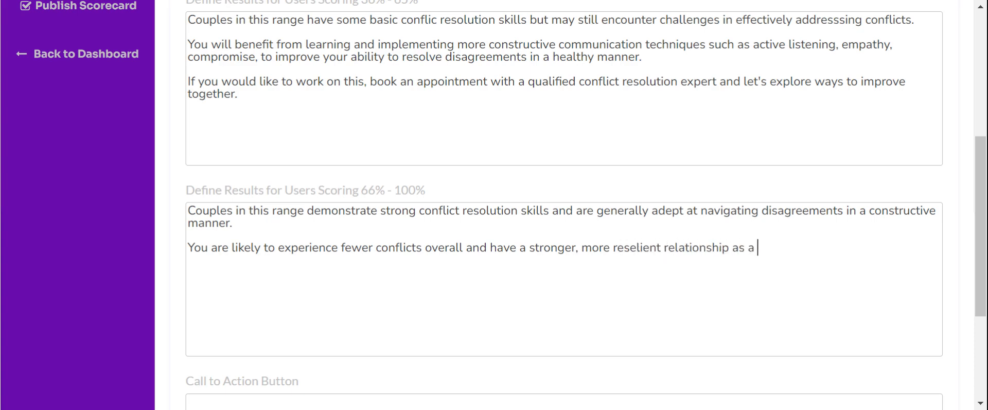
type("result.")
Start the third 66% - 100% paragraph with "For more strategies on how to improve this, you can book a call with a qualified conflict resolution expert"
key("Return")
type("For more stra")
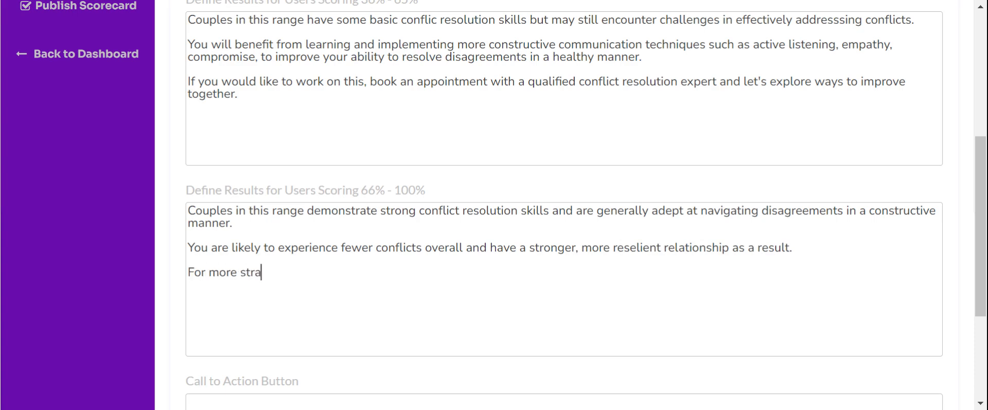
type("tegies on how ")
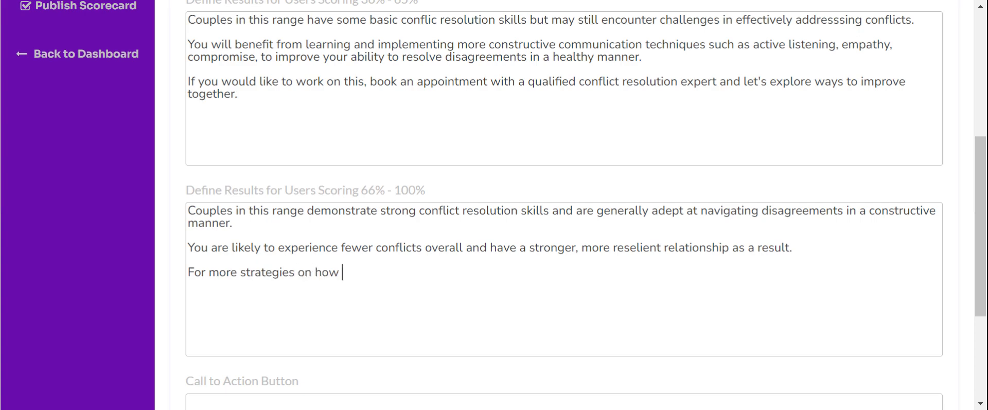
type("tio improve this")
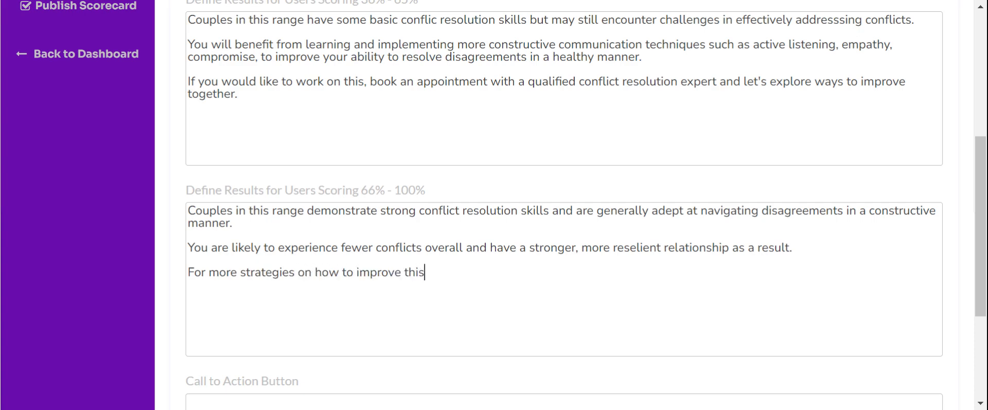
type(", you can book a")
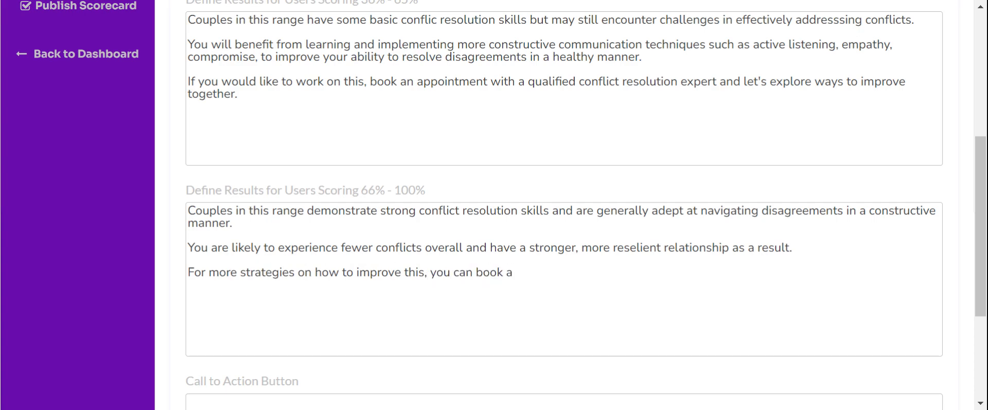
type(" call with aqu")
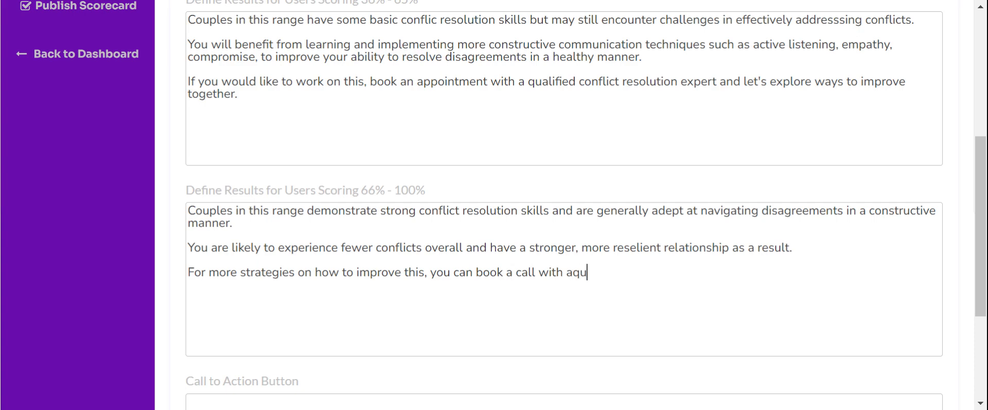
key("BackSpace")
type("qualified conflic ")
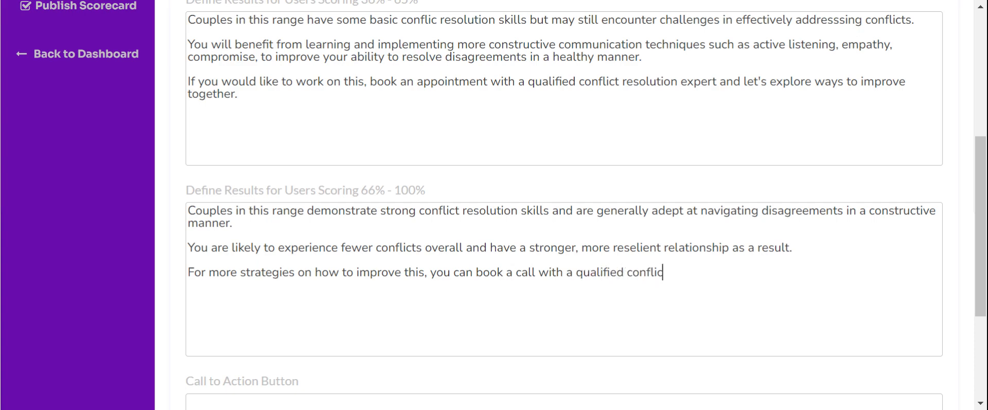
type("t resolution expert")
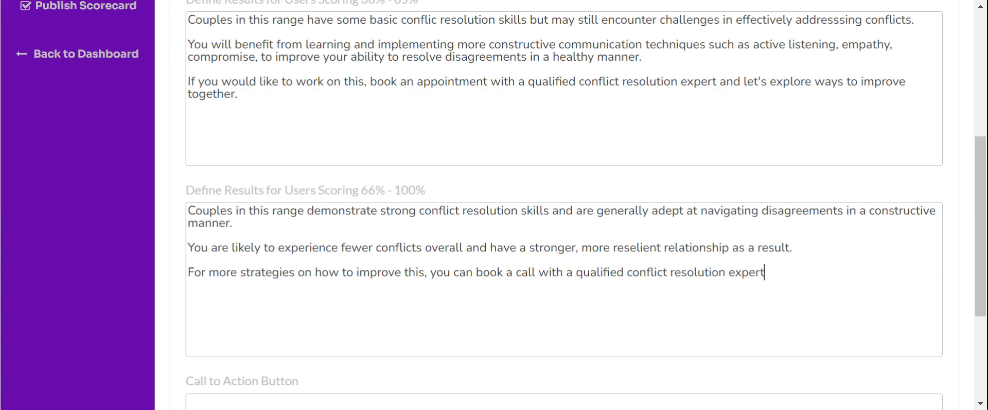
Complete the third paragraph of the 66% - 100% result with "and let's explore ways to improve together."
type(" and let's explore")
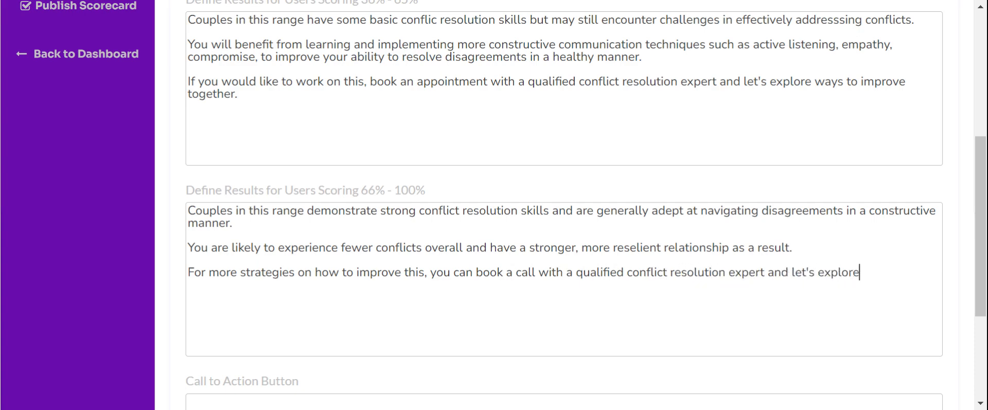
type(" ways to improv")
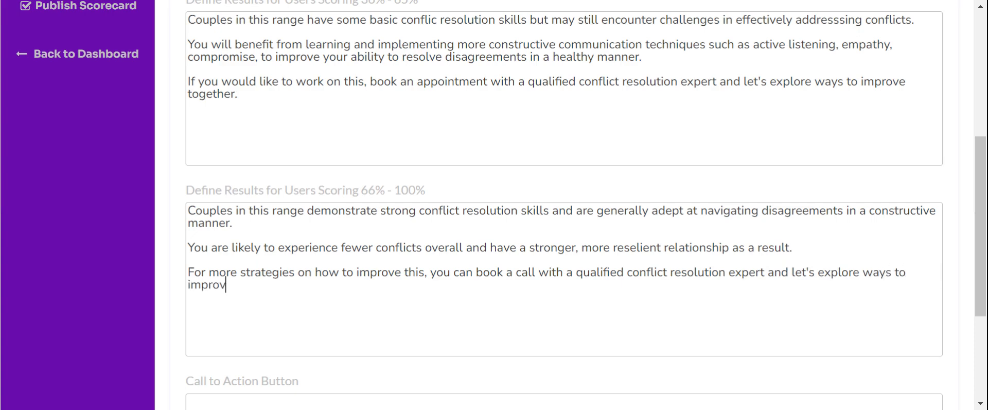
type("e together.")
key("Return")
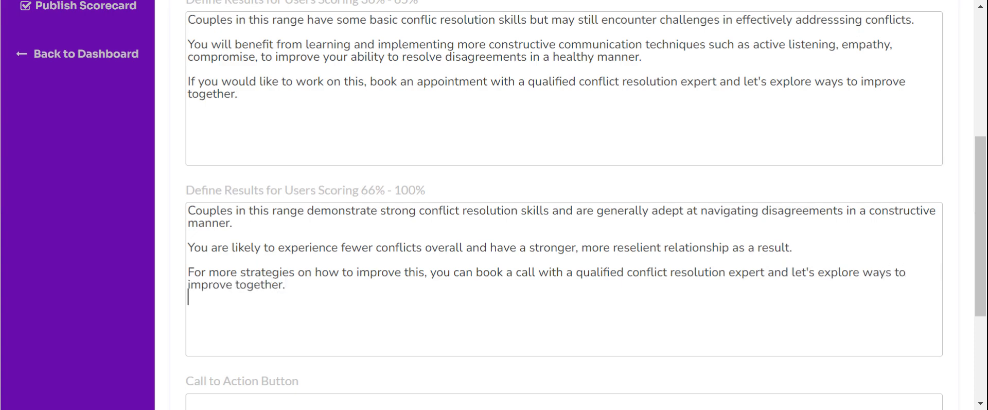
Set the call to action button text to "Book a Call with A Qualified Conflict Resolution Expert"
scroll(260, 247, "down", 4)
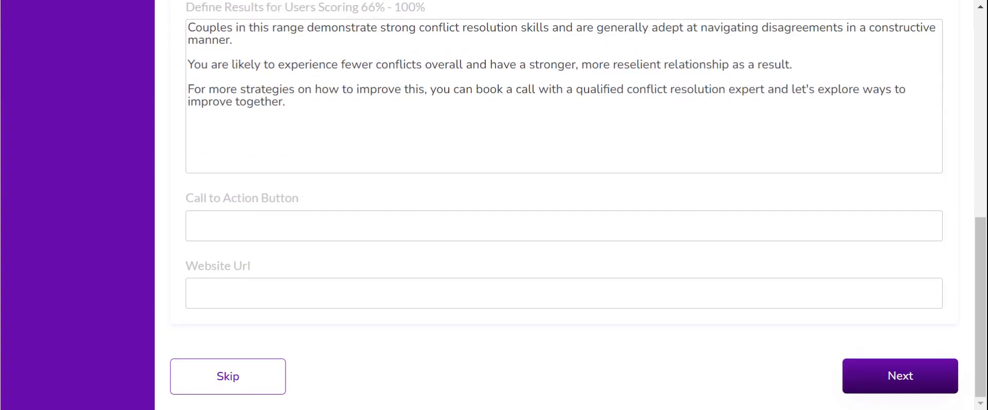
left_click(261, 232)
type("Book a Cal")
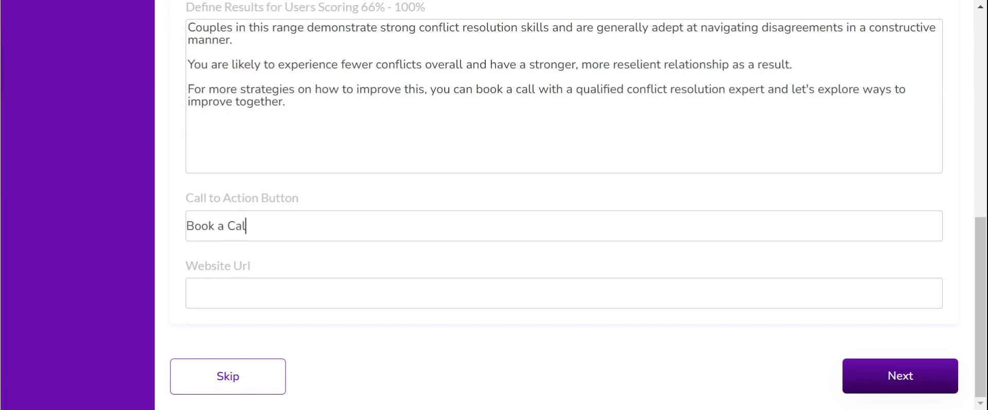
type("l with A QUa")
key("BackSpace")
key("BackSpace")
type("ualified")
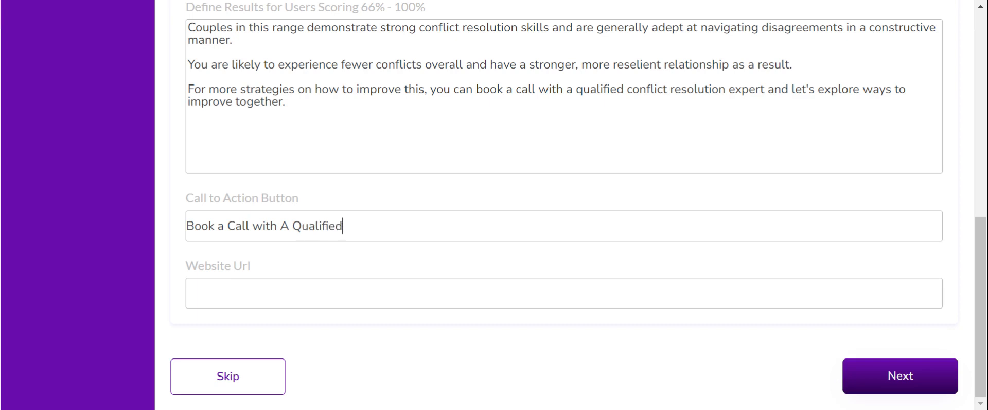
type(" COnflic")
key("BackSpace")
key("BackSpace")
key("BackSpace")
key("BackSpace")
type("onflic  Re")
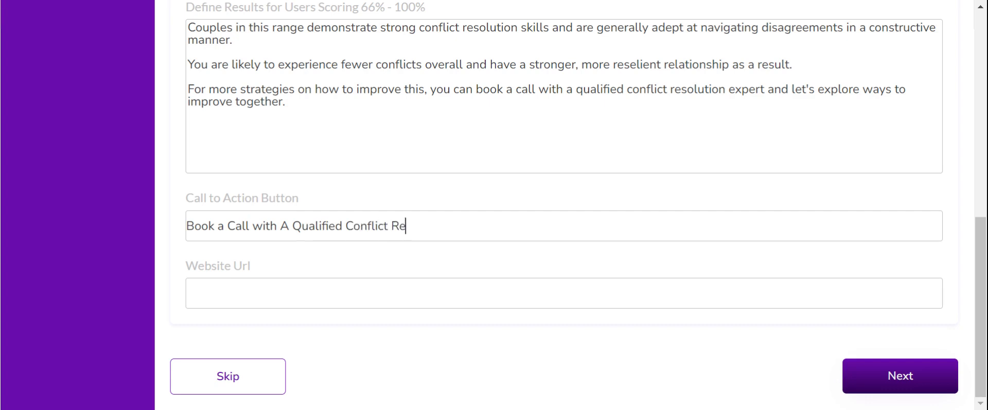
type("solution Expert")
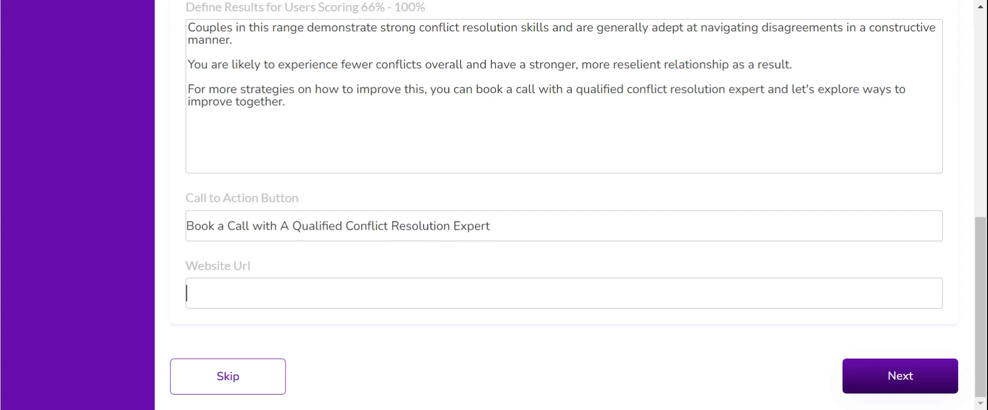
Enter the host's Calendly profile address as the website URL
type("calendly.cmo")
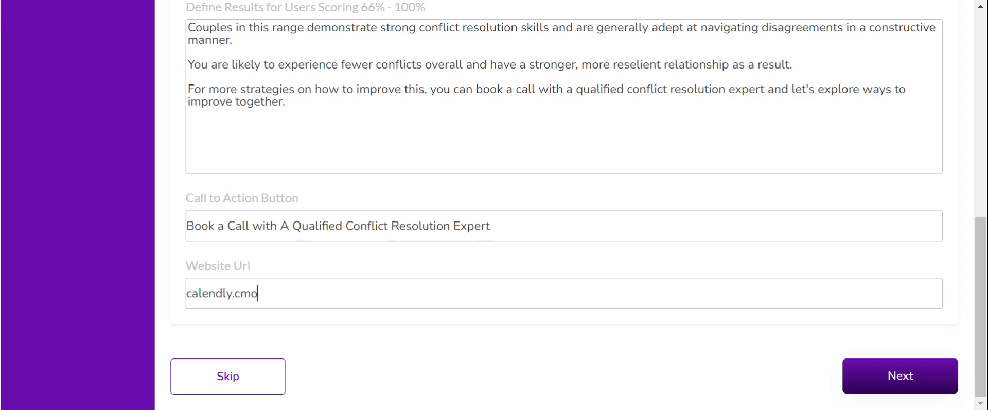
key("BackSpace")
type("om/akanbidamola")
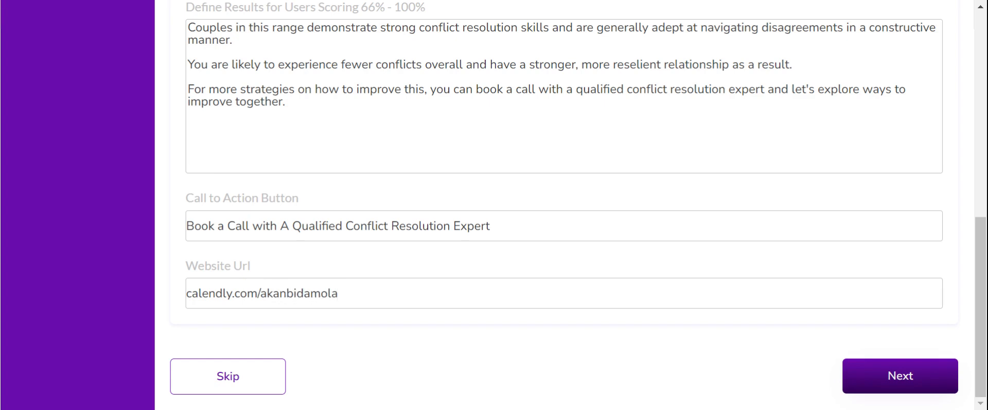
key("ctrl+a")
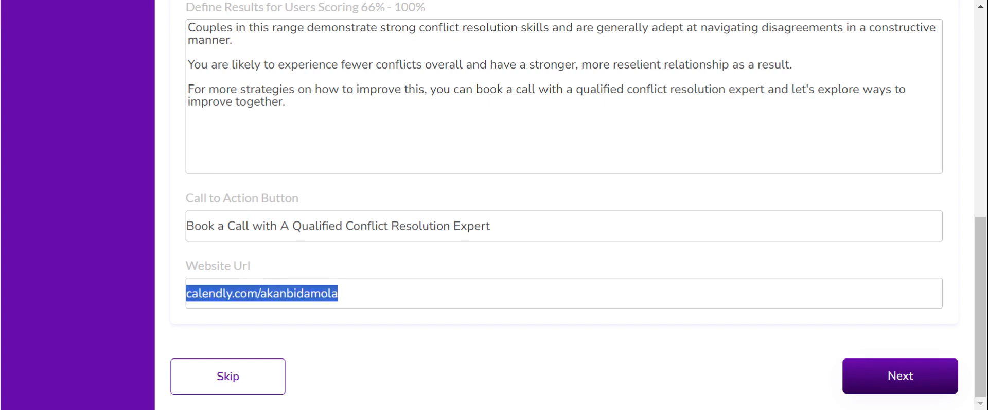
key("Right")
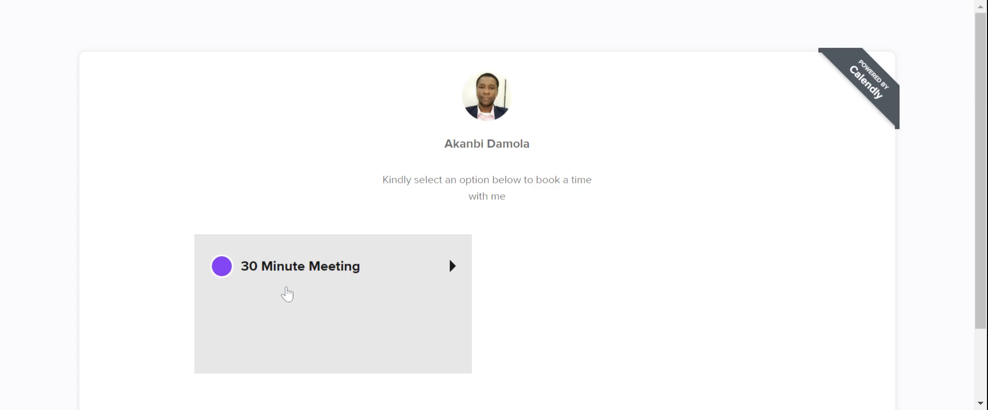
Replace the website URL with the link to the host's Calendly 30 Minute Meeting page and proceed to publishing
left_click(291, 291)
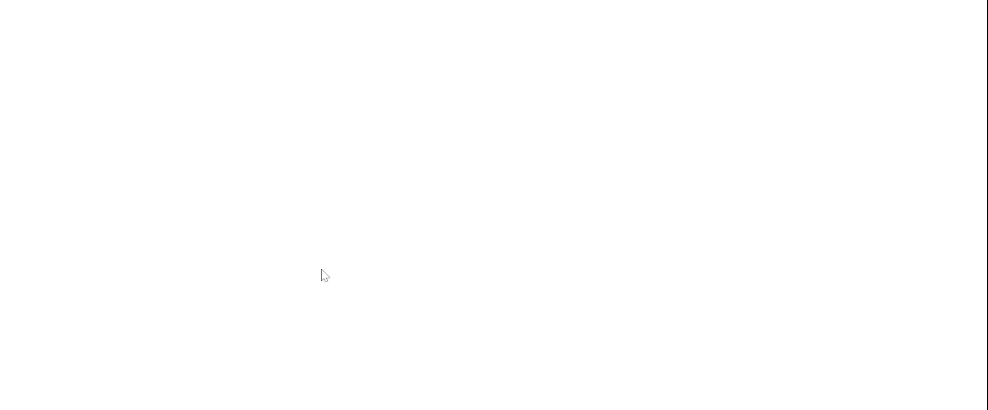
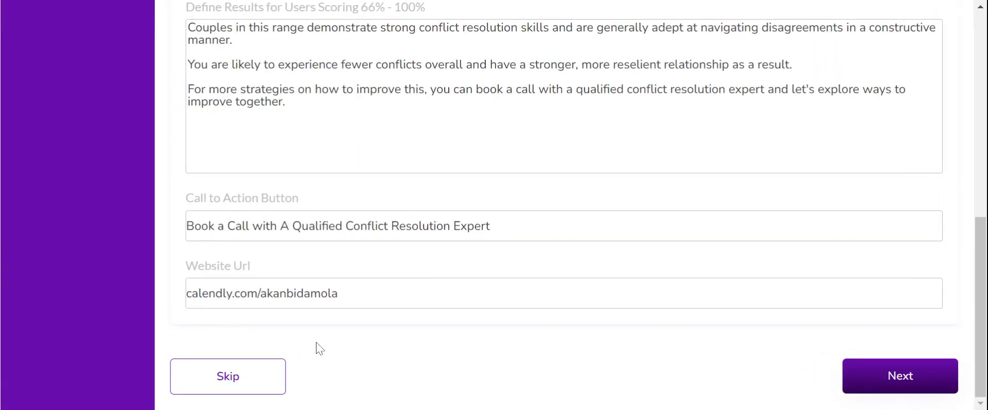
type("https://calendly.com/akanbidamola/30min?back=1&month=2024-04")
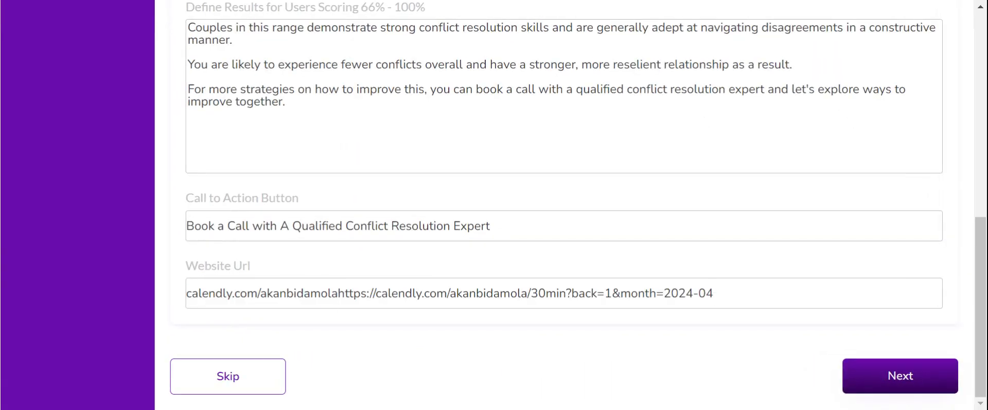
key("ctrl+a")
type("https://calendly.com/akanbidamola/30min?back=1&month=2024-04")
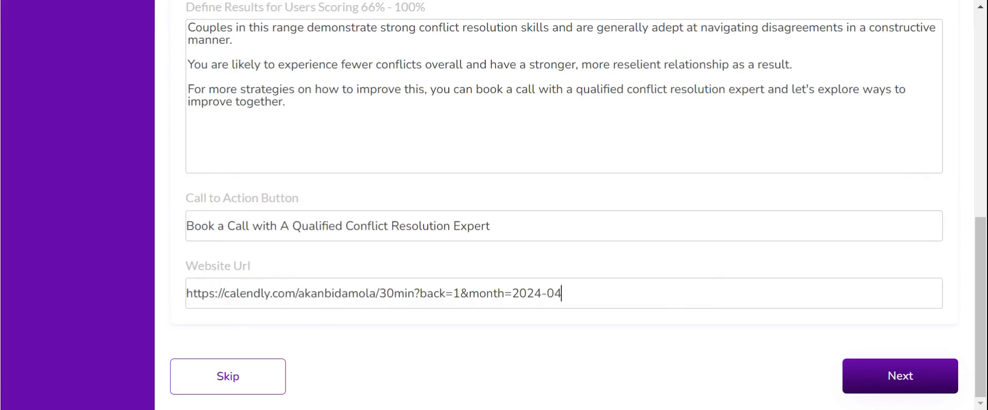
left_click(889, 377)
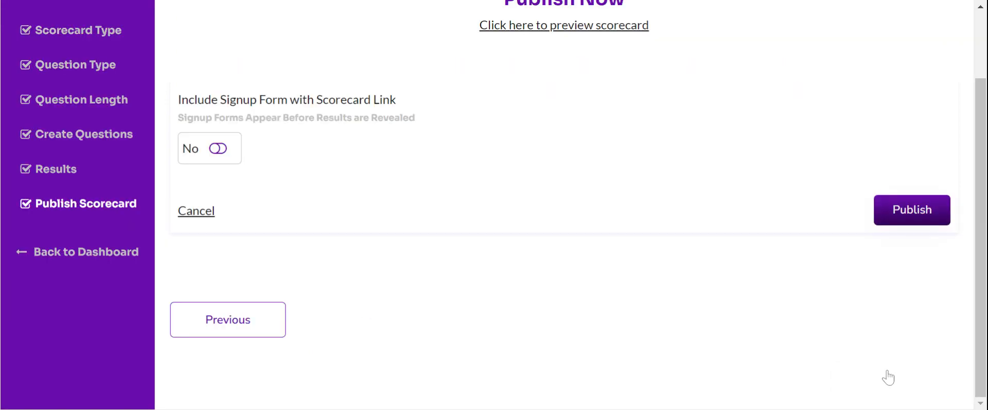
Include a signup form with the scorecard link
left_click(912, 209)
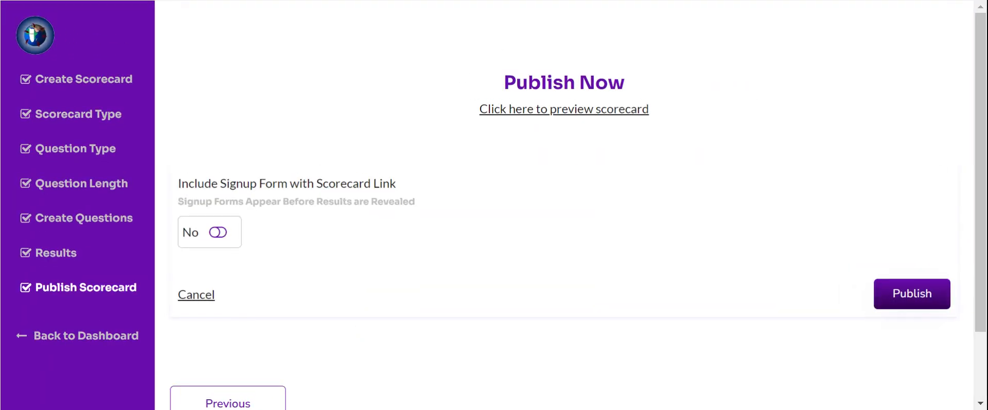
left_click(219, 233)
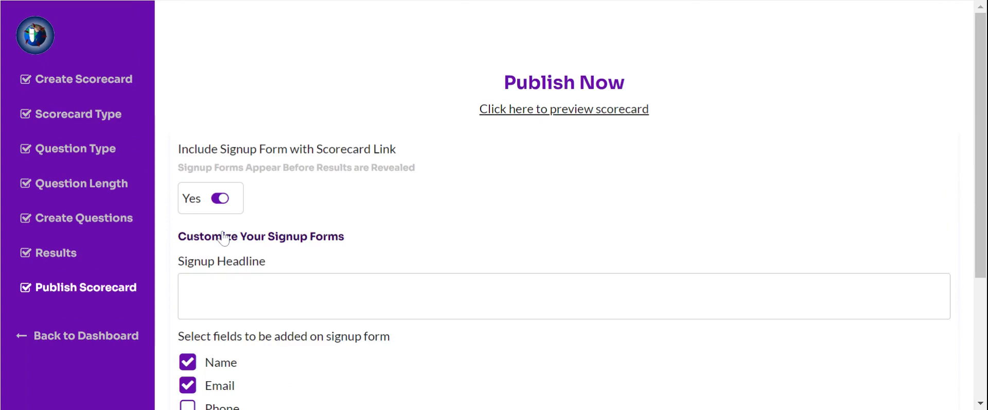
scroll(223, 238, "down", 3)
scroll(223, 238, "up", 1)
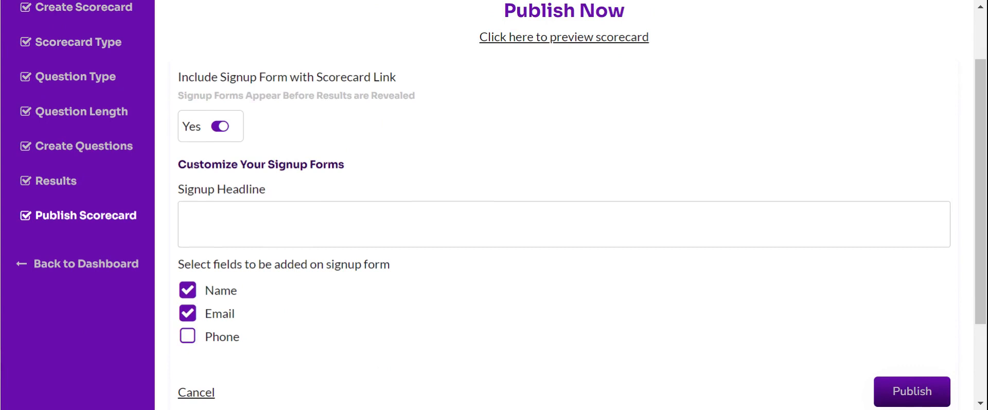
left_click(220, 127)
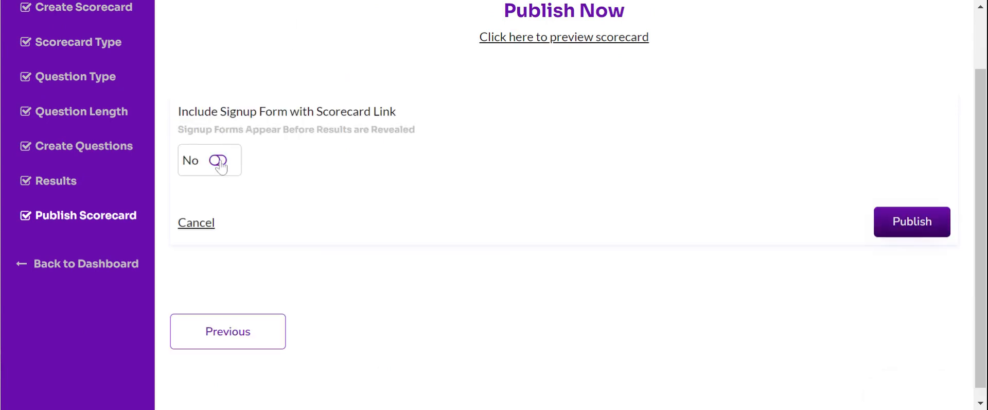
left_click(218, 160)
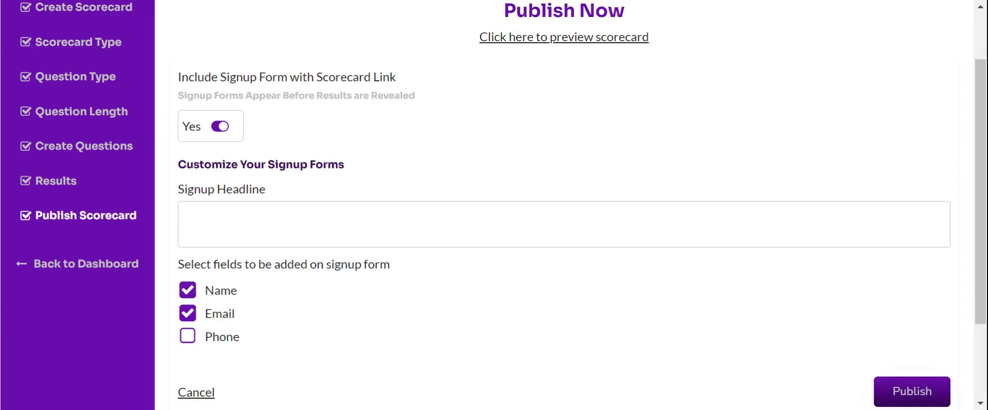
Enter the signup headline "Fill the form to get results on your score"
type("Fill the form")
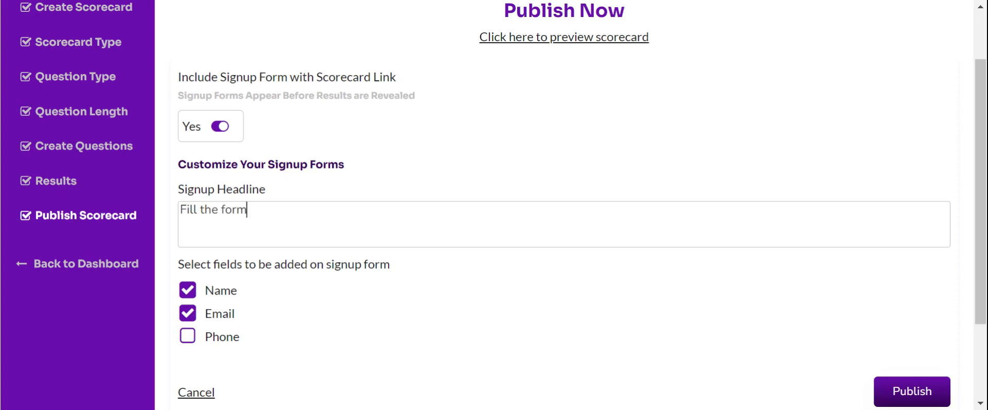
type(" to genera")
key("BackSpace")
key("BackSpace")
key("BackSpace")
key("BackSpace")
type("t results")
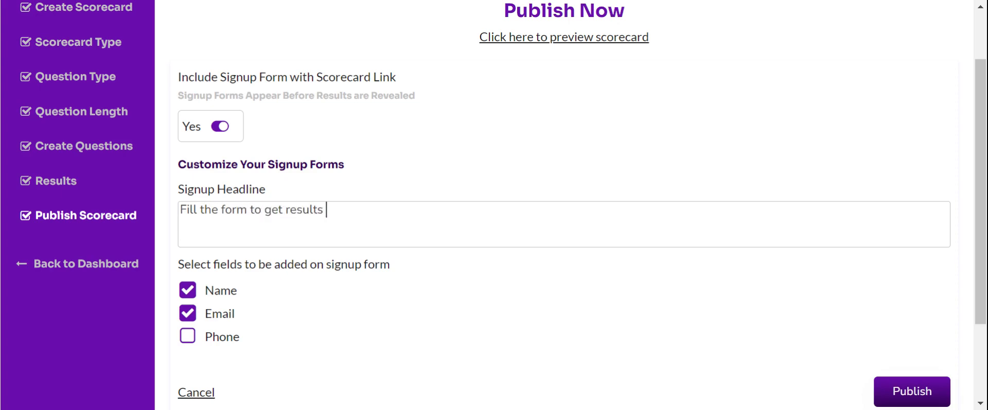
type(" on your score")
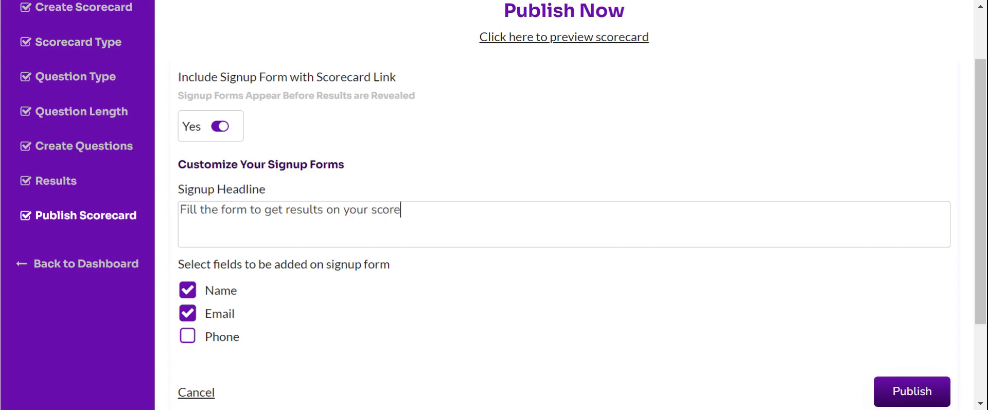
type("c")
key("BackSpace")
type("car")
Rewrite the signup headline as "Fill the form to get the final results on your conflict resolution skills."
key("BackSpace")
key("BackSpace")
key("BackSpace")
key("BackSpace")
key("BackSpace")
key("BackSpace")
key("BackSpace")
key("BackSpace")
key("BackSpace")
key("BackSpace")
key("BackSpace")
key("BackSpace")
key("BackSpace")
key("BackSpace")
key("BackSpace")
key("BackSpace")
key("BackSpace")
key("BackSpace")
key("BackSpace")
key("BackSpace")
key("BackSpace")
key("BackSpace")
key("BackSpace")
key("BackSpace")
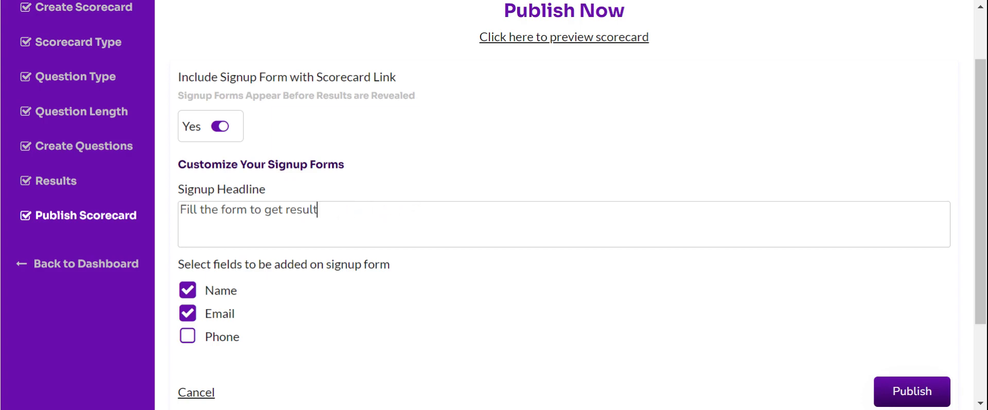
type("the final results on")
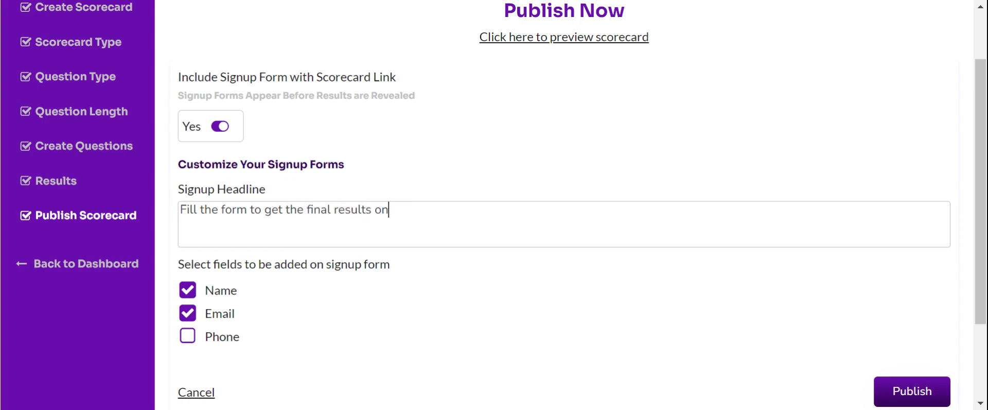
type(" your conflict resul")
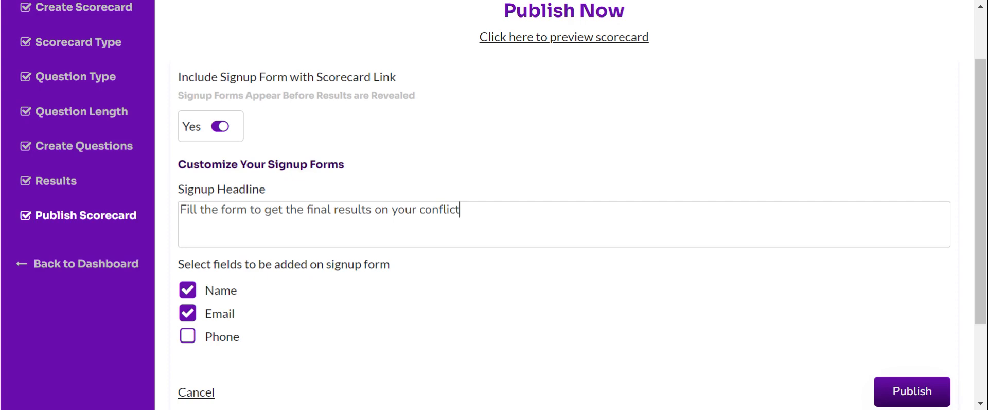
key("BackSpace")
key("BackSpace")
type("olt")
key("BackSpace")
type("ution skills.")
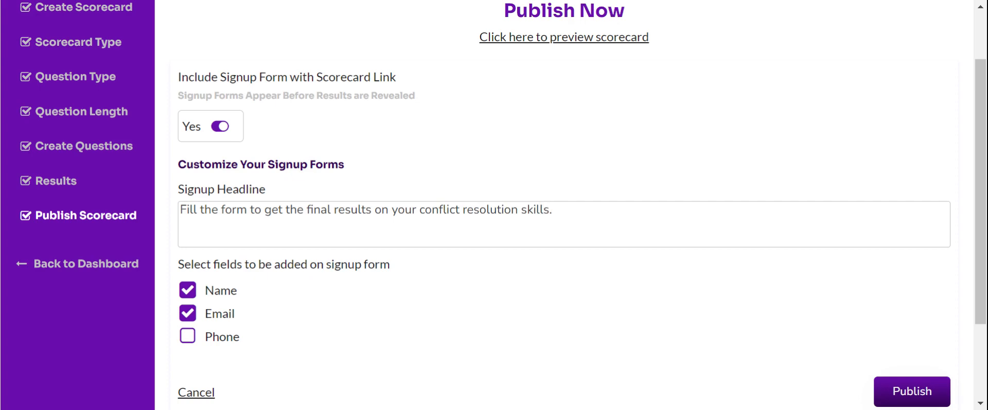
Insert "below" after "form" in the signup headline and add the Phone field to the signup form
left_click(250, 209)
type("below")
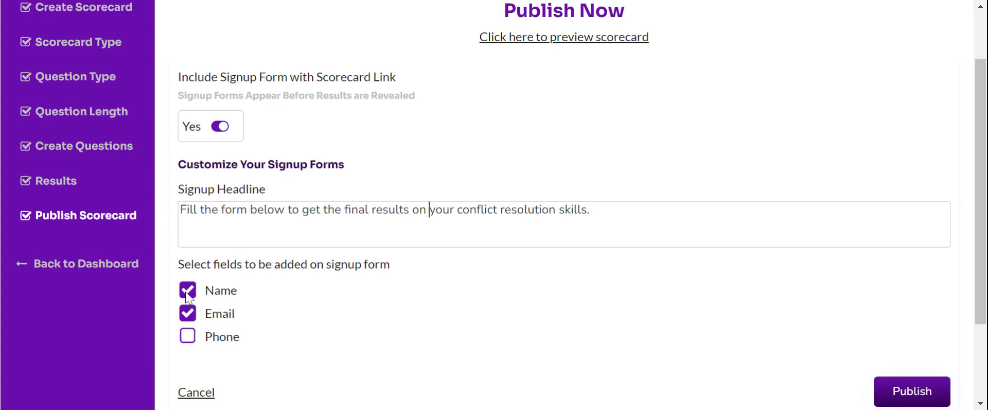
scroll(197, 311, "down", 1)
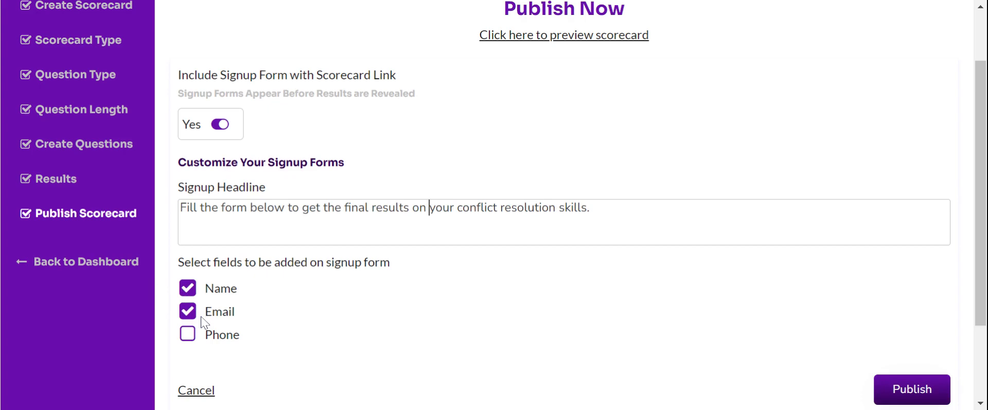
left_click(189, 290)
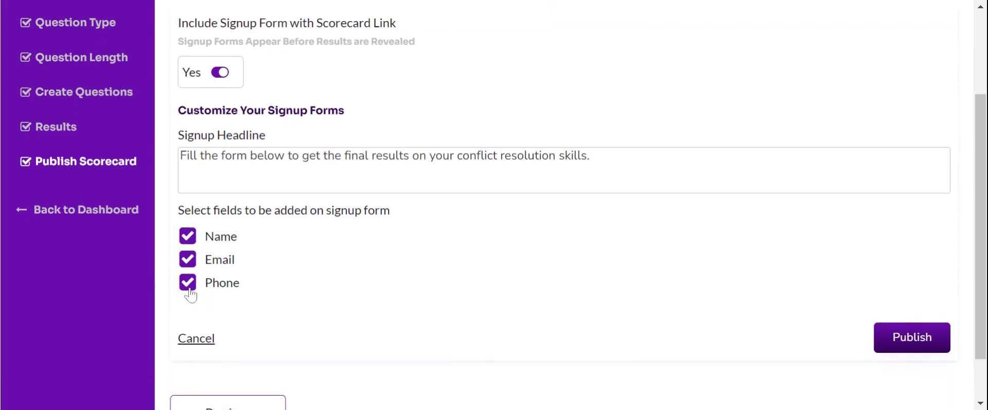
Publish the scorecard and review the opening page of its preview
left_click(880, 338)
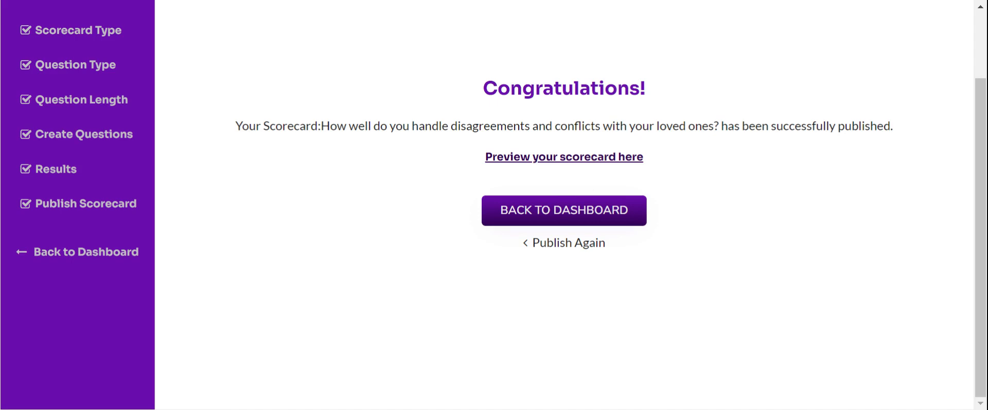
key("ctrl+Tab")
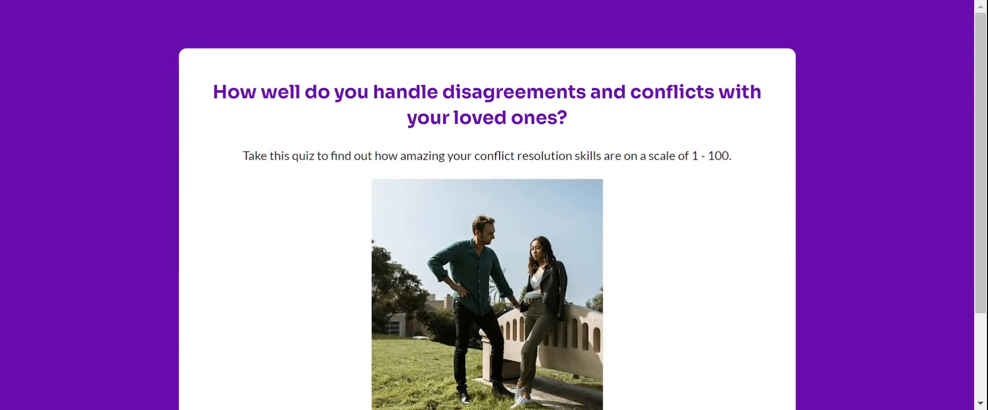
scroll(487, 232, "down", 2)
scroll(486, 232, "up", 2)
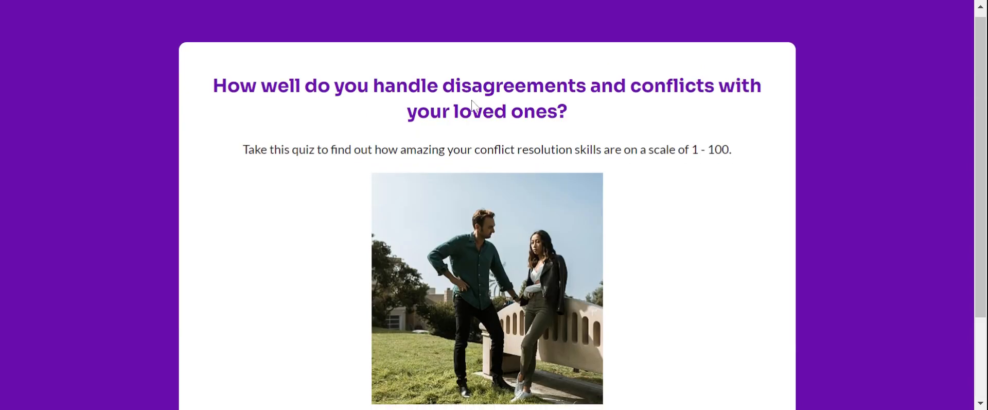
scroll(457, 155, "down", 2)
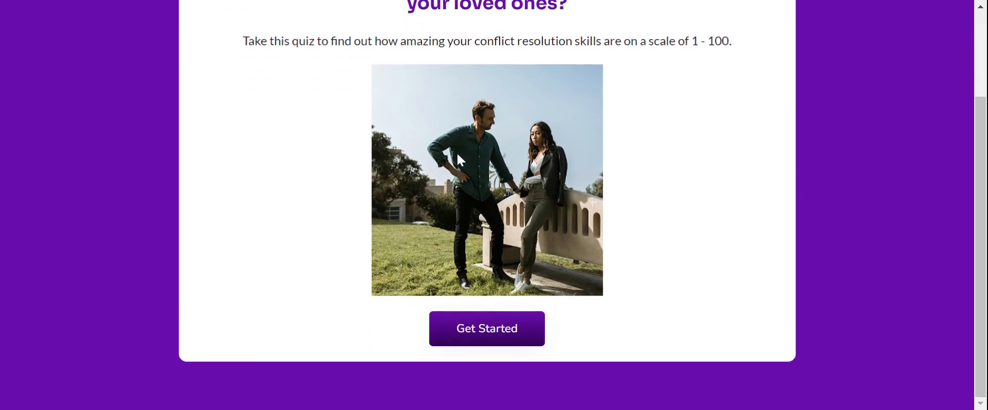
scroll(456, 153, "up", 1)
scroll(655, 75, "down", 1)
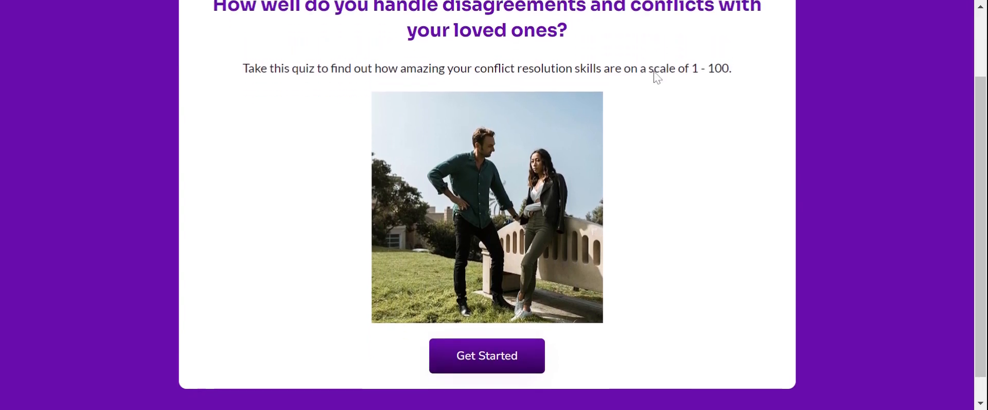
Start the previewed quiz and answer the first question with "I address the issue directly and calmly"
left_click(514, 354)
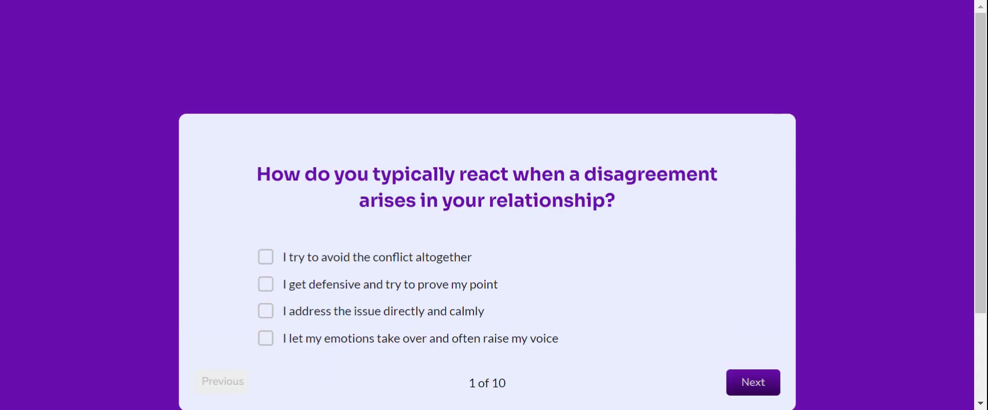
scroll(514, 353, "down", 2)
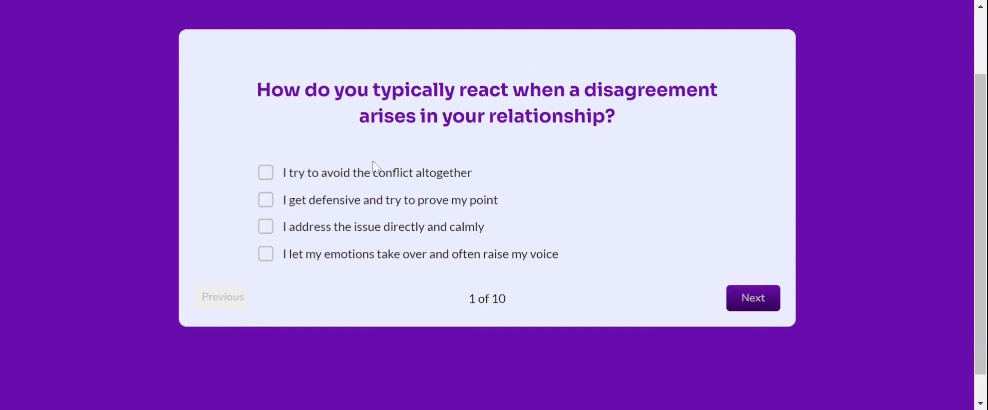
left_click(281, 206)
left_click(279, 232)
left_click(742, 301)
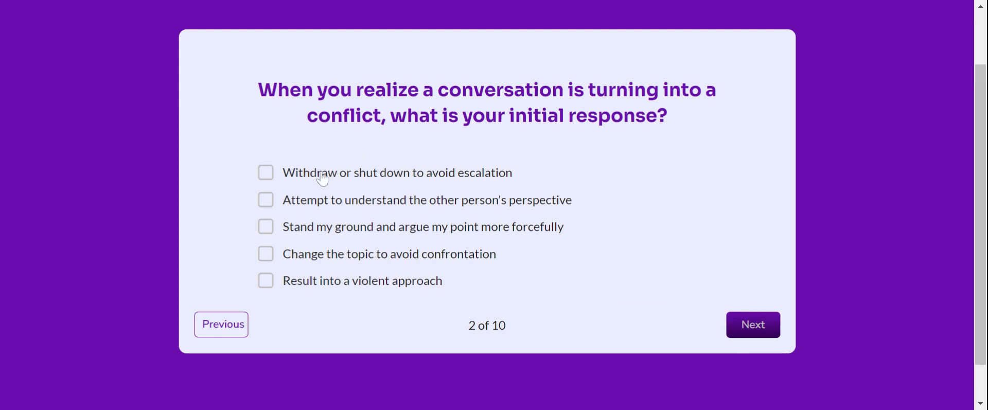
Answer the second question with "Attempt to understand the other person's perspective" and proceed to the third question
left_click(266, 235)
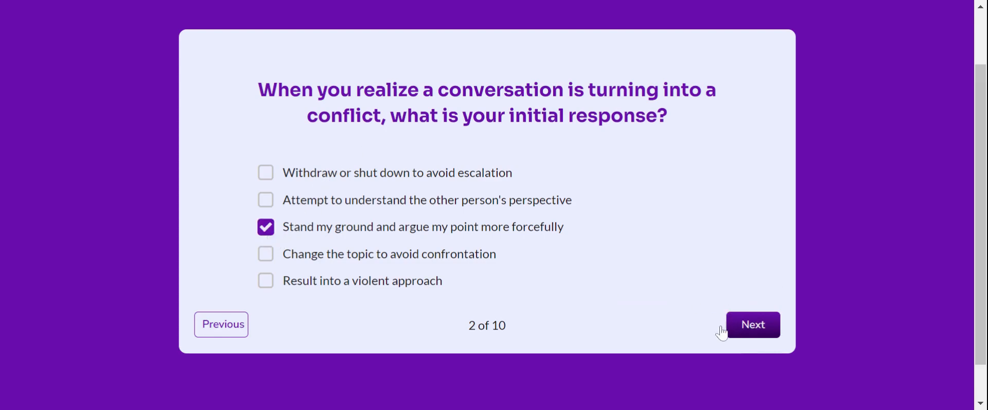
left_click(311, 201)
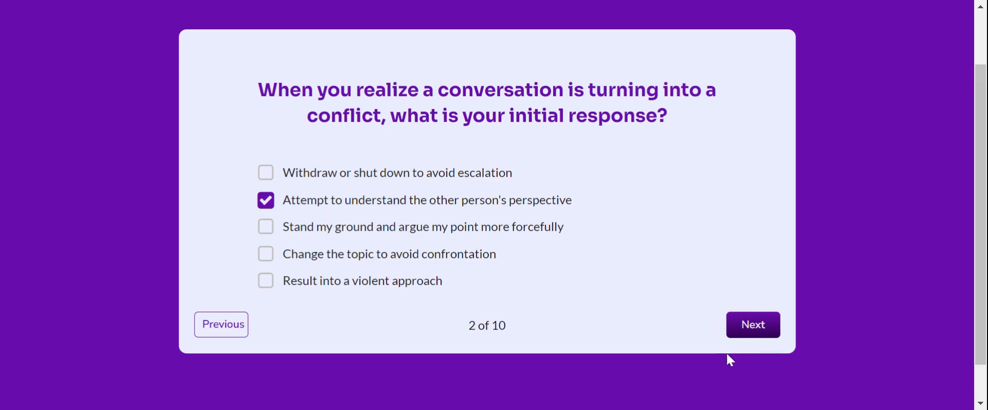
left_click(753, 332)
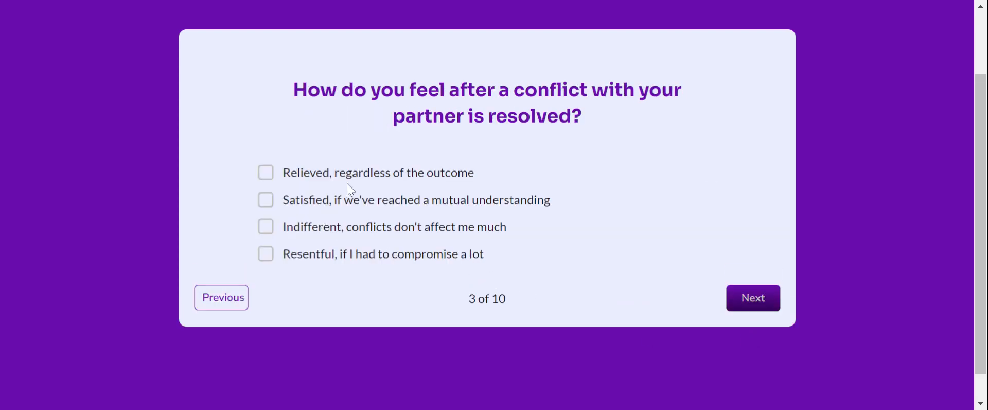
Answer the third question with "Relieved, regardless of the outcome" and the fourth with "To make sure my partner understands my point of view"
left_click(318, 186)
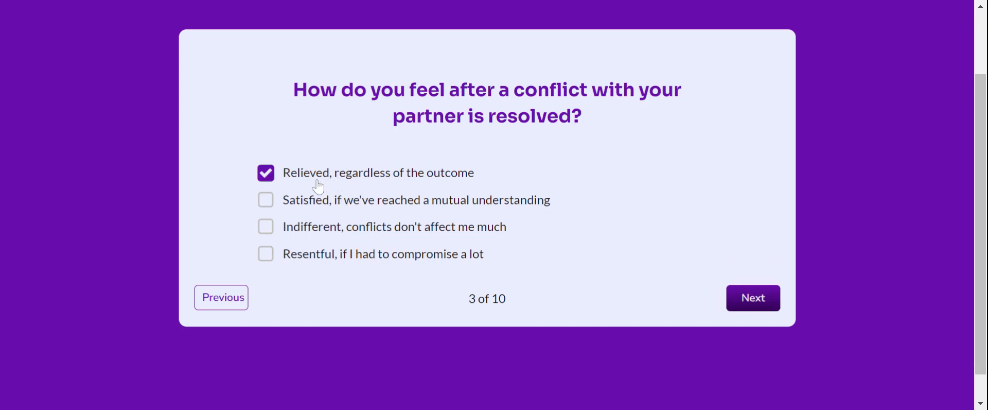
left_click(741, 303)
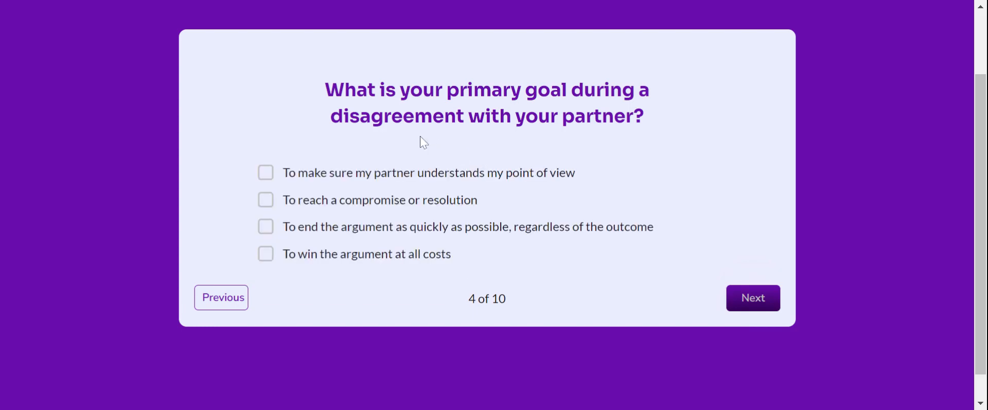
left_click(334, 176)
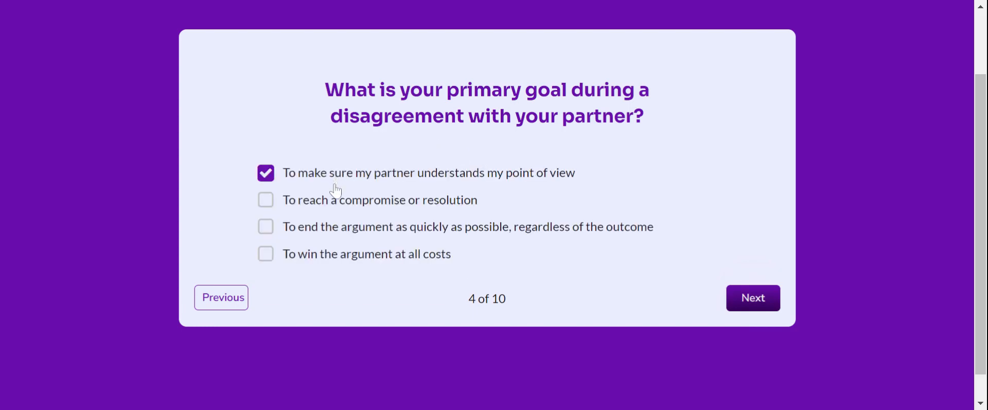
left_click(334, 200)
left_click(336, 233)
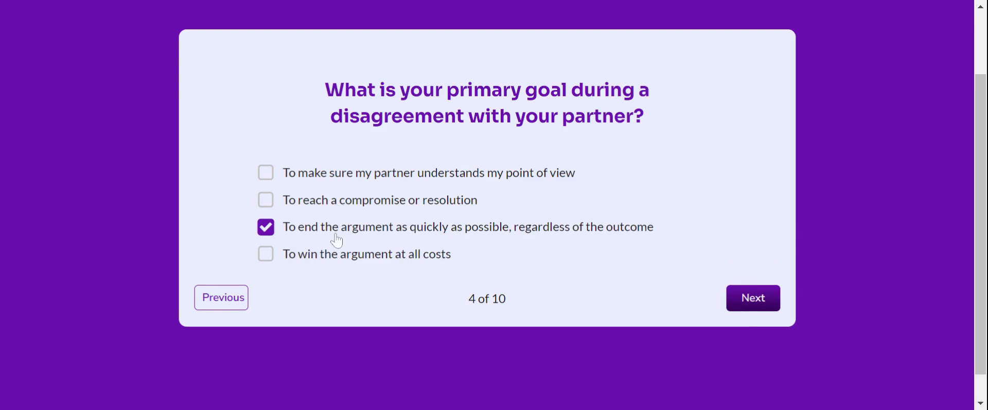
left_click(338, 254)
left_click(364, 207)
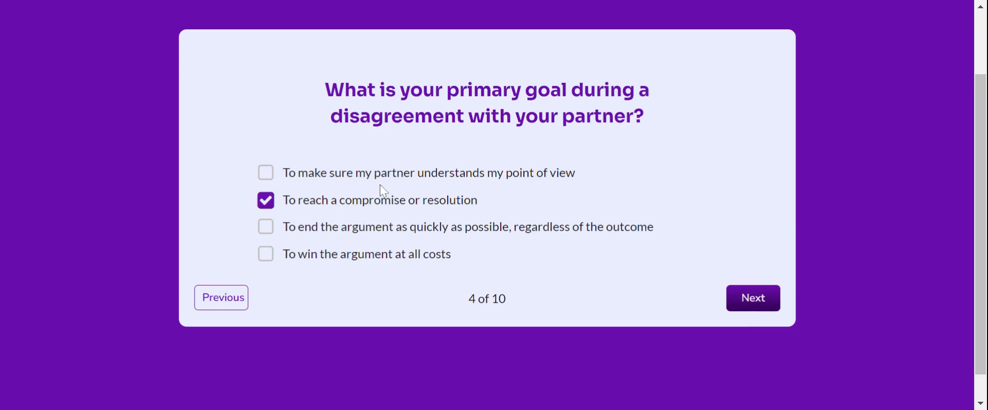
left_click(382, 181)
left_click(756, 307)
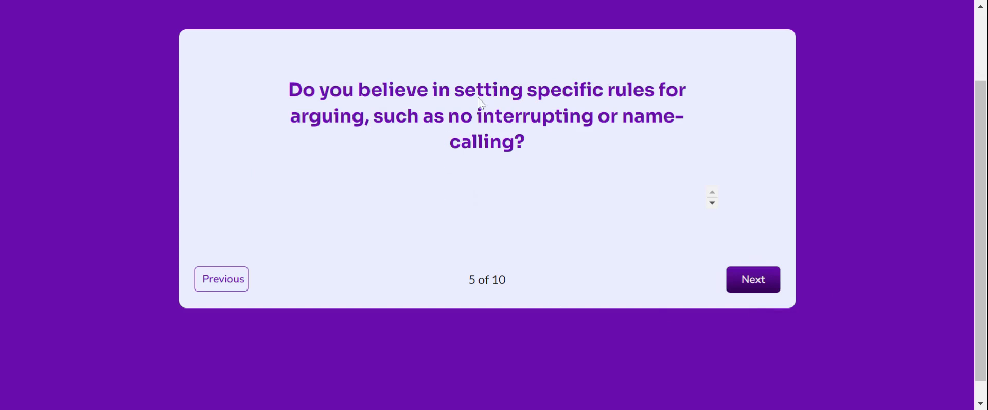
Complete the remaining questions, with "I express my feelings and thoughts clearly" for the sixth, and open the scorecard result
left_click(728, 282)
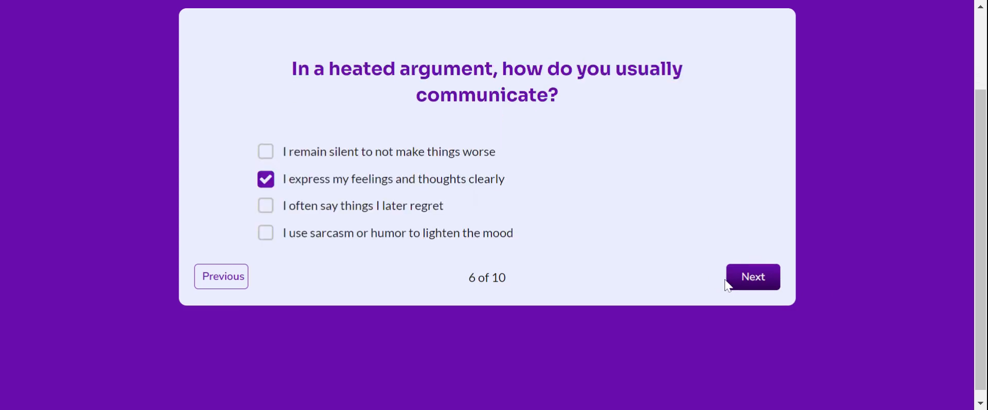
left_click(732, 280)
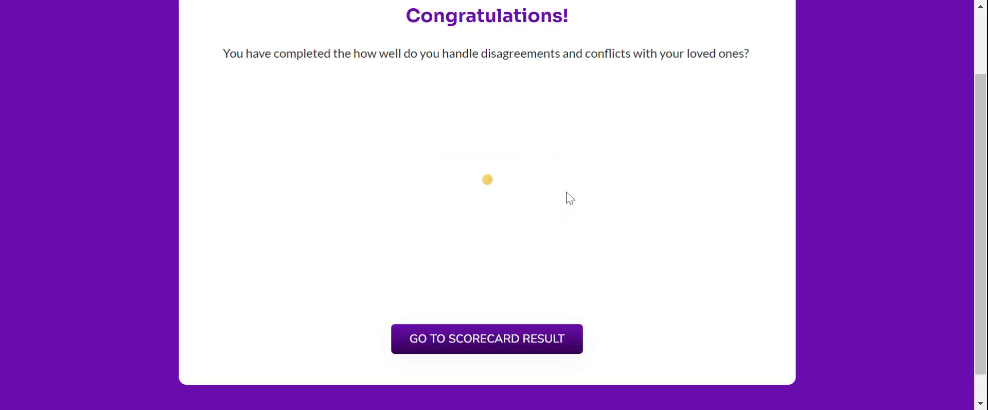
left_click(528, 336)
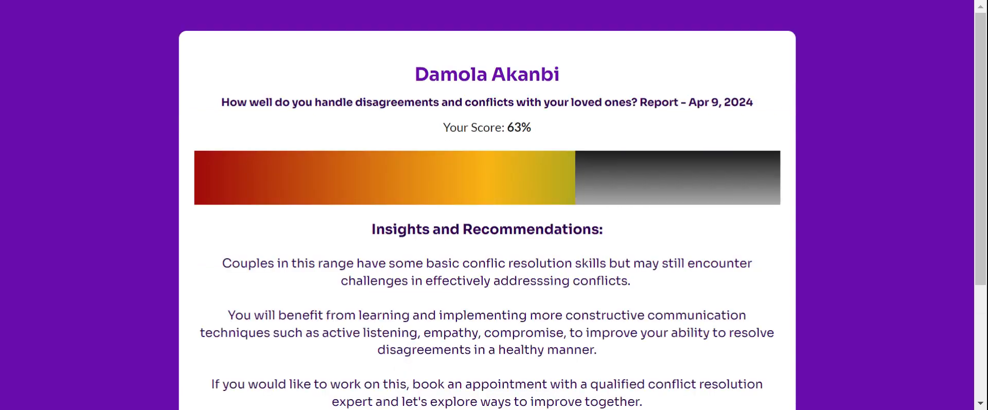
Review the result page's score bar, insights and recommendations, and call-booking link
scroll(607, 190, "down", 3)
scroll(608, 192, "up", 1)
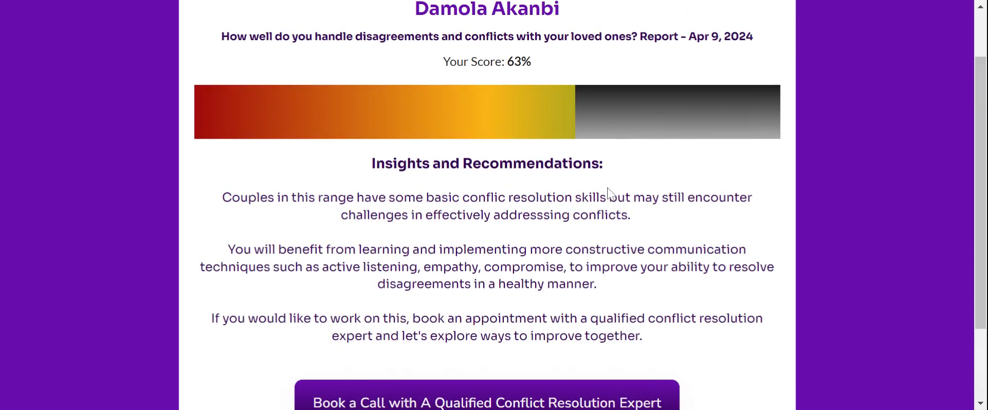
scroll(608, 192, "up", 1)
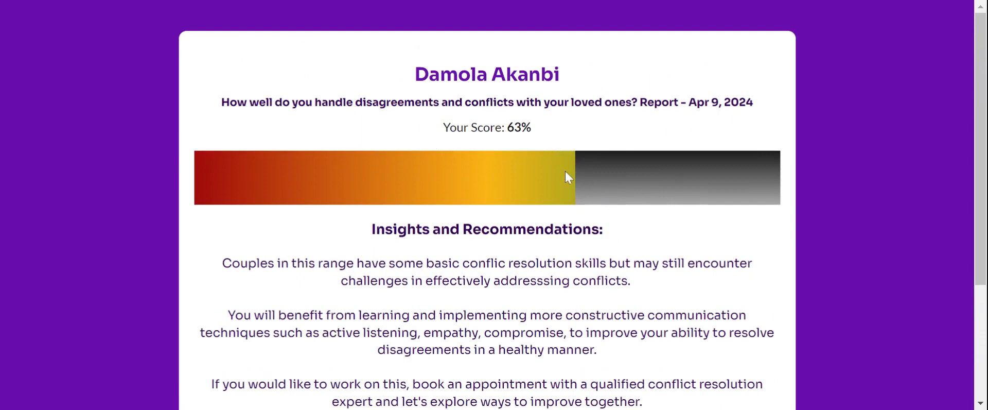
scroll(565, 171, "down", 2)
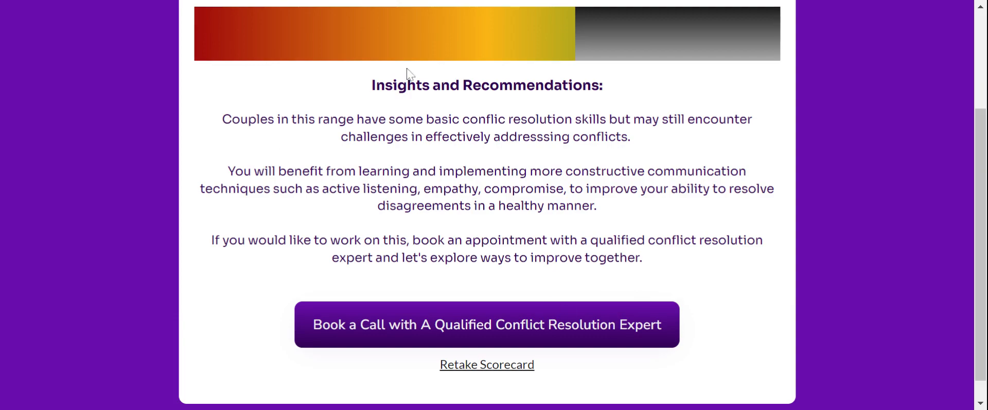
scroll(447, 288, "up", 3)
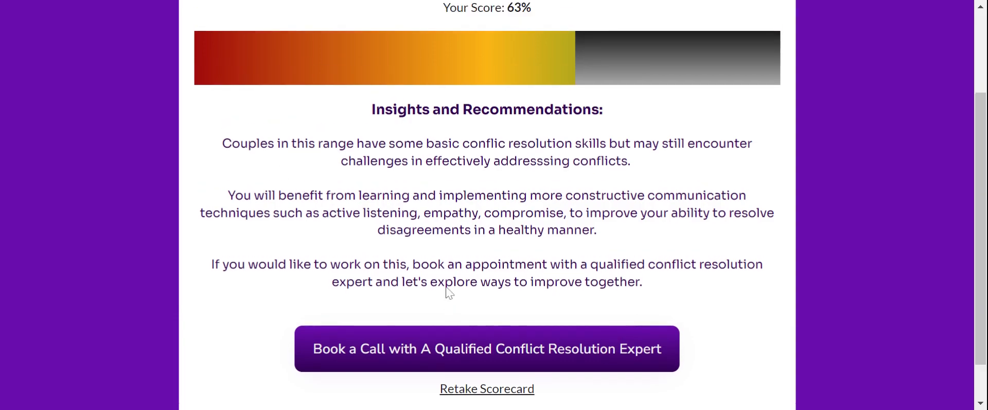
scroll(442, 324, "down", 3)
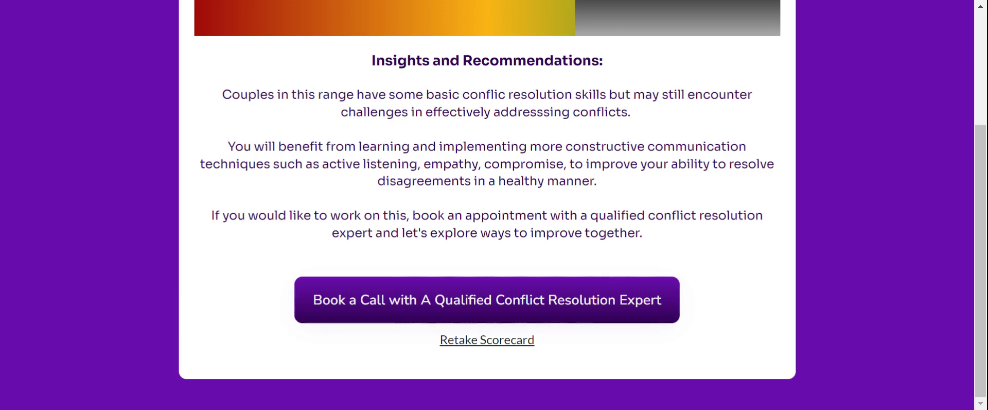
scroll(427, 133, "up", 3)
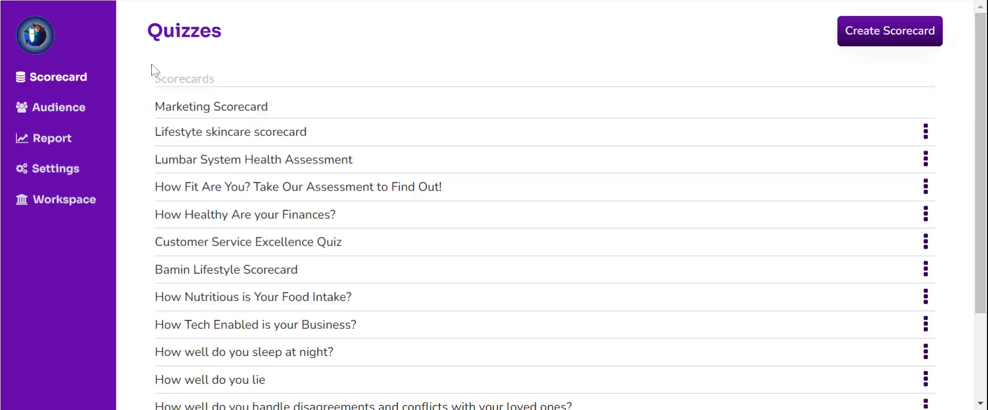
Open the report for "How well do you handle disagreements and conflicts with your loved ones?" and examine its statistics and user scores
left_click(56, 145)
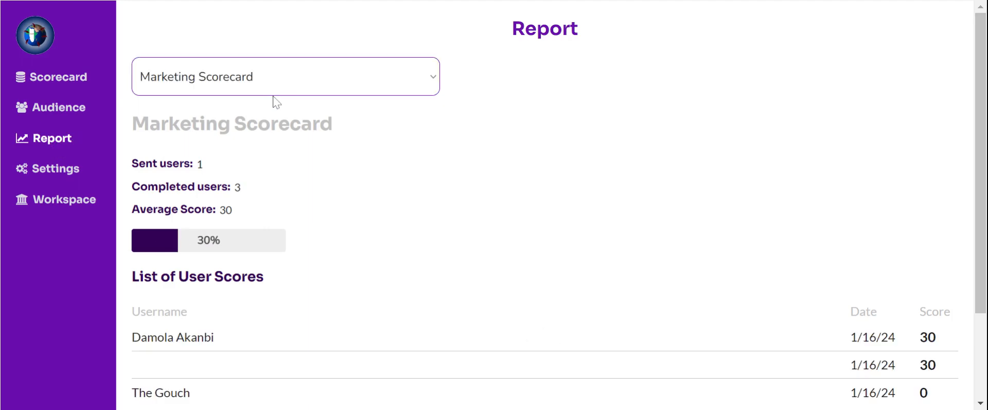
left_click(242, 288)
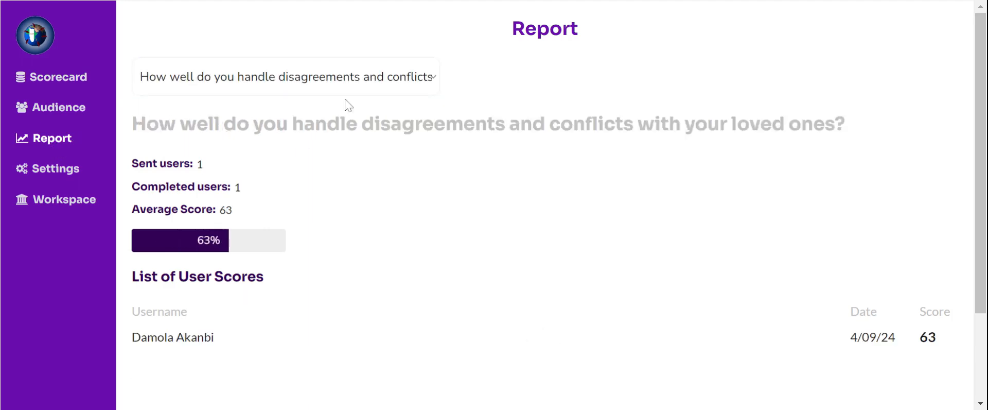
scroll(365, 100, "down", 3)
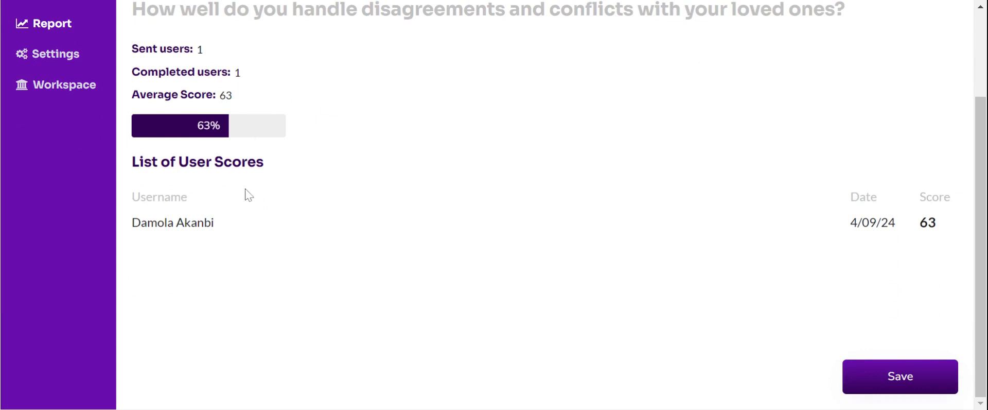
left_click(237, 228)
scroll(324, 190, "up", 3)
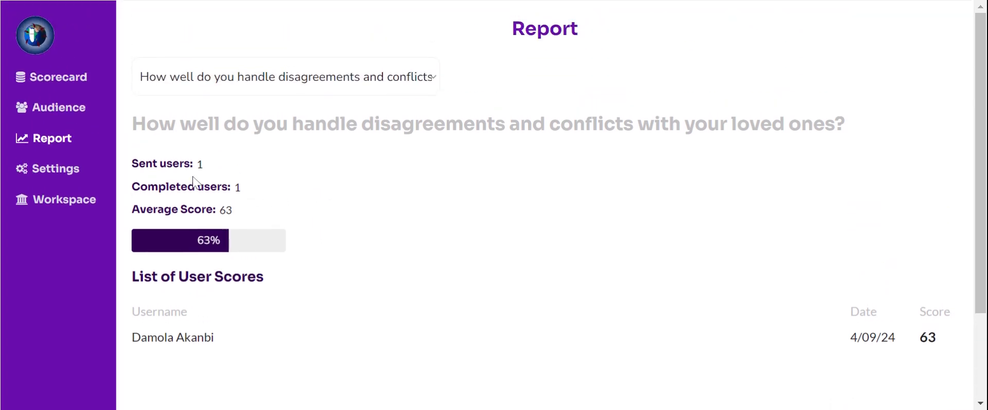
View the report for "How Nutritious is Your Food Intake?" and return to the list of scorecards
left_click(287, 103)
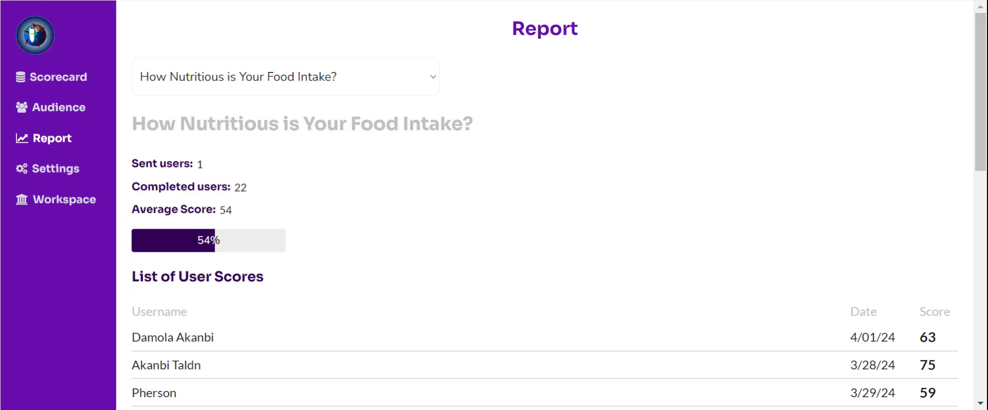
left_click(71, 87)
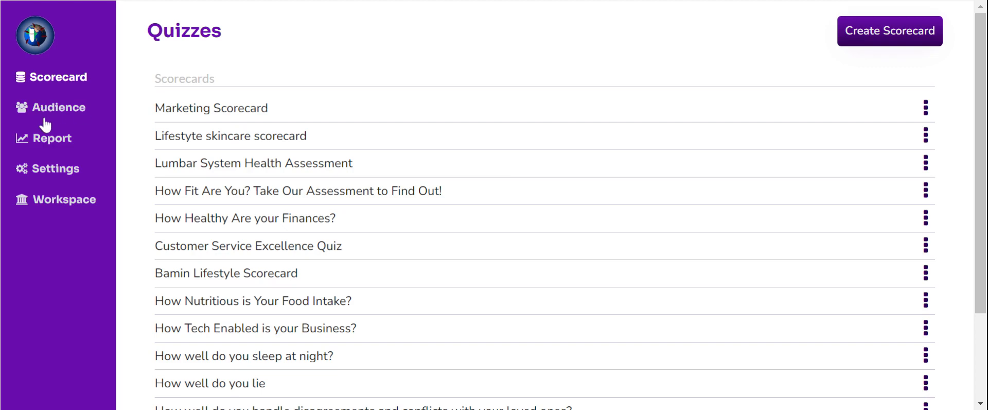
Reopen the report for the disagreements and conflicts scorecard and check its list of user scores
left_click(51, 141)
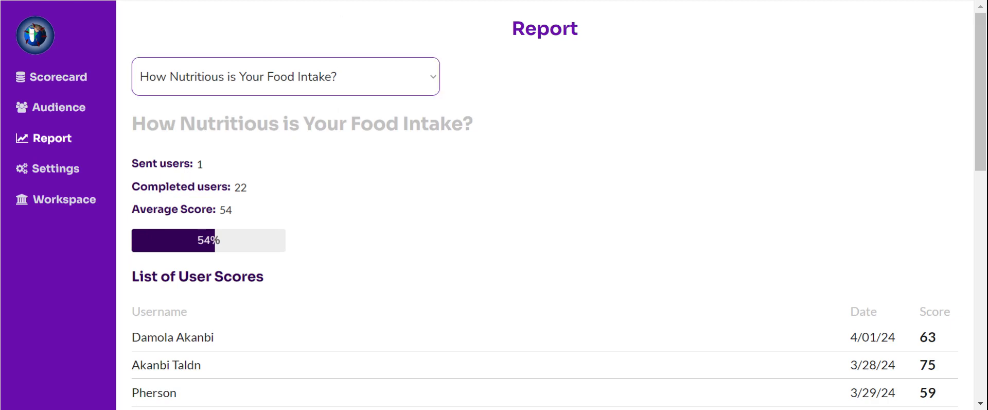
left_click(309, 291)
scroll(298, 289, "down", 3)
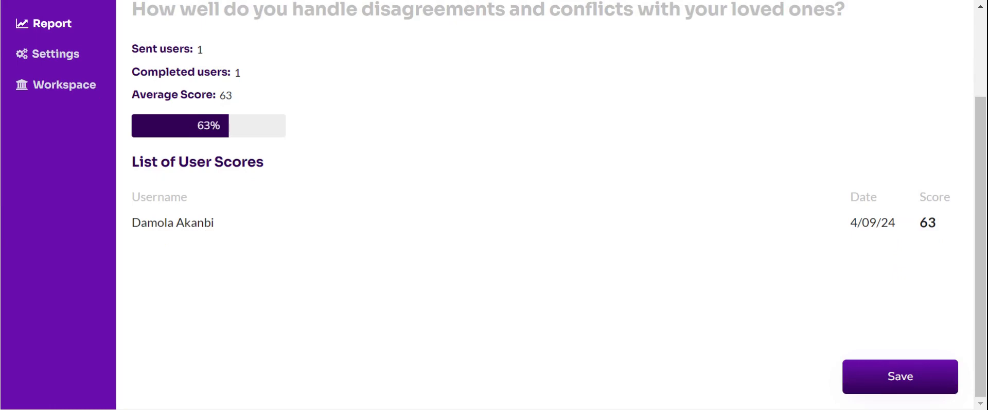
scroll(87, 103, "up", 3)
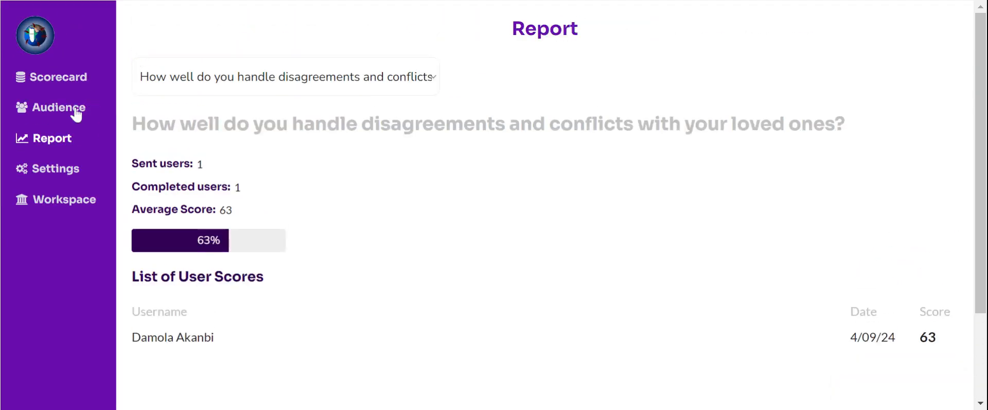
Open the Audience page to view the agency's users
left_click(76, 114)
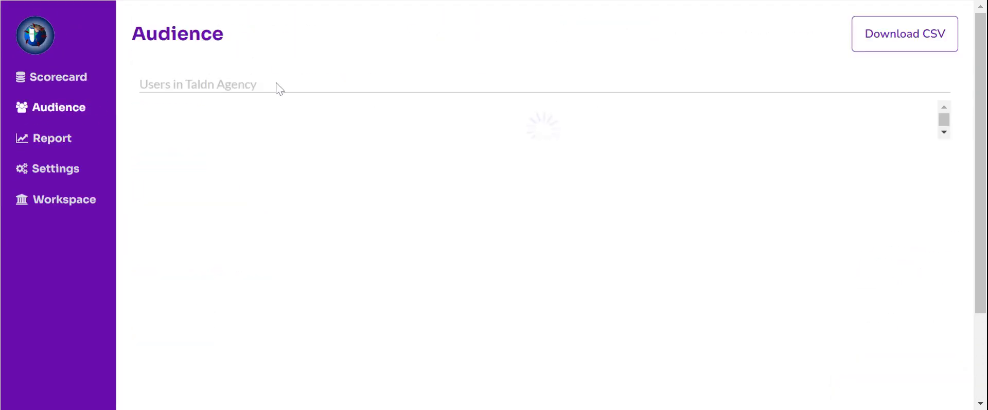